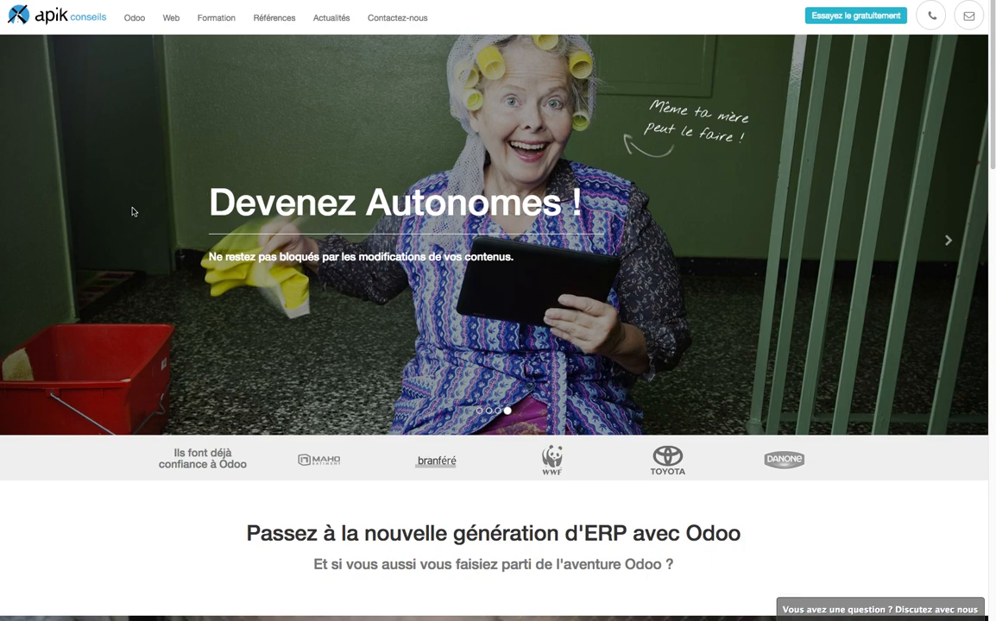
Step: Look over the Apik Conseils home page, from the banner carousel down to the Odoo section
left_click(23, 255)
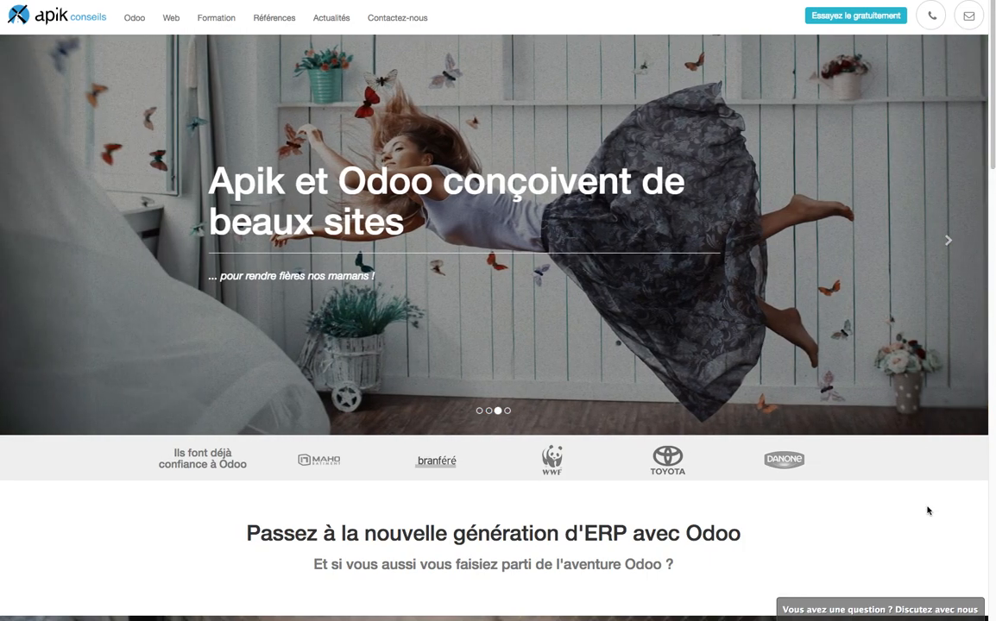
scroll(927, 511, "down", 5)
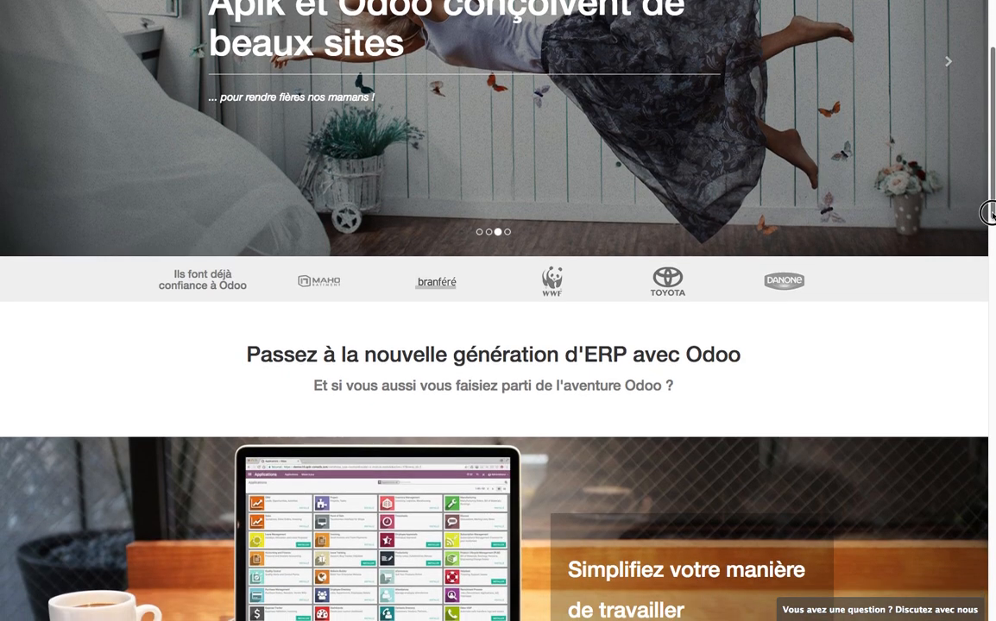
left_click_drag(988, 214, 987, 322)
left_click_drag(988, 217, 986, 21)
scroll(783, 106, "up", 1)
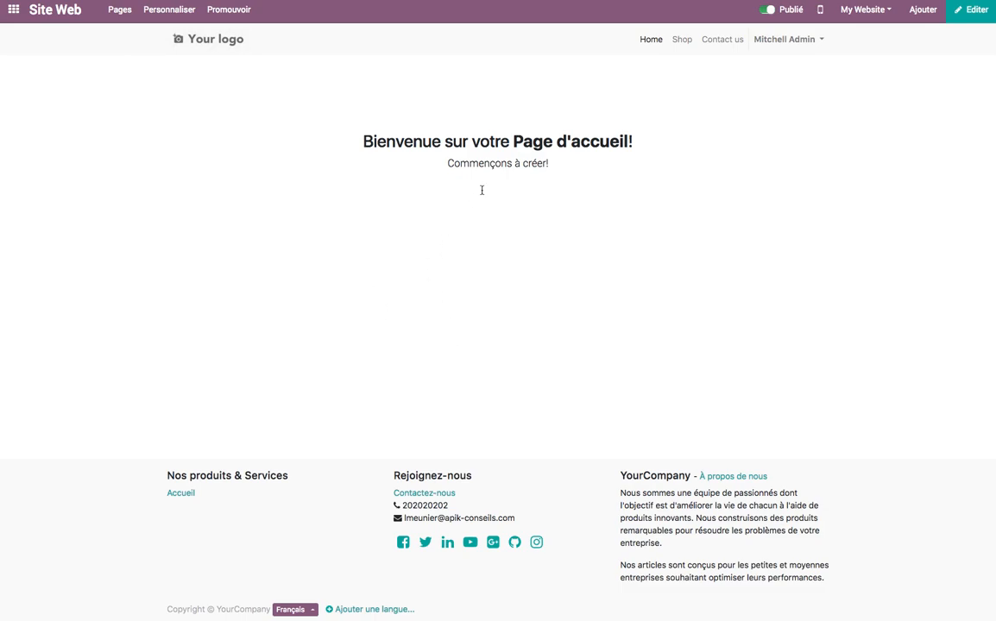
Step: Switch the website's welcome home page to edit mode
left_click_drag(340, 131, 626, 195)
left_click(631, 204)
left_click(967, 9)
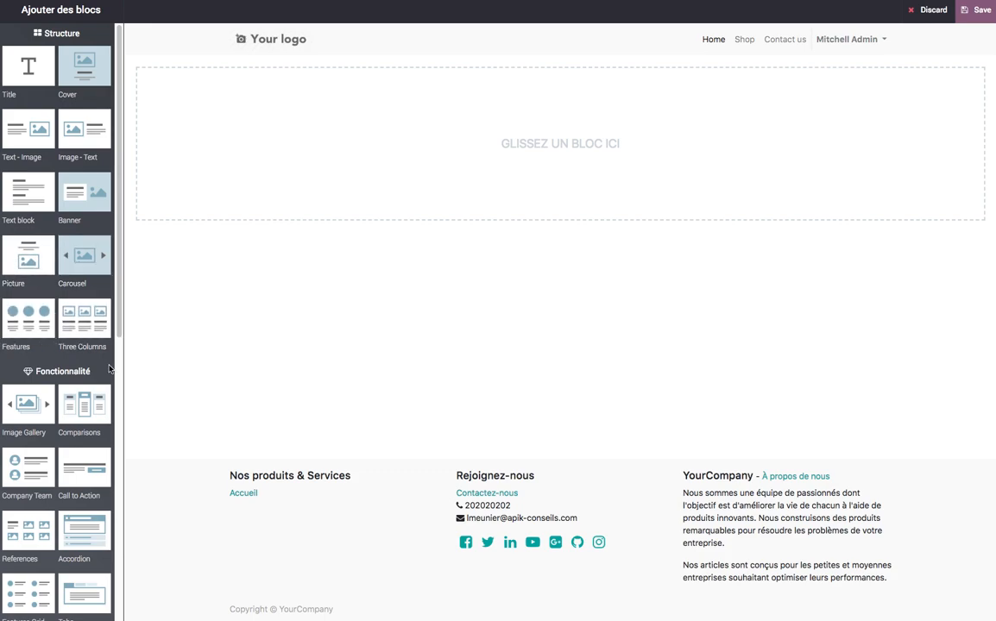
Step: Add a Cover block to the empty page and an Image - Text block directly beneath it
scroll(75, 444, "down", 6)
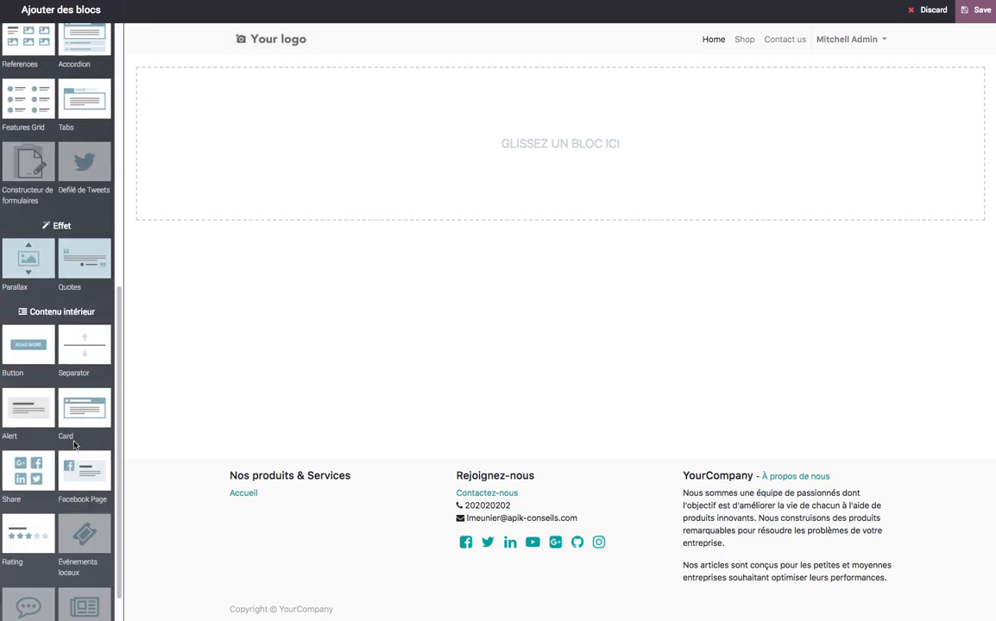
scroll(74, 444, "down", 1)
scroll(75, 436, "up", 7)
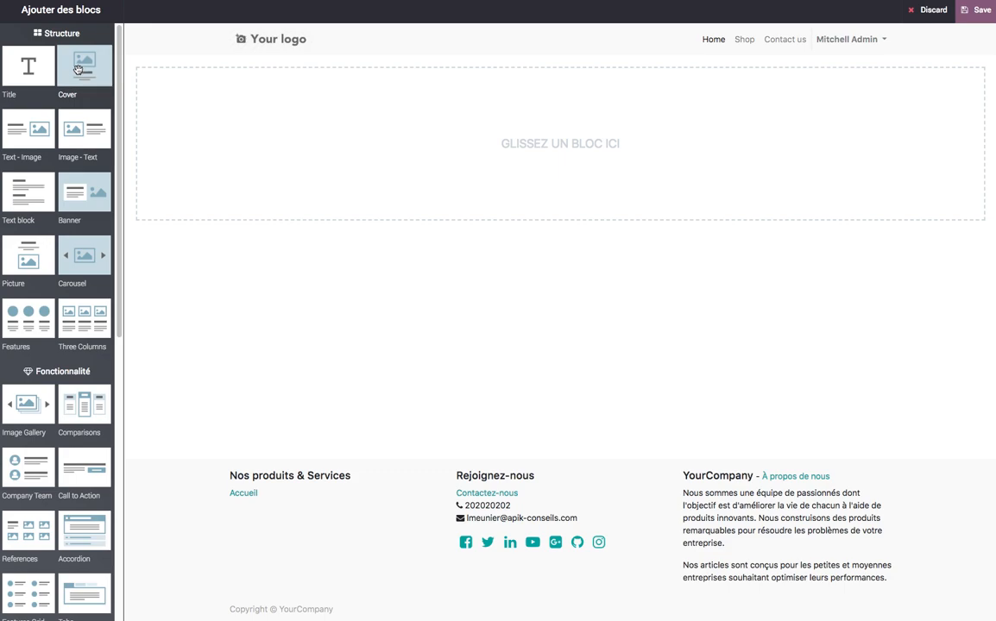
left_click_drag(86, 63, 247, 53)
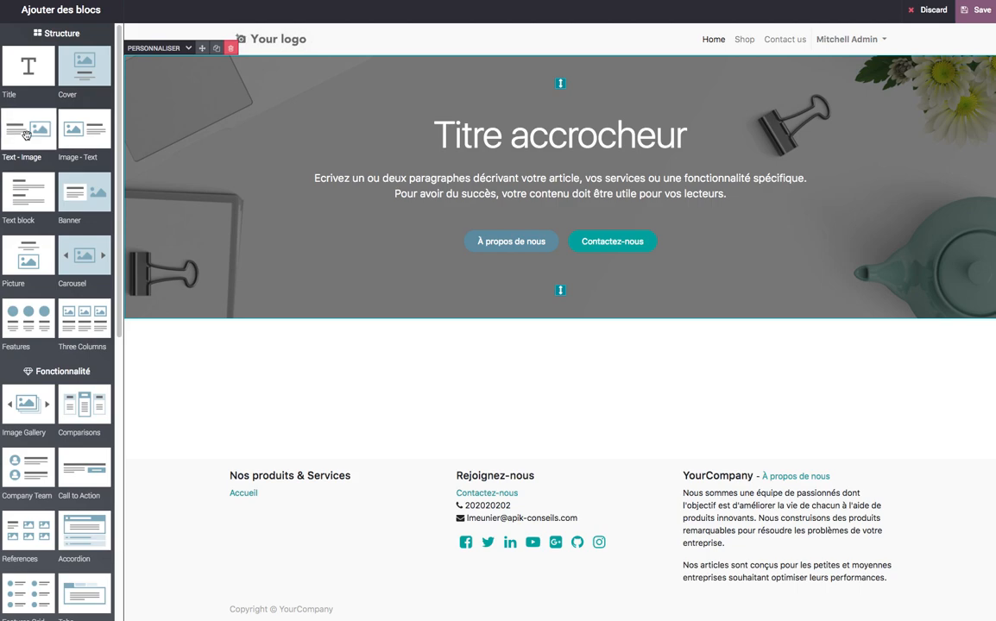
left_click_drag(35, 134, 383, 308)
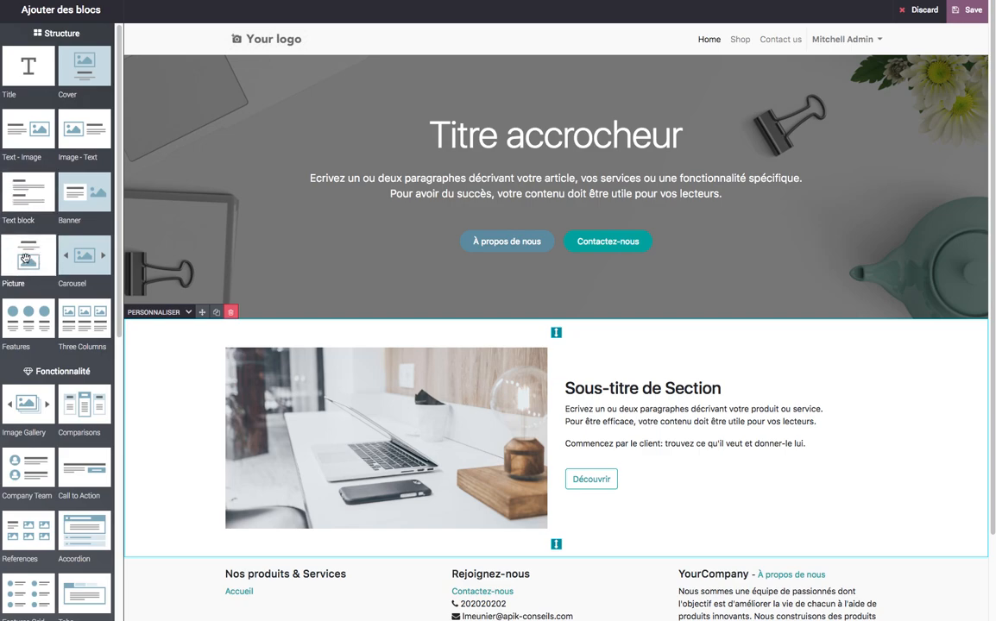
Step: Add a Picture block below the image-and-text section and insert a Features block above that Picture block
left_click_drag(25, 256, 402, 602)
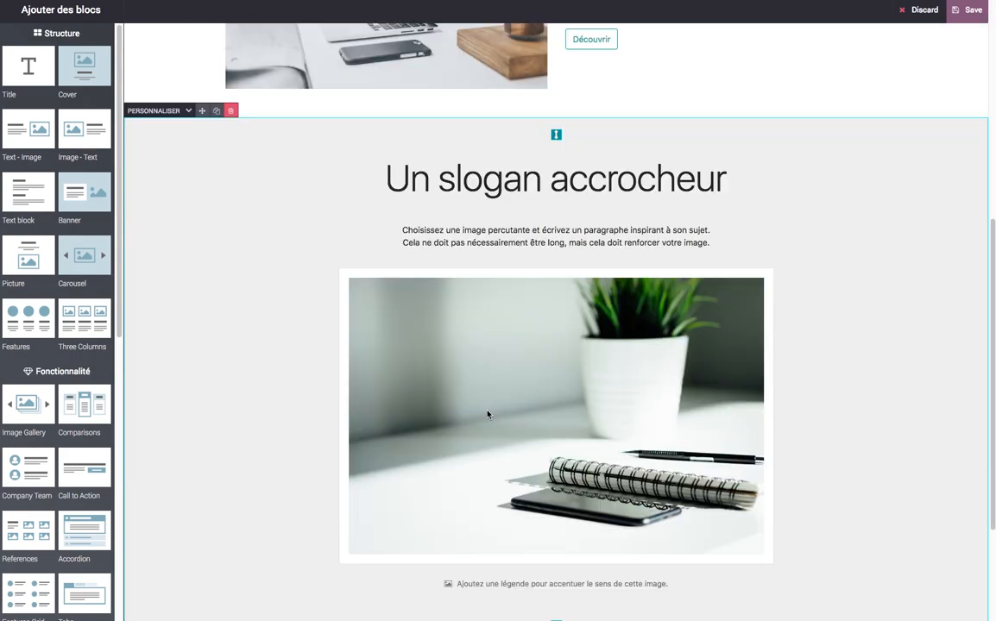
left_click(31, 318)
left_click_drag(31, 319, 438, 122)
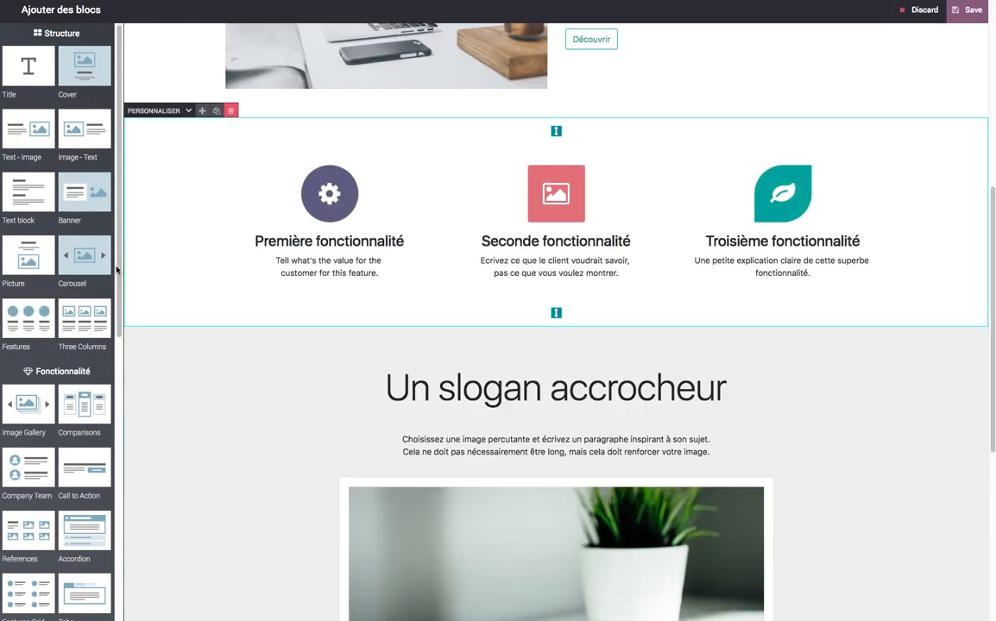
Step: Insert a Text block between the Features block and the Picture block
scroll(31, 410, "down", 10)
scroll(34, 351, "up", 6)
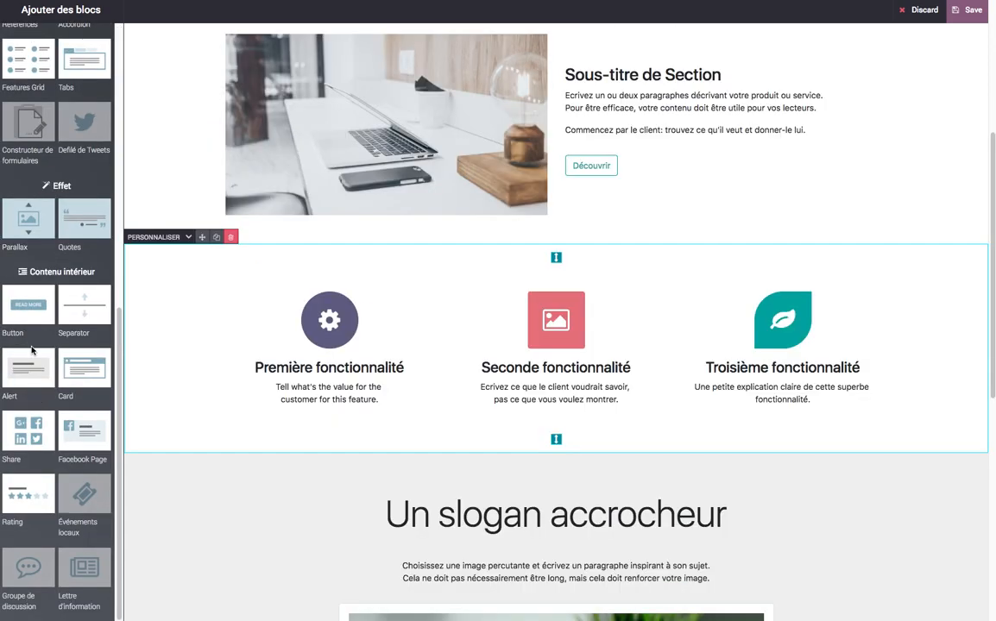
scroll(62, 309, "up", 8)
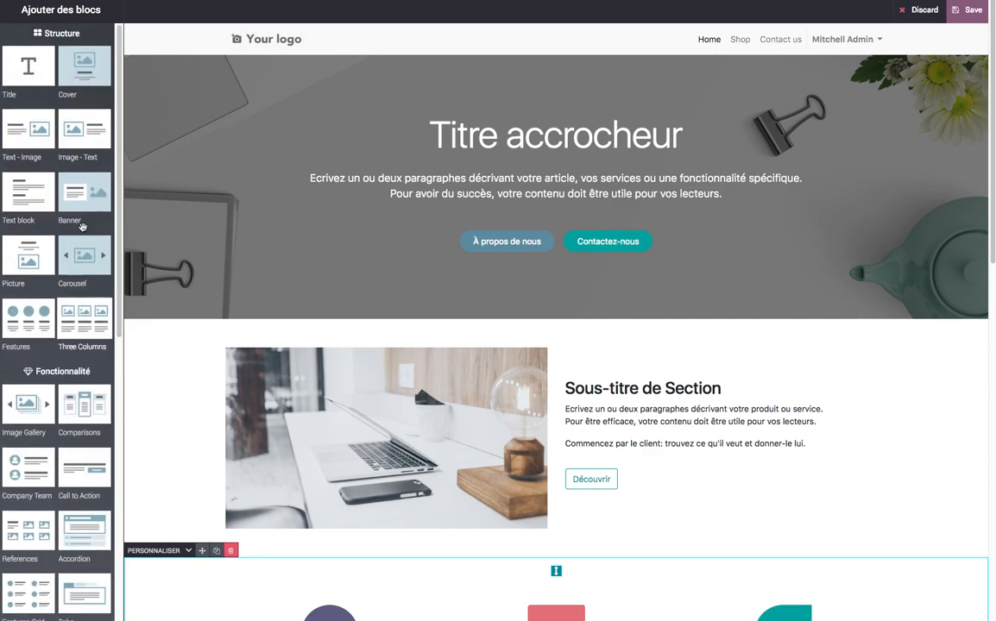
scroll(574, 399, "down", 5)
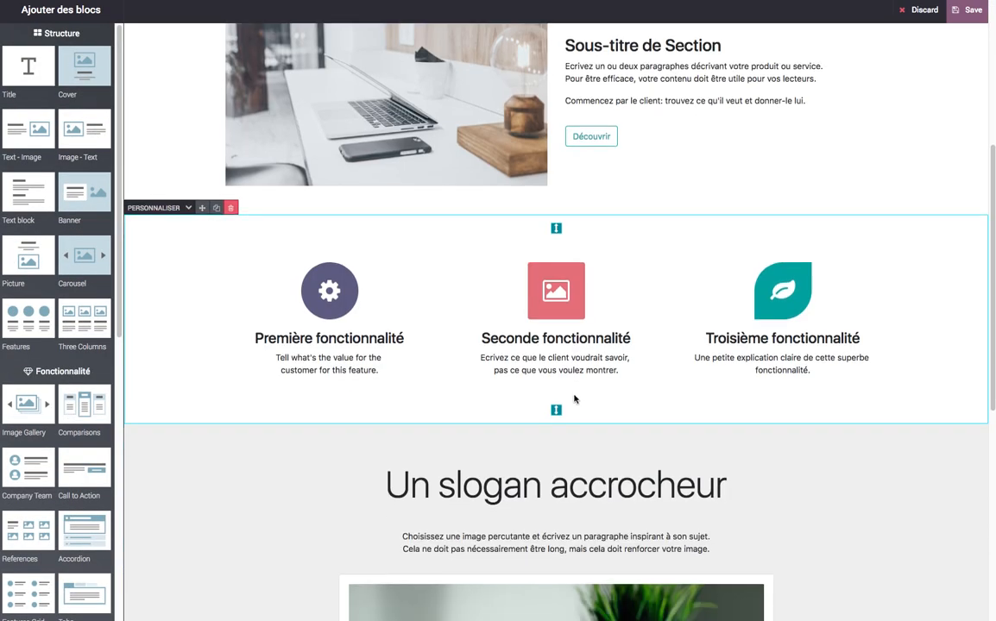
left_click_drag(28, 191, 497, 362)
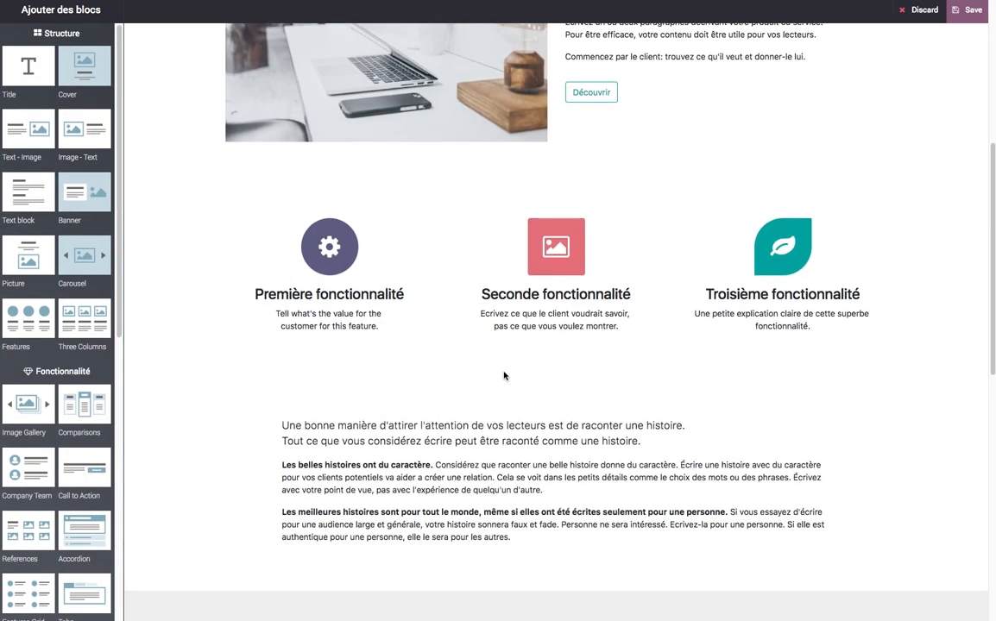
Step: Review the assembled page from top to bottom and select its titles, paragraphs and laptop image to examine the editable elements
scroll(790, 422, "up", 5)
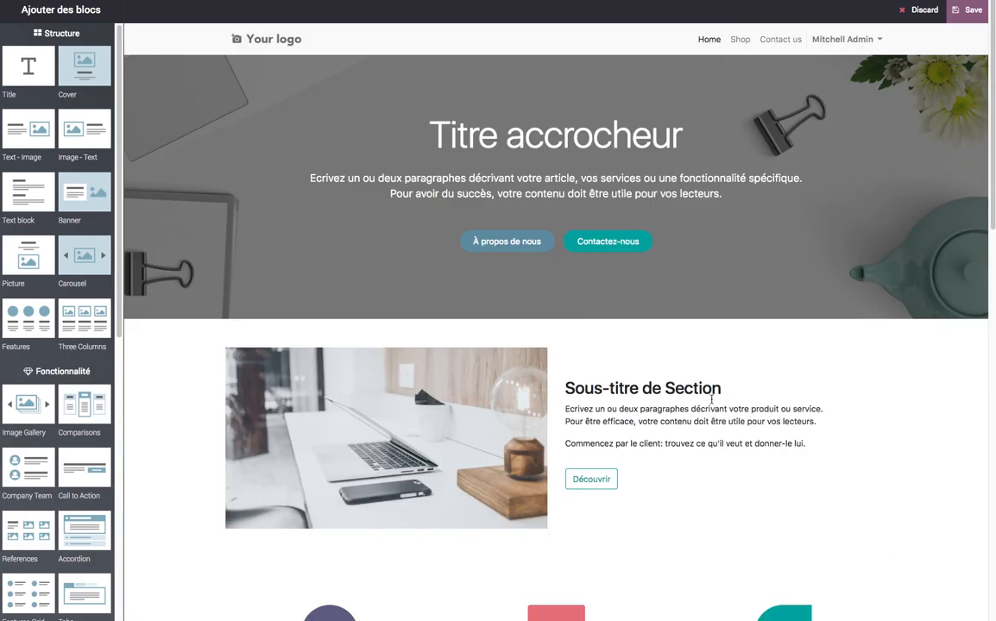
scroll(676, 341, "down", 15)
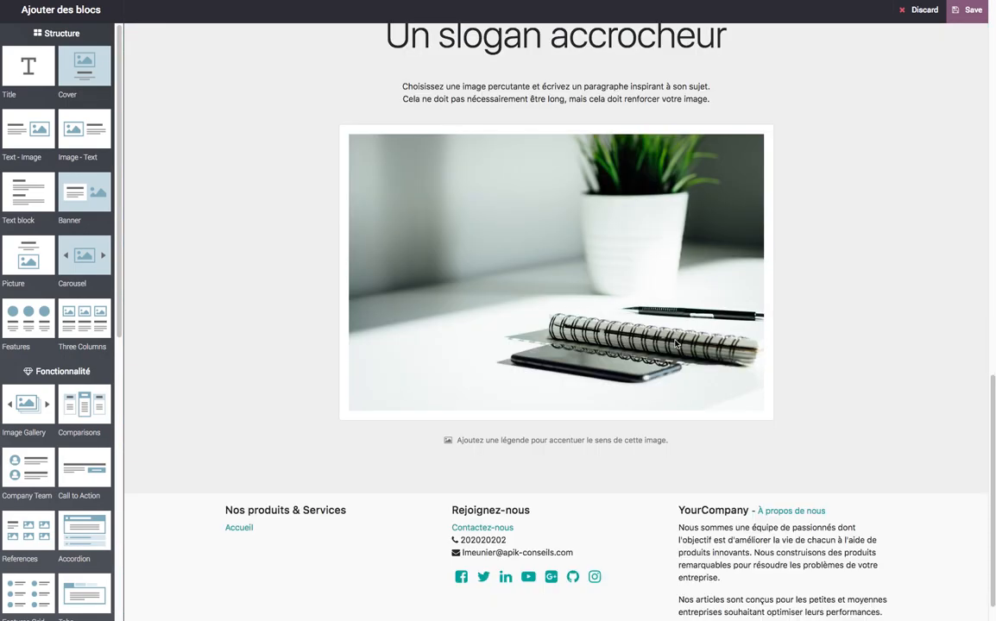
scroll(675, 340, "up", 15)
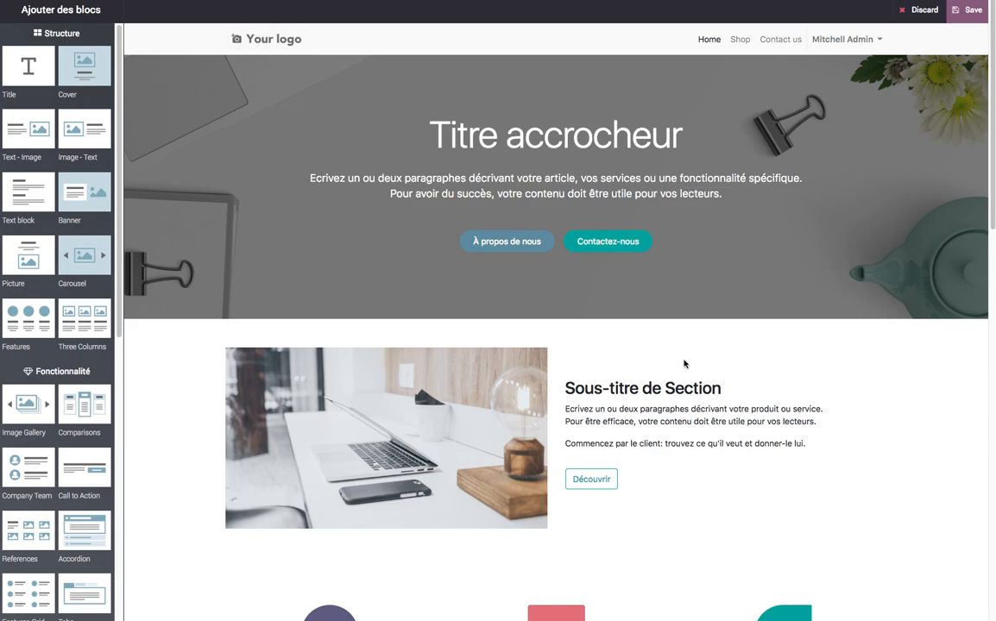
triple_click(721, 390)
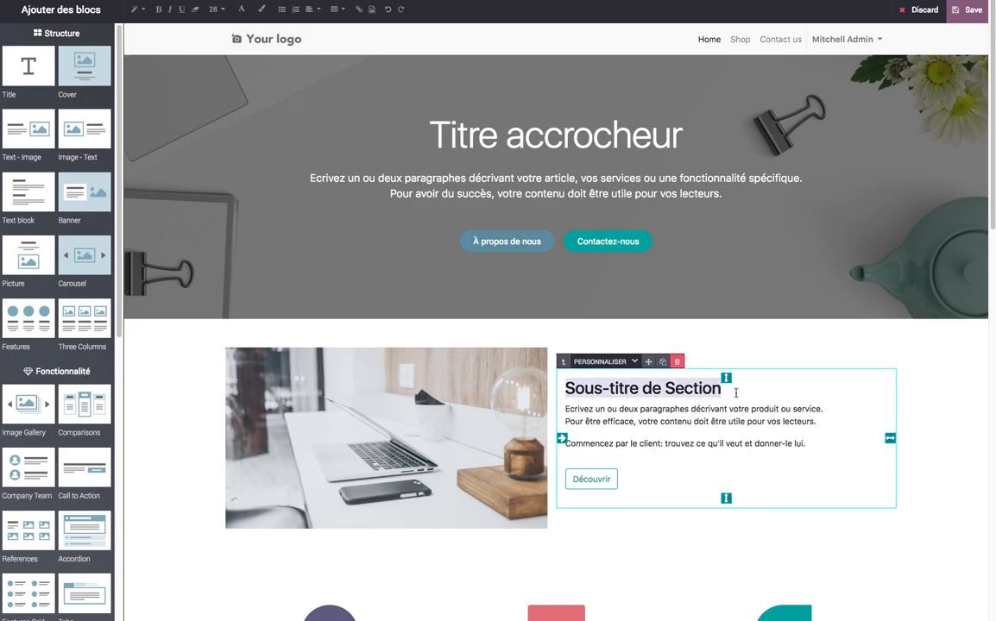
triple_click(726, 143)
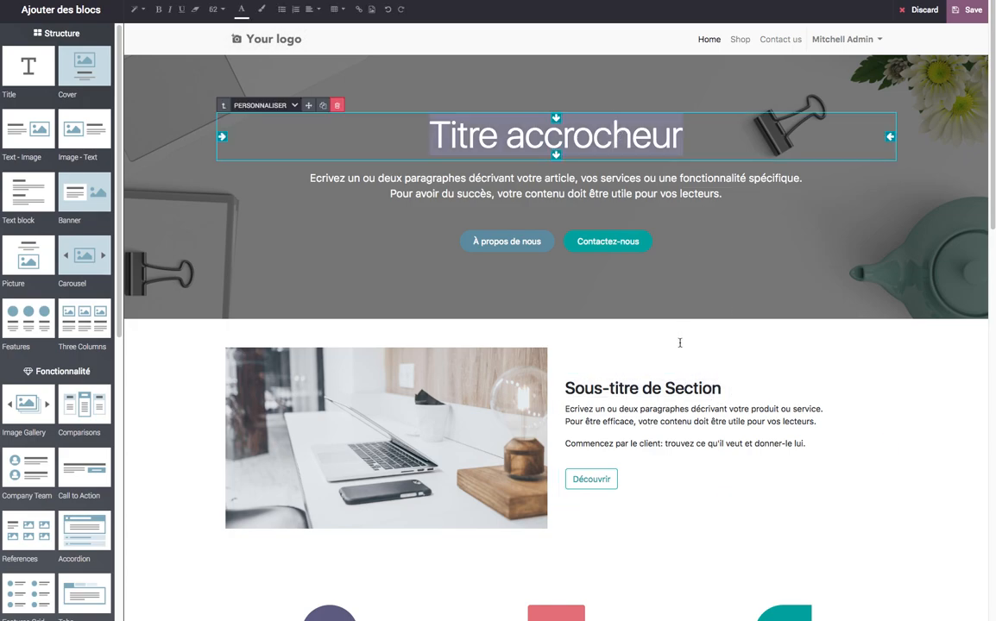
triple_click(686, 420)
triple_click(596, 446)
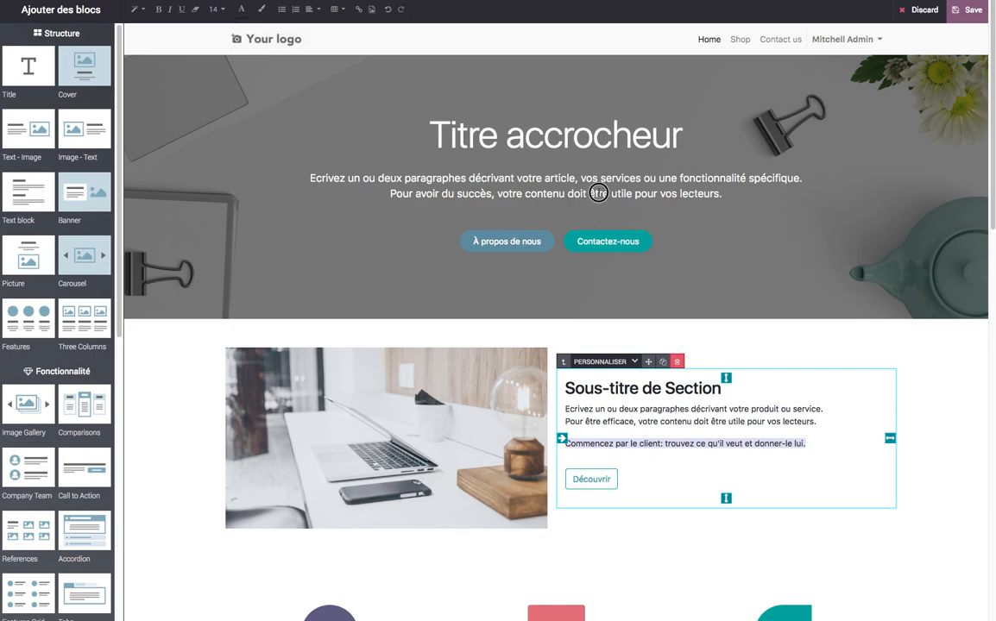
left_click(598, 195)
triple_click(569, 135)
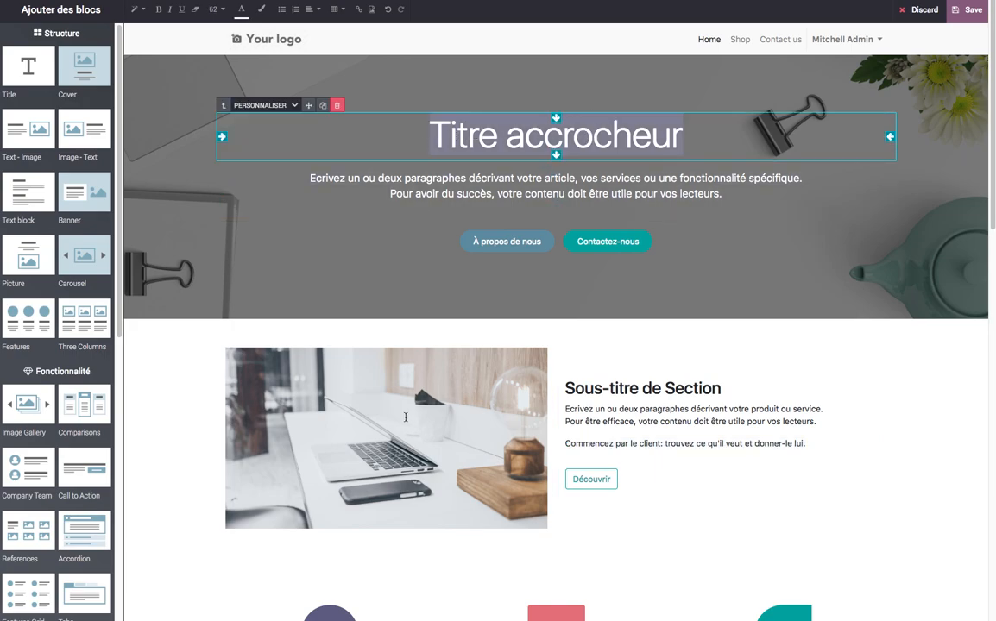
left_click(404, 418)
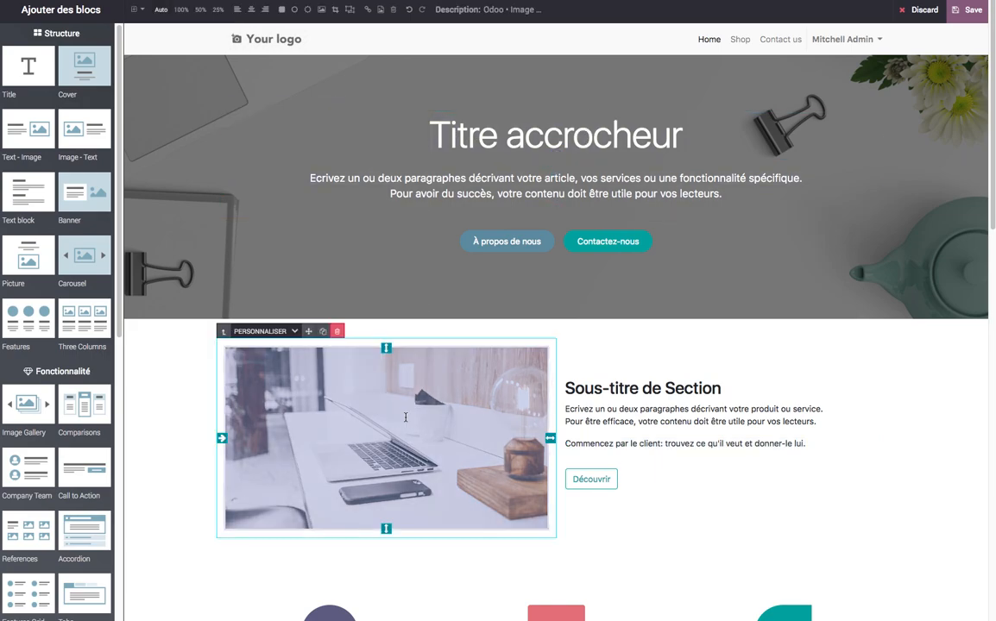
Step: Replace the Cover block's title with "Lorem ipsum dolor"
triple_click(553, 141)
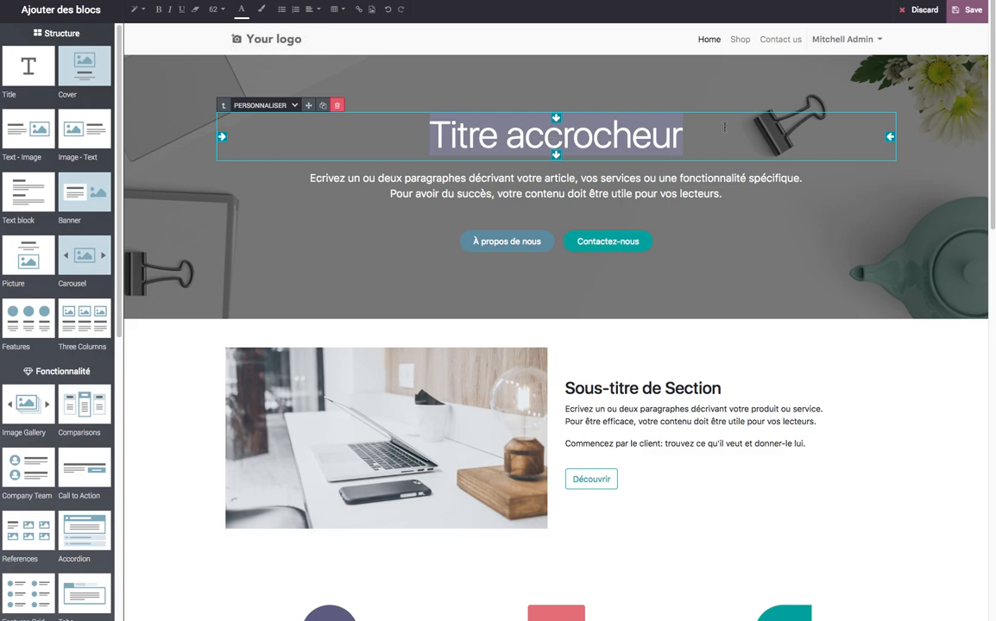
type("Lorem")
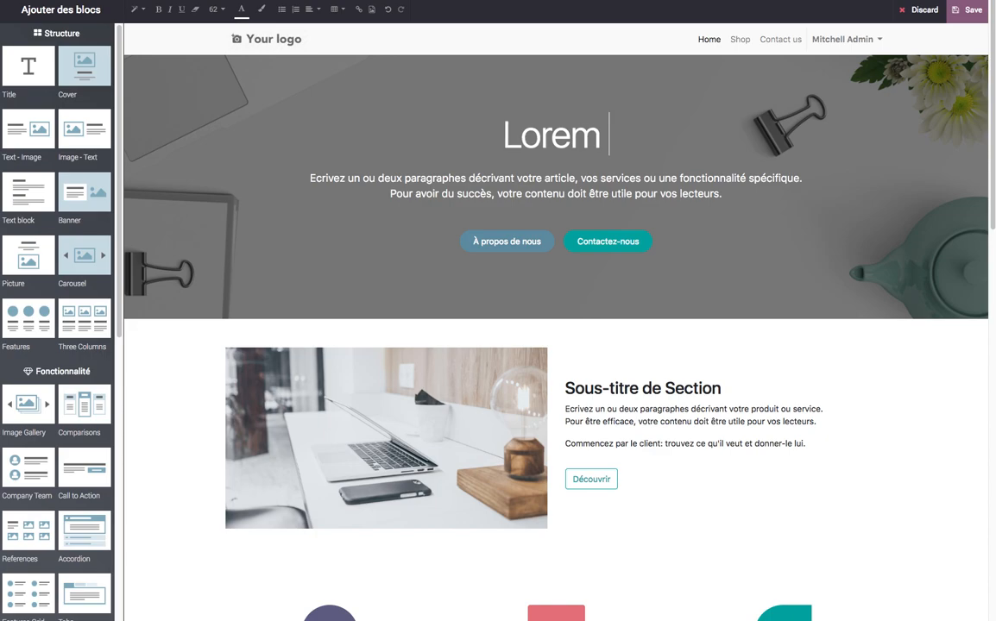
type(" ipsum domo")
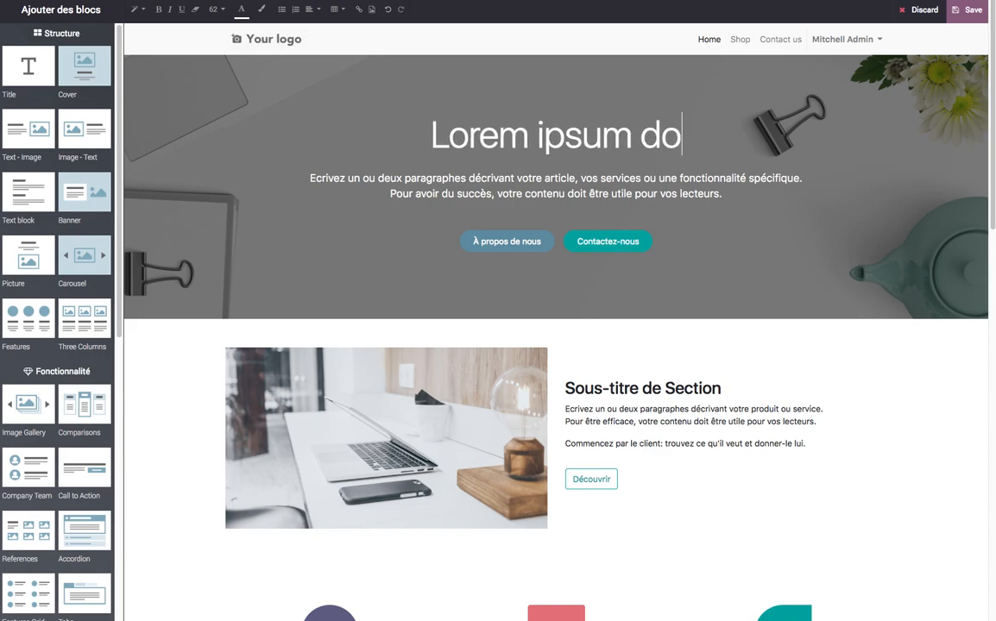
key("BackSpace")
key("BackSpace")
type("lor")
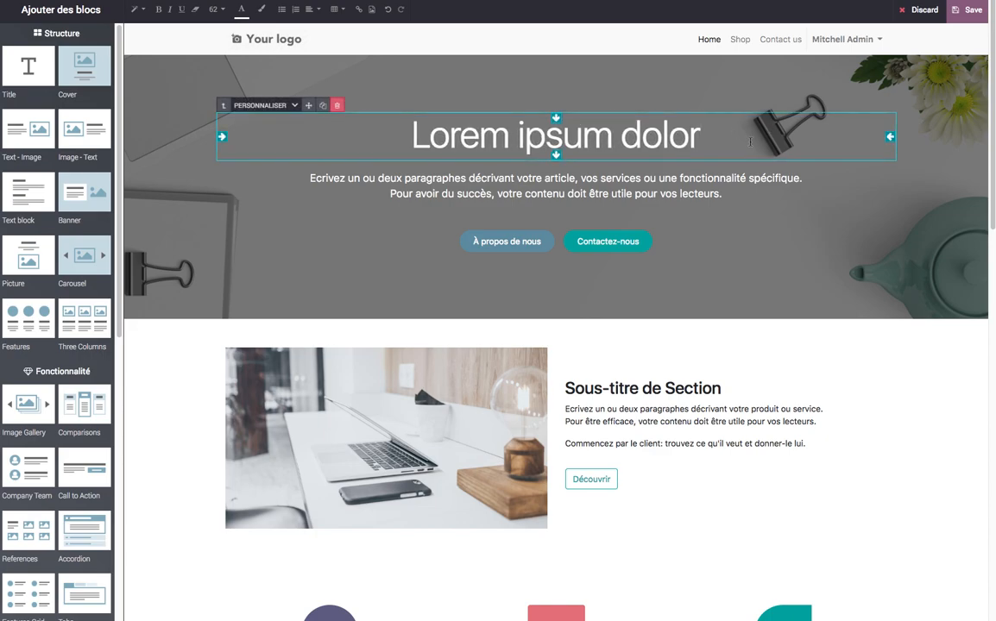
Step: Replace the Cover block's paragraph with "Lorem ipsum dolor..."
left_click(539, 177)
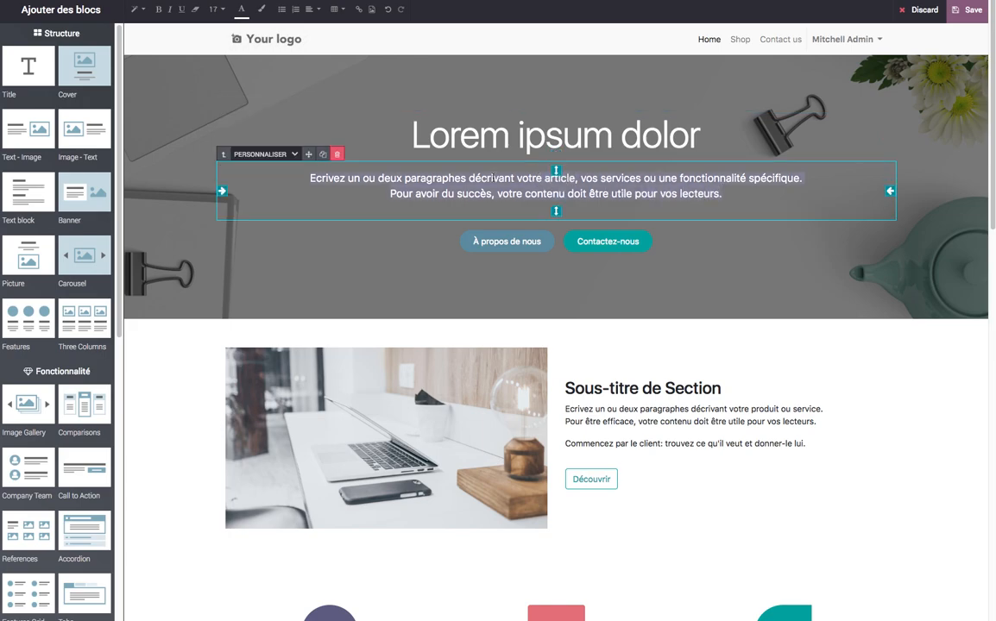
key("BackSpace")
type("Lorem ")
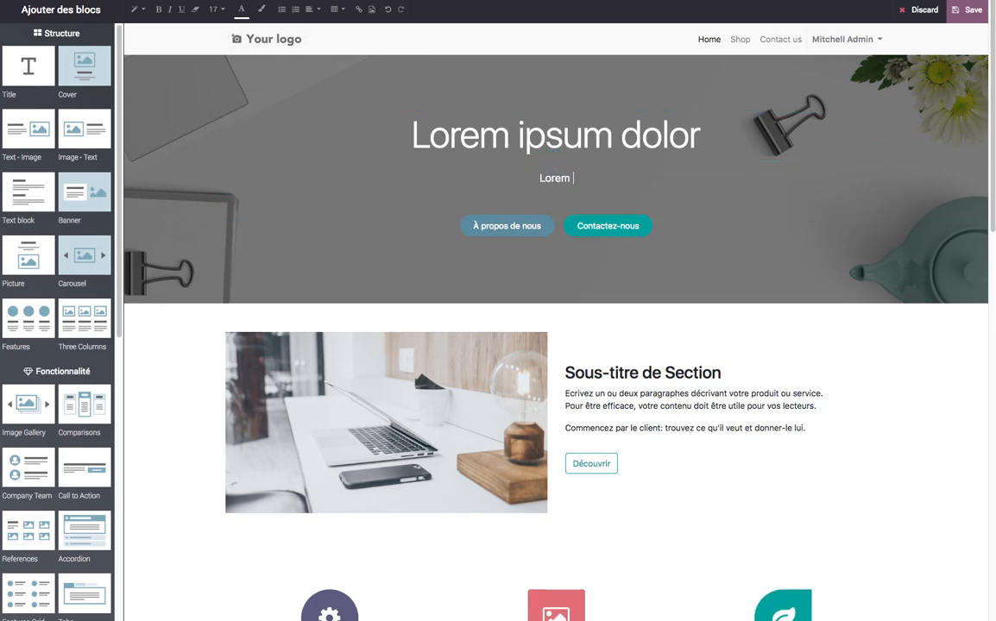
type("ipsum dolor...")
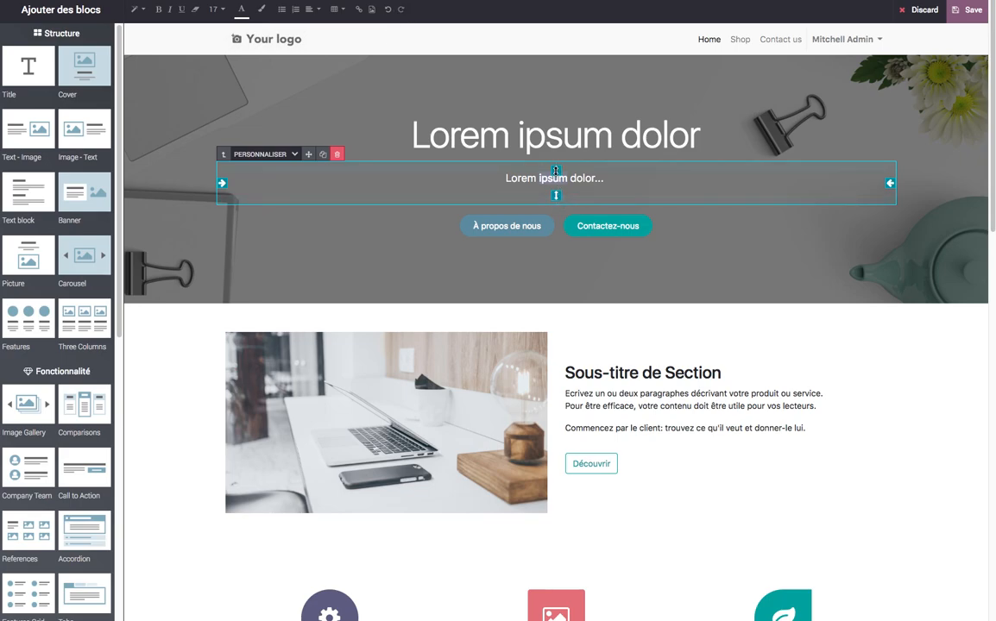
Step: Colour the word "ipsum" in the cover paragraph bright green and give it a light yellow background
left_click(241, 11)
left_click(278, 94)
left_click(241, 10)
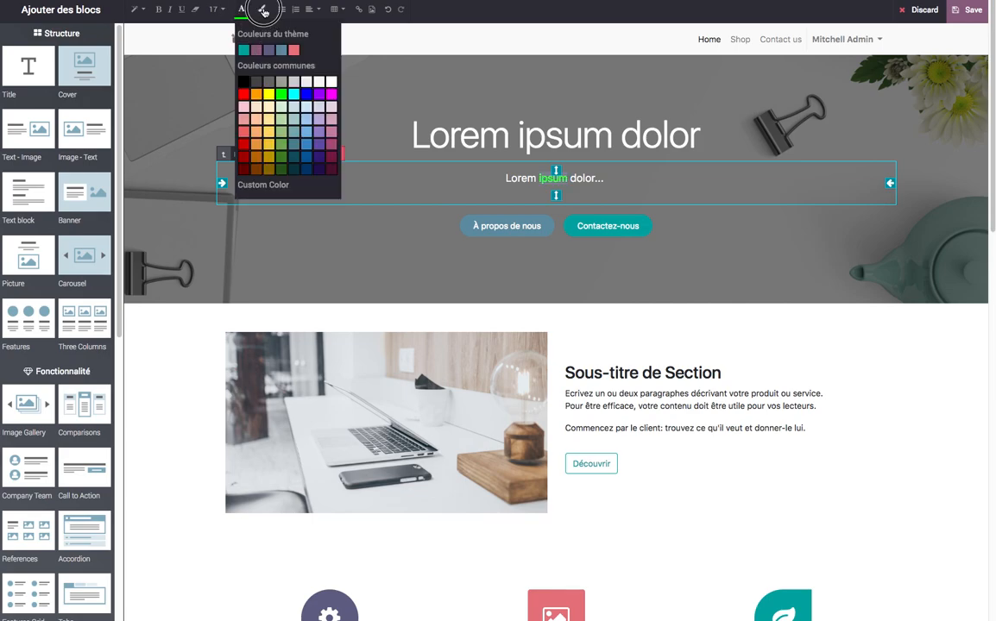
left_click(262, 11)
left_click(289, 132)
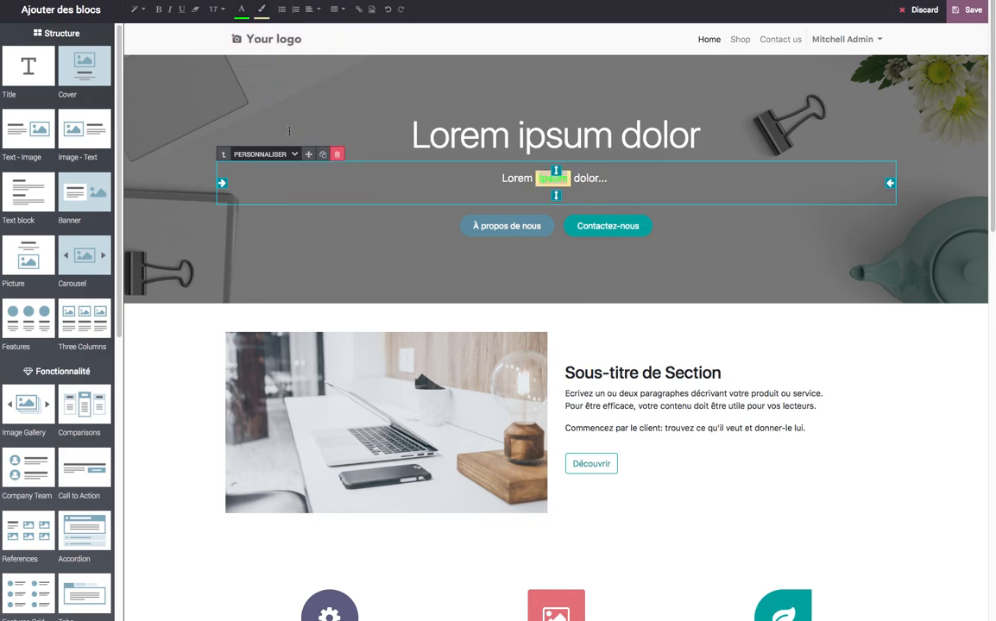
Step: Reset the font colour of "ipsum" to white and set its background colour to None
left_click(242, 11)
left_click(263, 12)
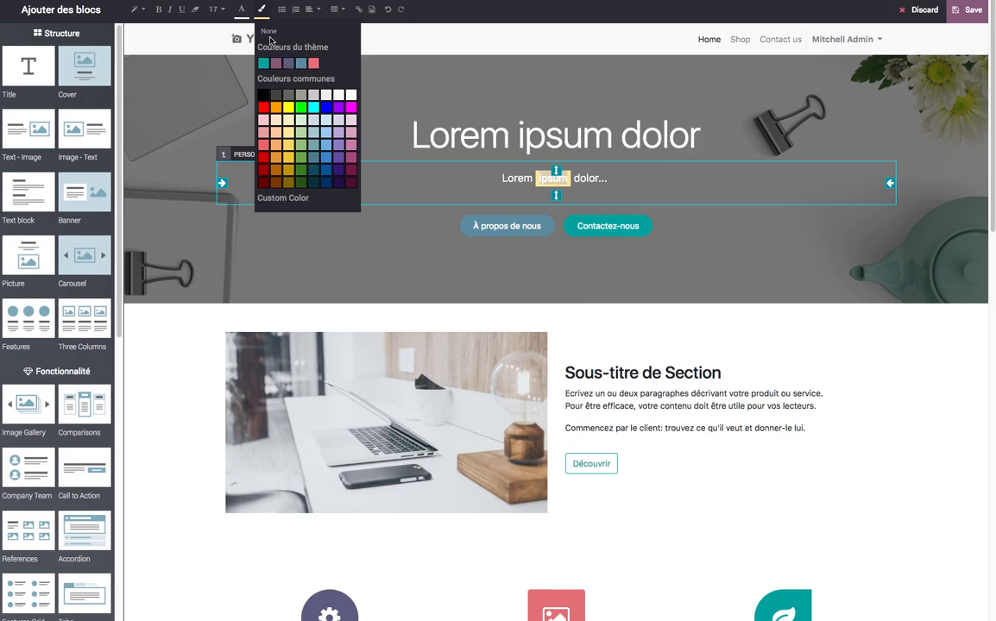
left_click(269, 32)
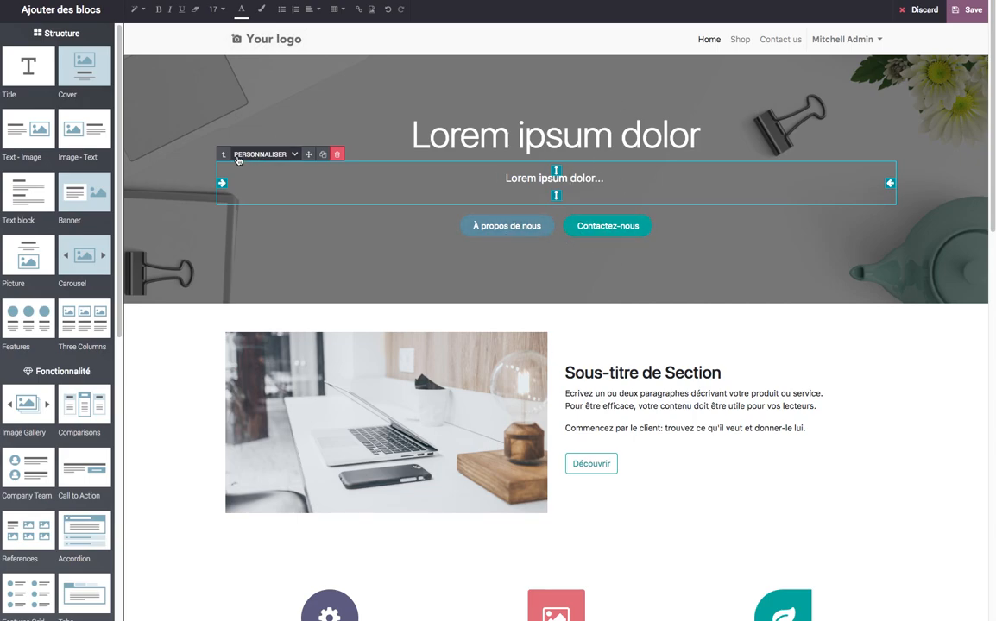
Step: Open the link settings of the cover's "Contactez-nous" button and set its colour to yellow
left_click(576, 225)
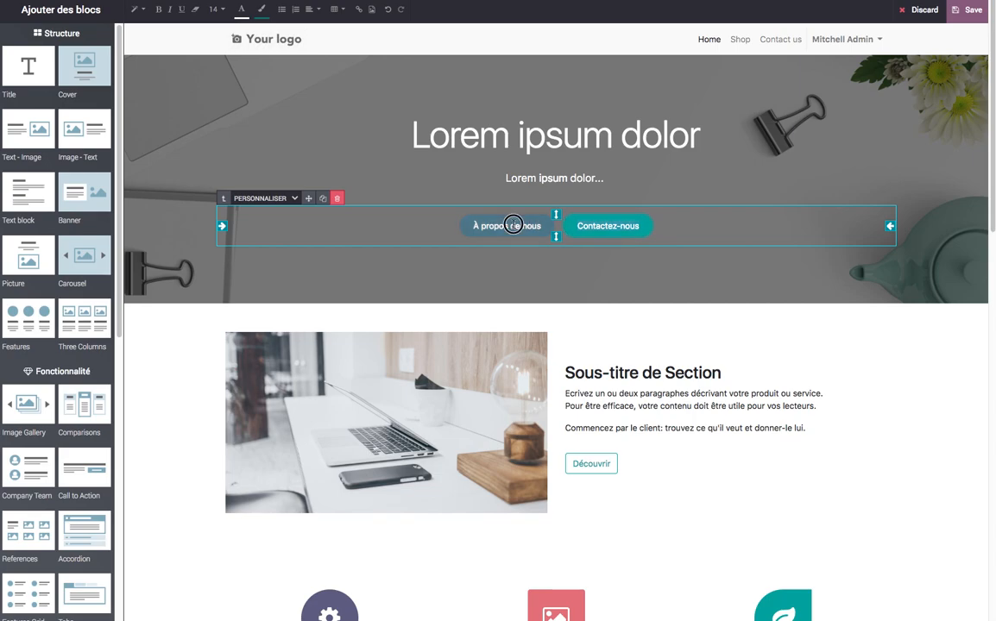
double_click(603, 226)
left_click(414, 75)
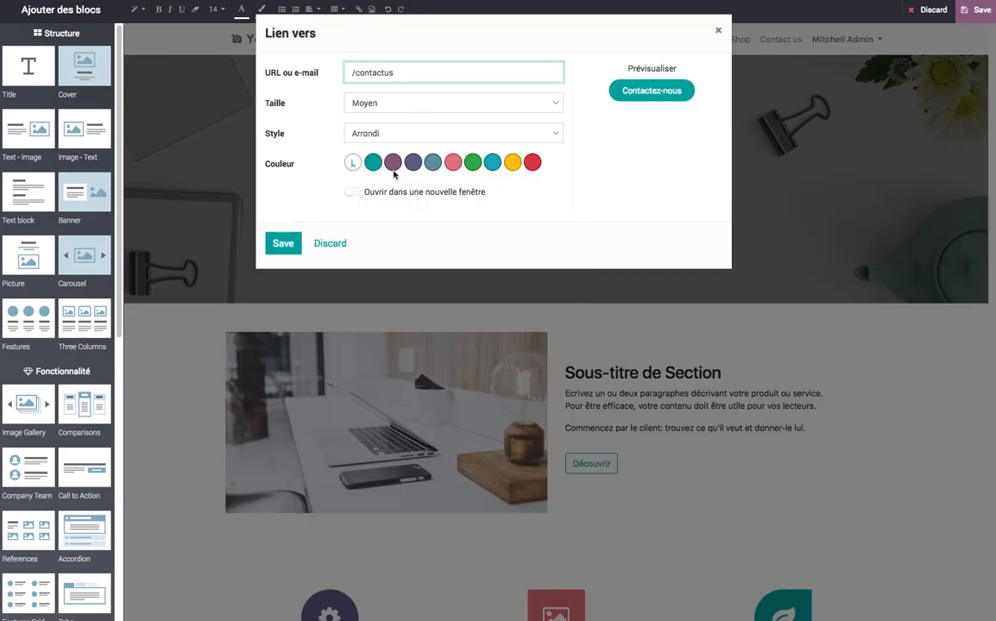
left_click(420, 161)
left_click(374, 163)
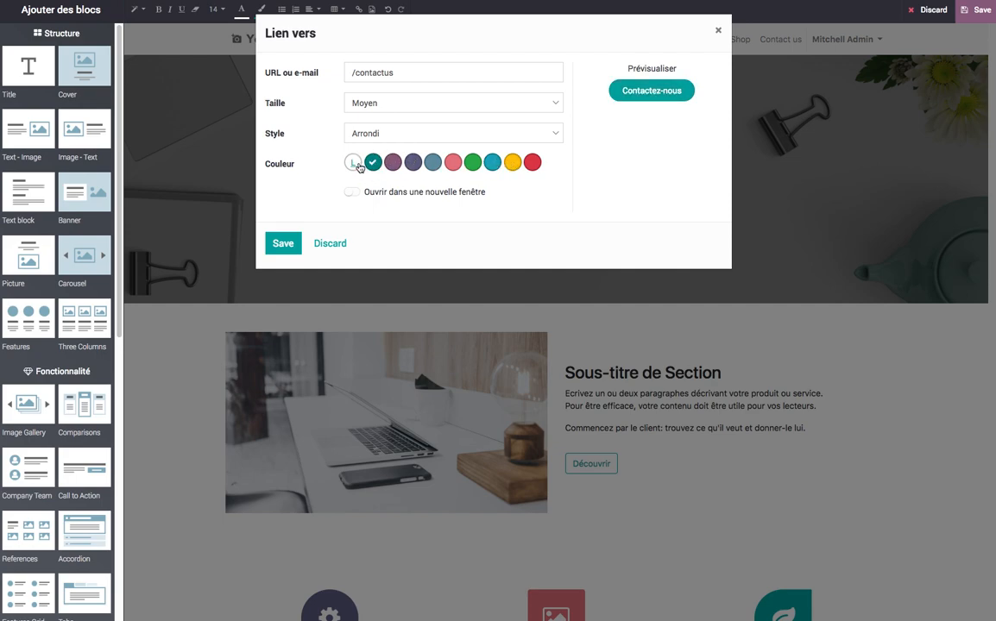
left_click(353, 163)
left_click(492, 163)
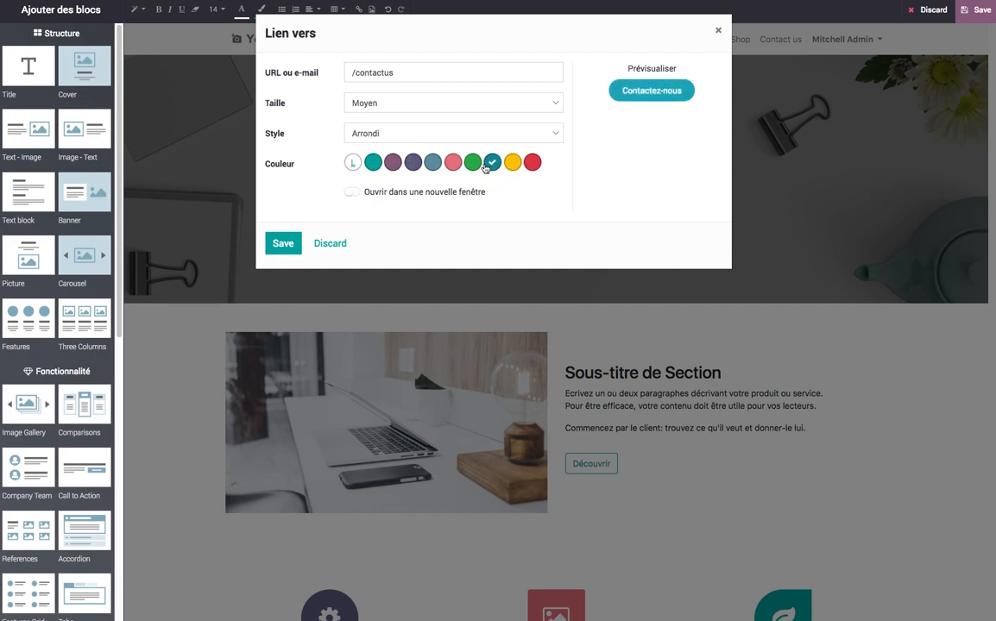
left_click(513, 162)
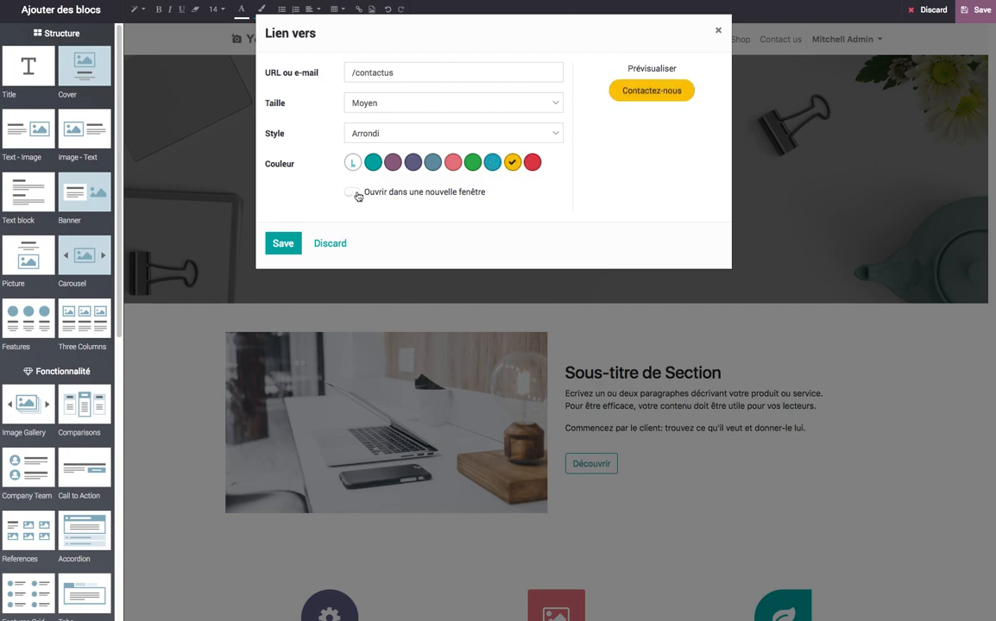
Step: Try the Grand size on the "Contactez-nous" button and return it to Moyen
left_click(382, 100)
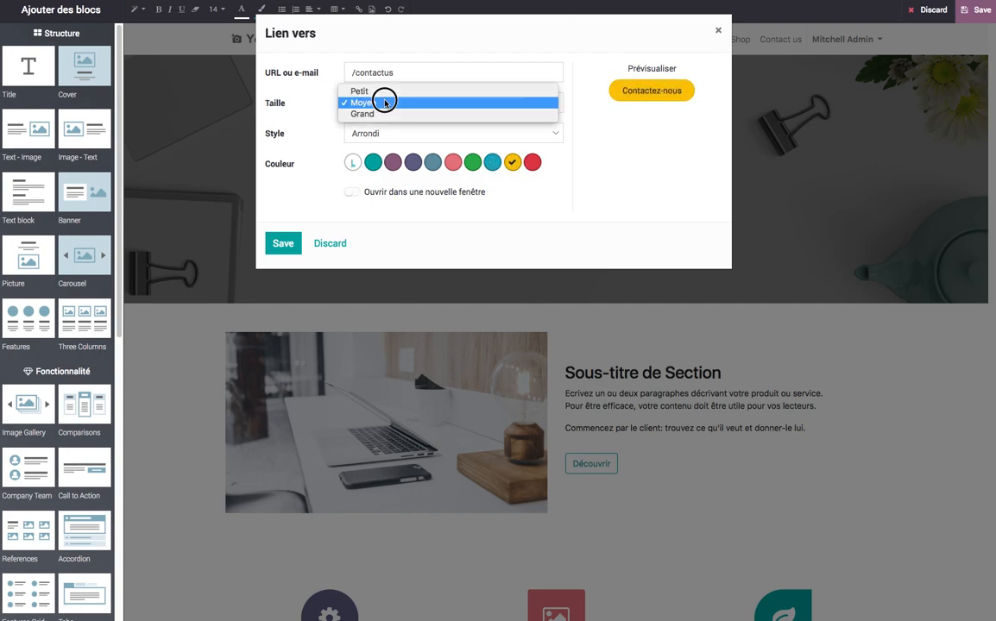
left_click(379, 118)
left_click(384, 101)
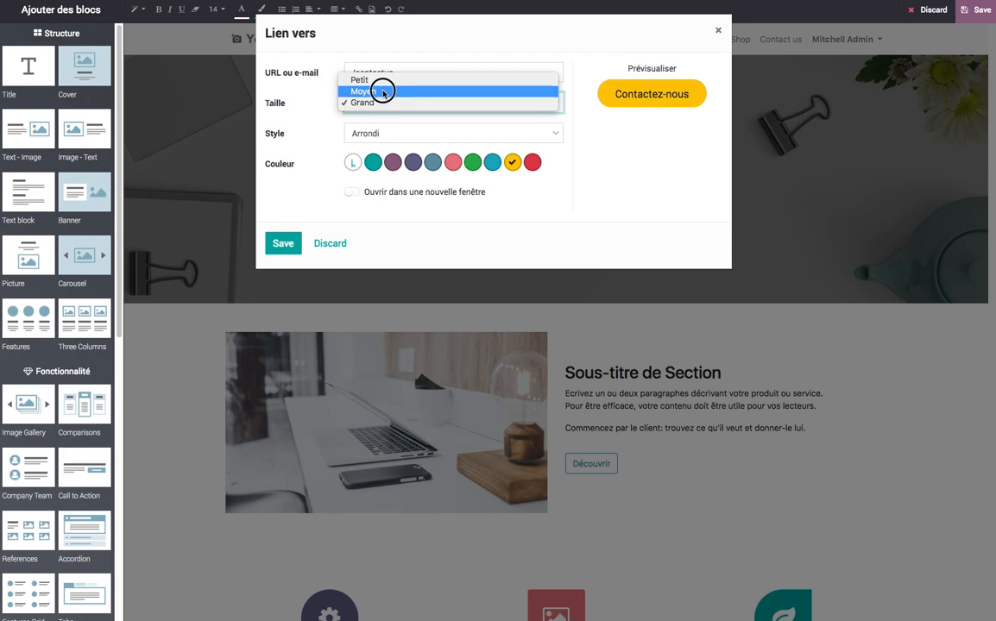
left_click(382, 89)
Step: Keep /contactus as the "Contactez-nous" button's URL and save its link settings
left_click(420, 72)
left_click_drag(420, 73, 333, 74)
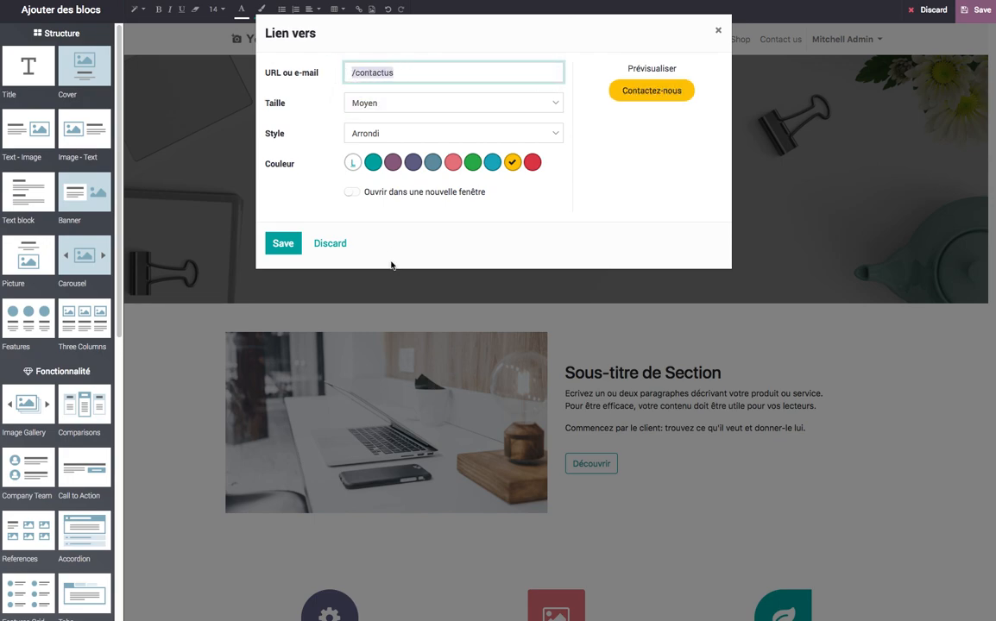
left_click(275, 244)
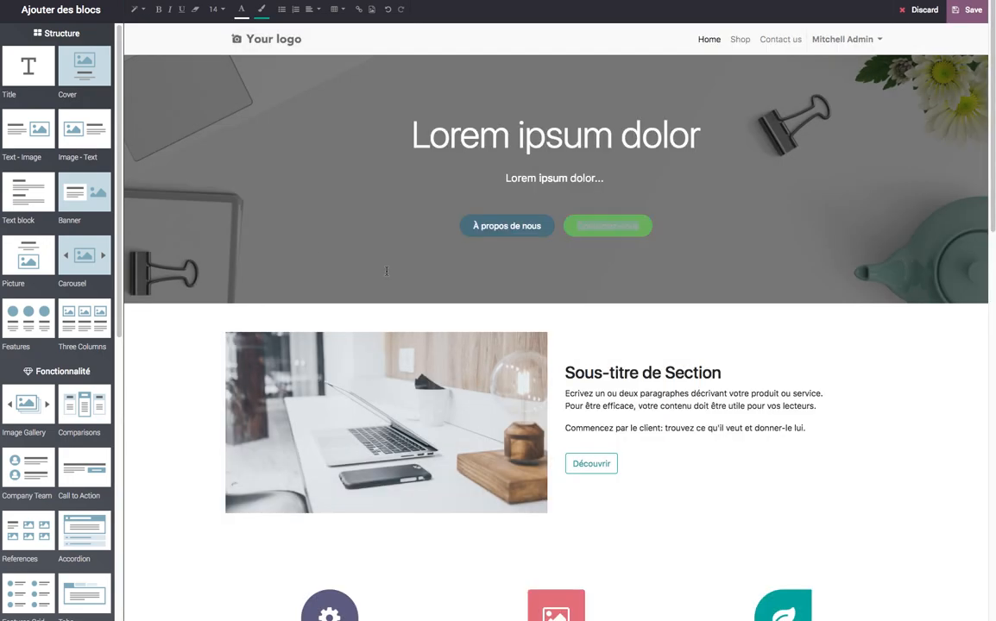
Step: Look through the blocks of the page and examine the texts of the three feature columns
left_click(639, 324)
scroll(481, 355, "down", 3)
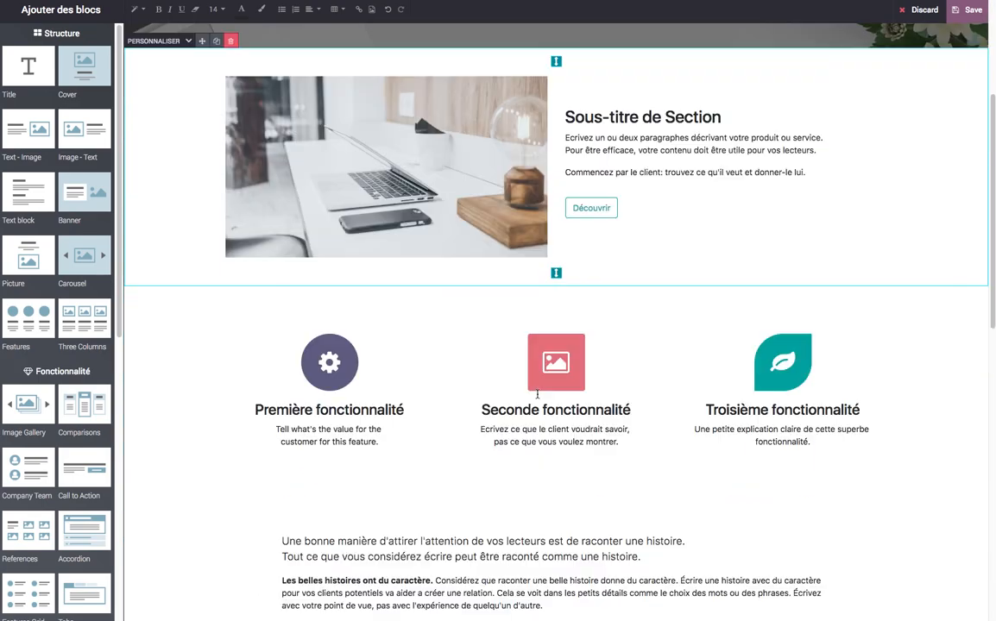
scroll(536, 393, "down", 3)
scroll(547, 288, "up", 6)
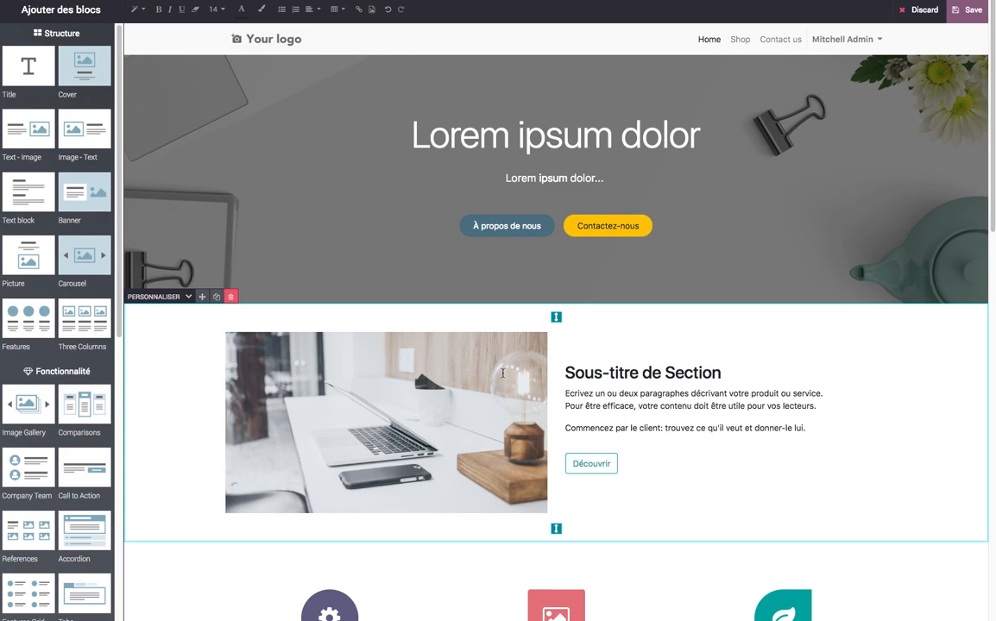
scroll(714, 450, "down", 3)
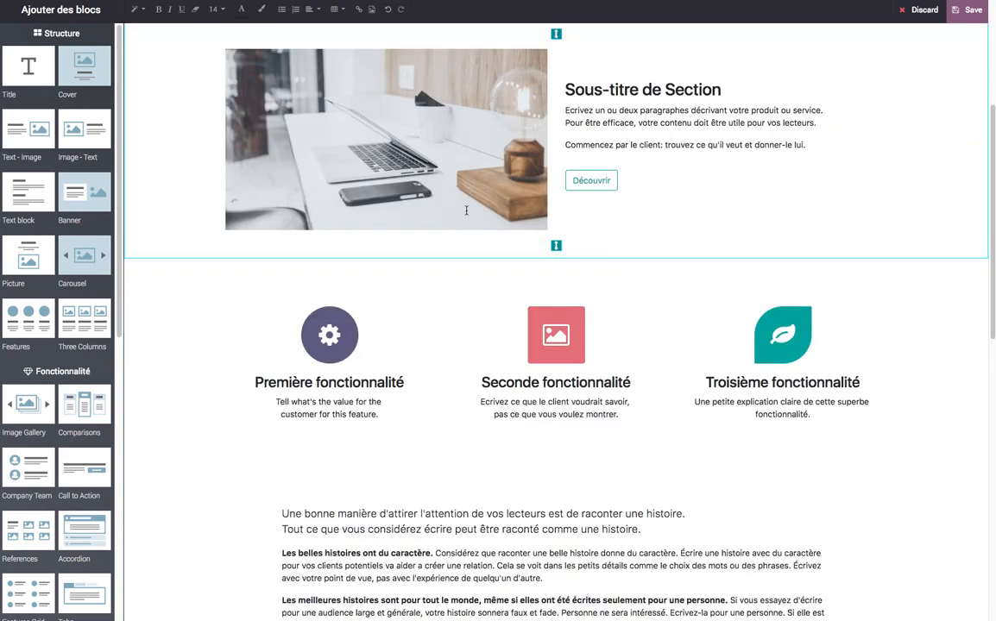
left_click(342, 401)
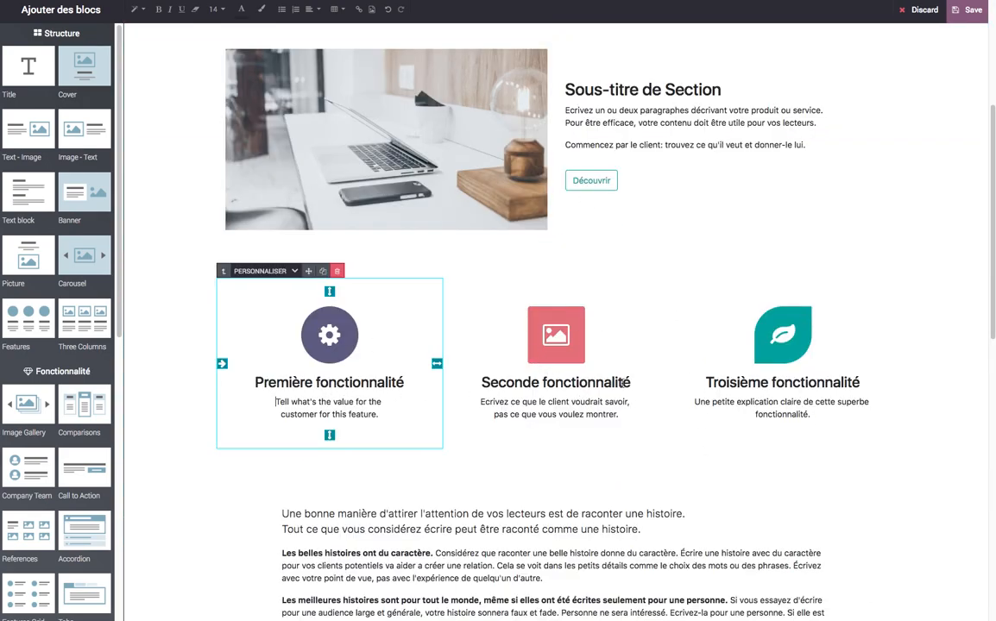
triple_click(587, 401)
triple_click(796, 386)
triple_click(534, 384)
triple_click(346, 382)
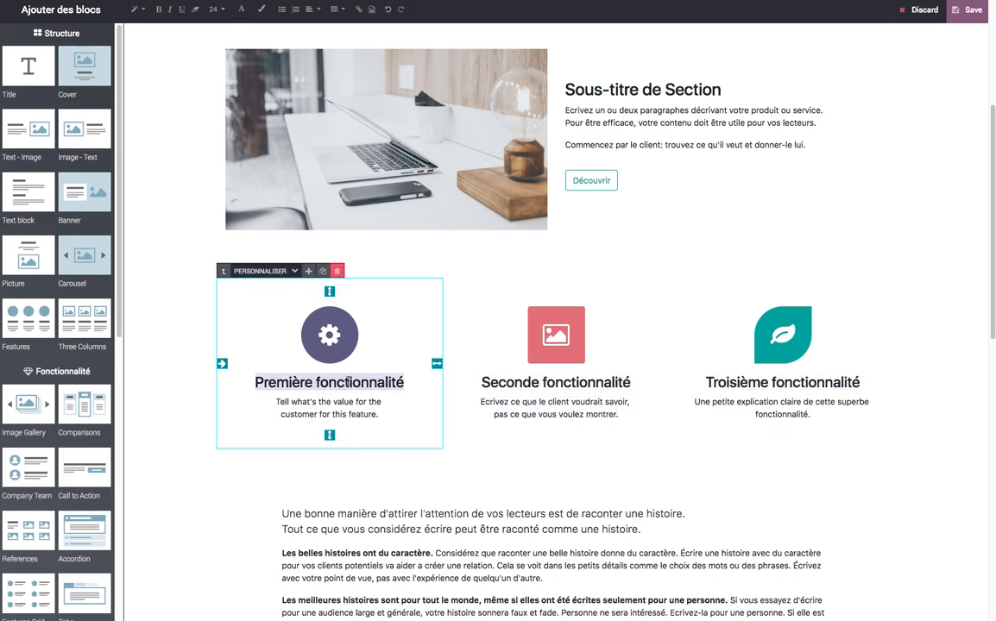
triple_click(583, 388)
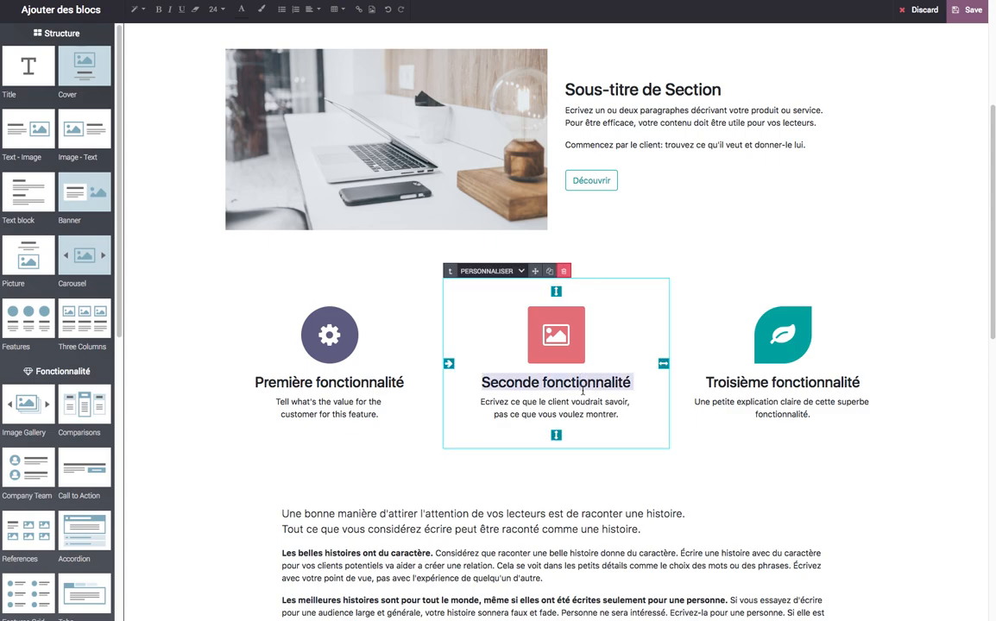
Step: Move the "Troisième fonctionnalité" column to the first place and set the features block to 4 columns
left_click(728, 394)
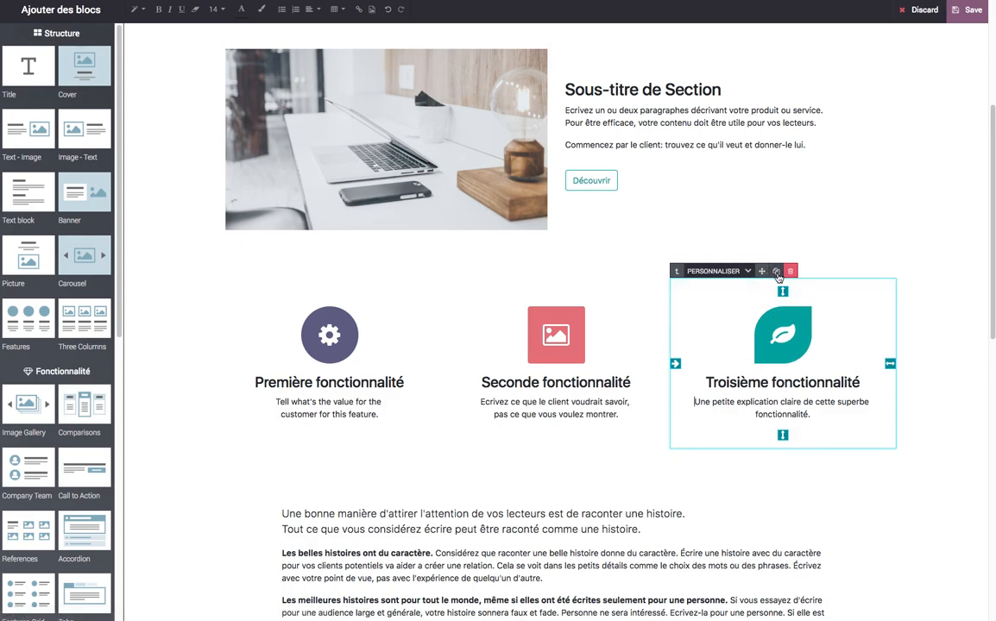
left_click_drag(761, 271, 227, 319)
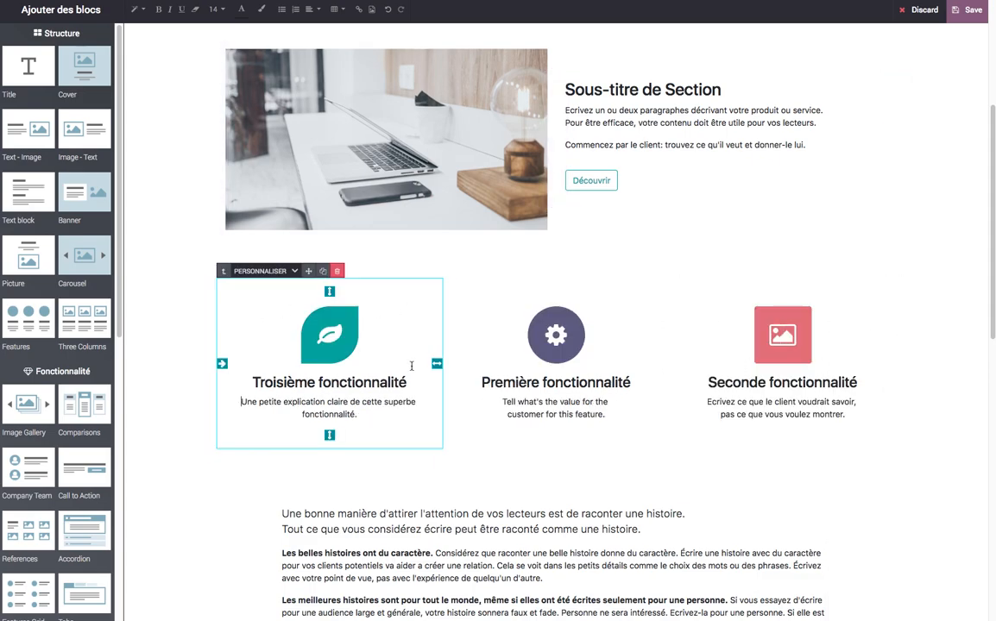
left_click(148, 298)
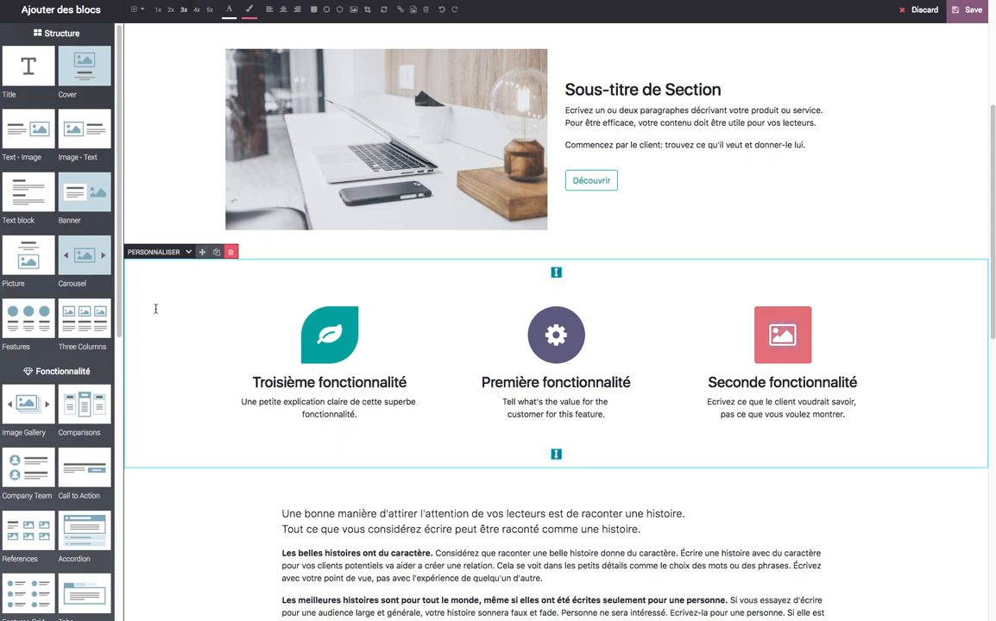
left_click(176, 256)
mouse_move(207, 287)
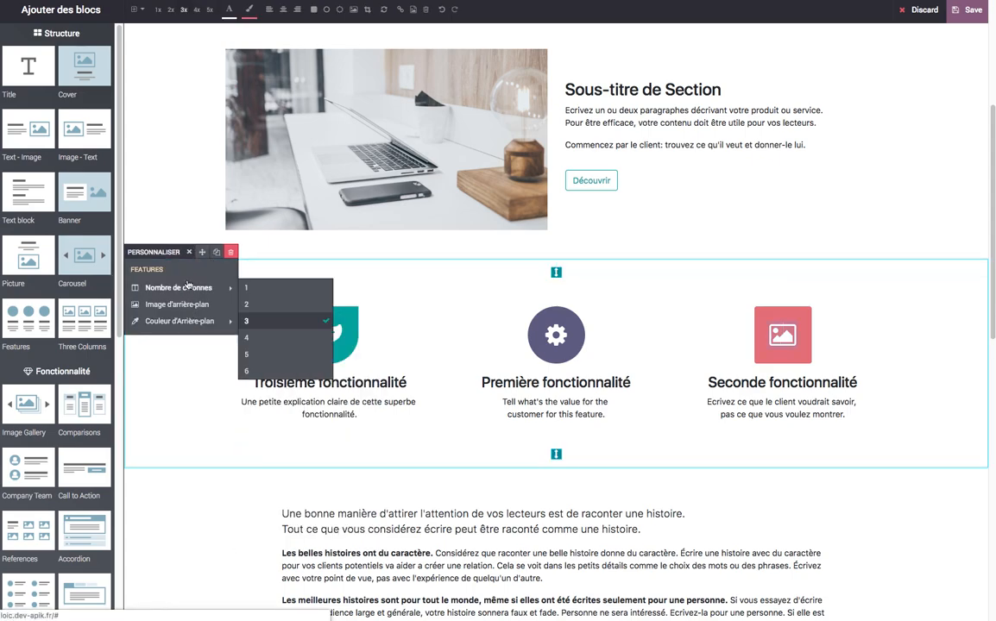
left_click(258, 340)
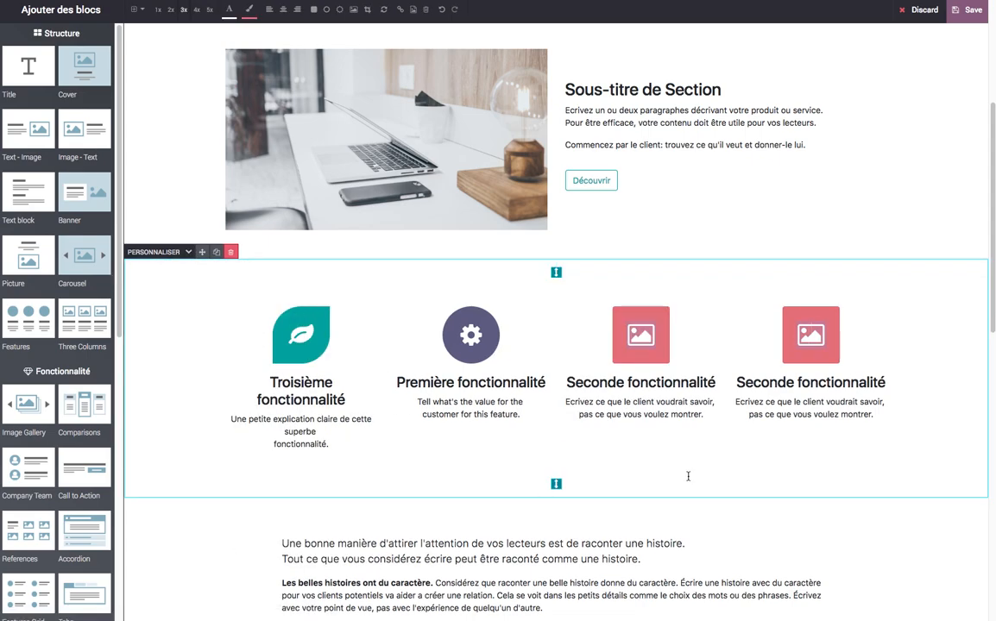
Step: Replace the title of the fourth feature column with "daezdzc"
left_click(818, 355)
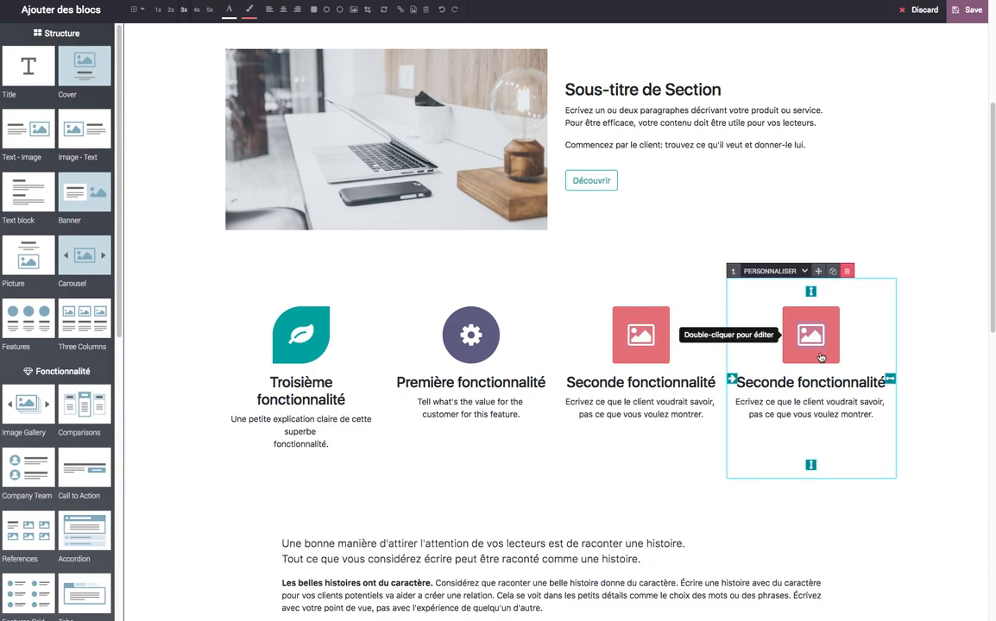
left_click_drag(738, 382, 870, 388)
type("daezdzc")
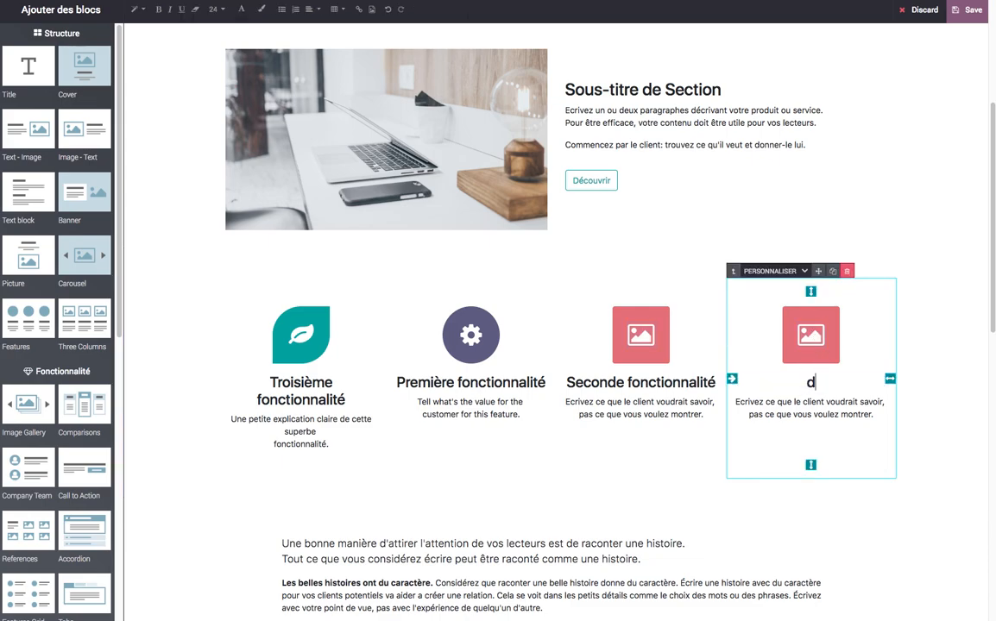
Step: Examine the pictogram, image, document and video options for replacing the fourth feature's icon, and leave the icon as is
left_click(811, 339)
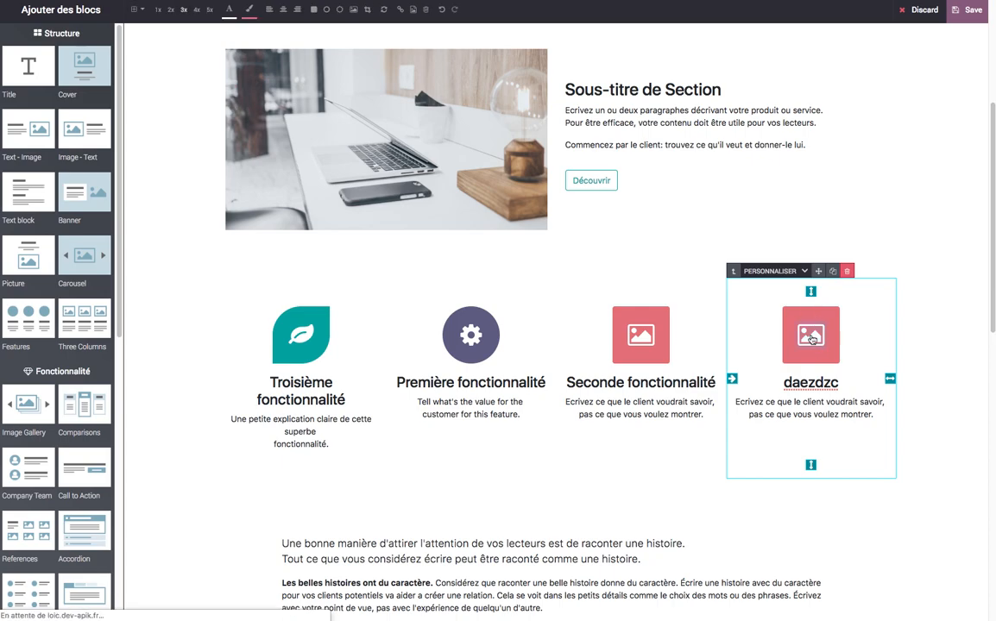
double_click(811, 338)
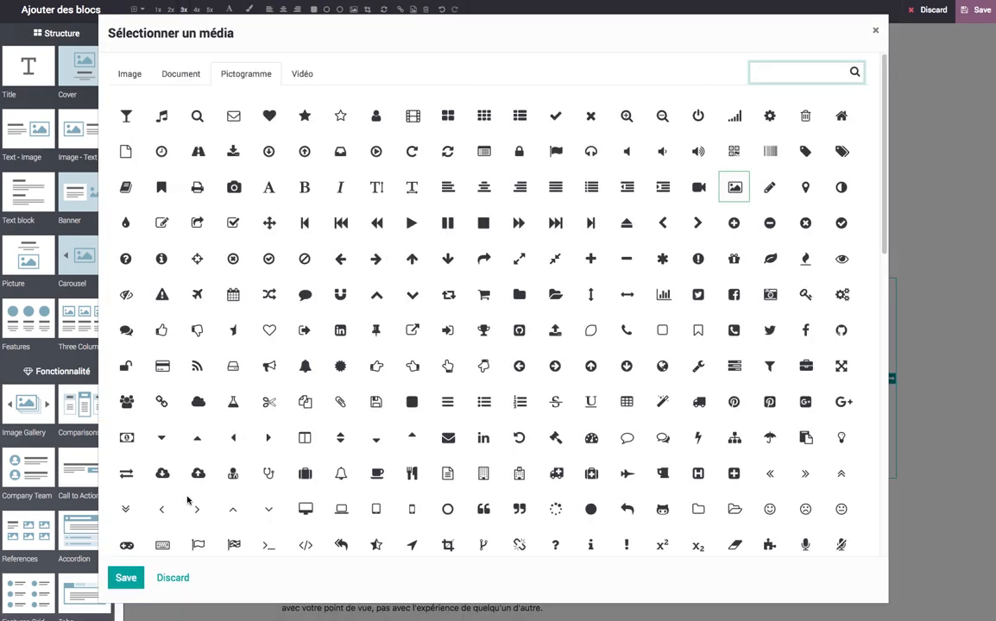
scroll(296, 366, "down", 5)
scroll(297, 367, "down", 5)
scroll(254, 329, "up", 15)
left_click(127, 74)
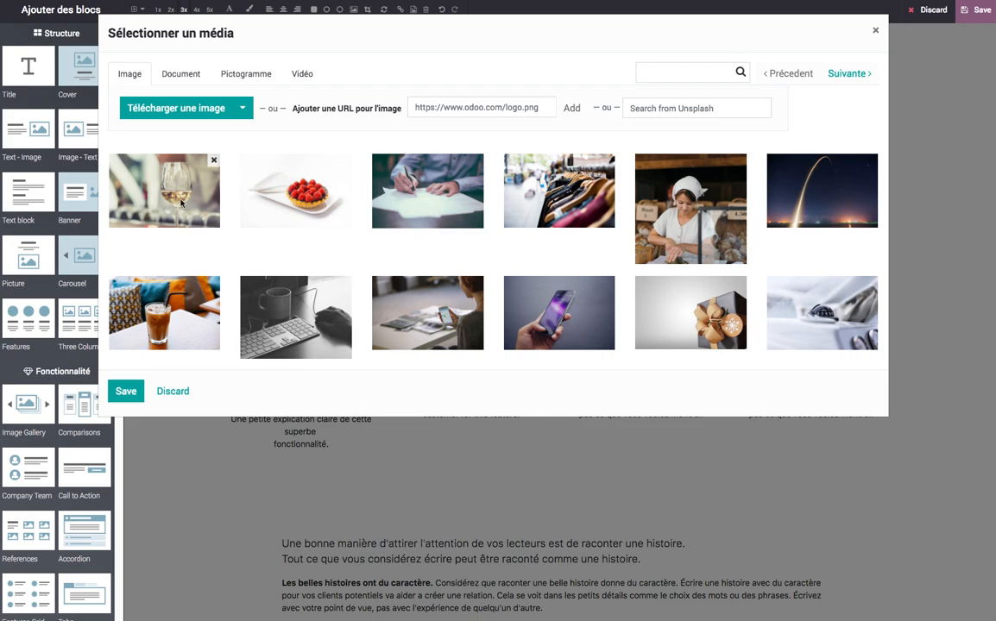
left_click(200, 112)
key("Escape")
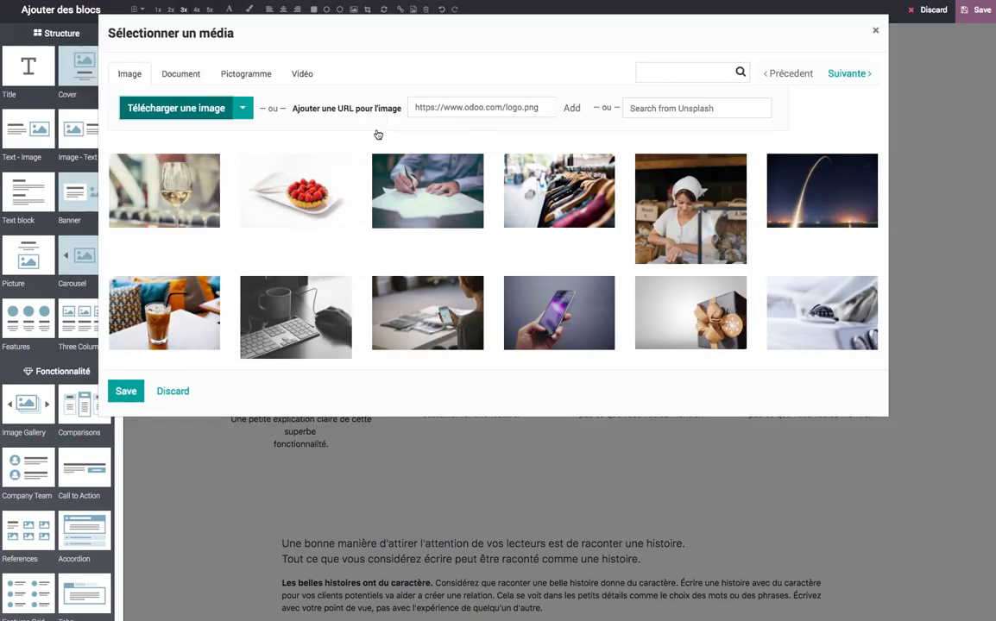
left_click(180, 76)
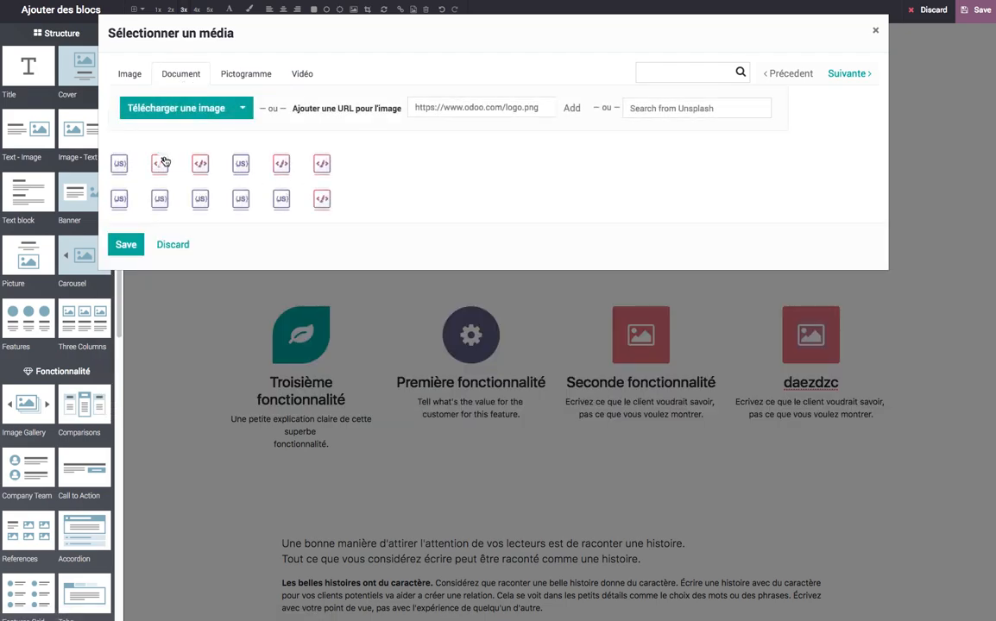
left_click(243, 78)
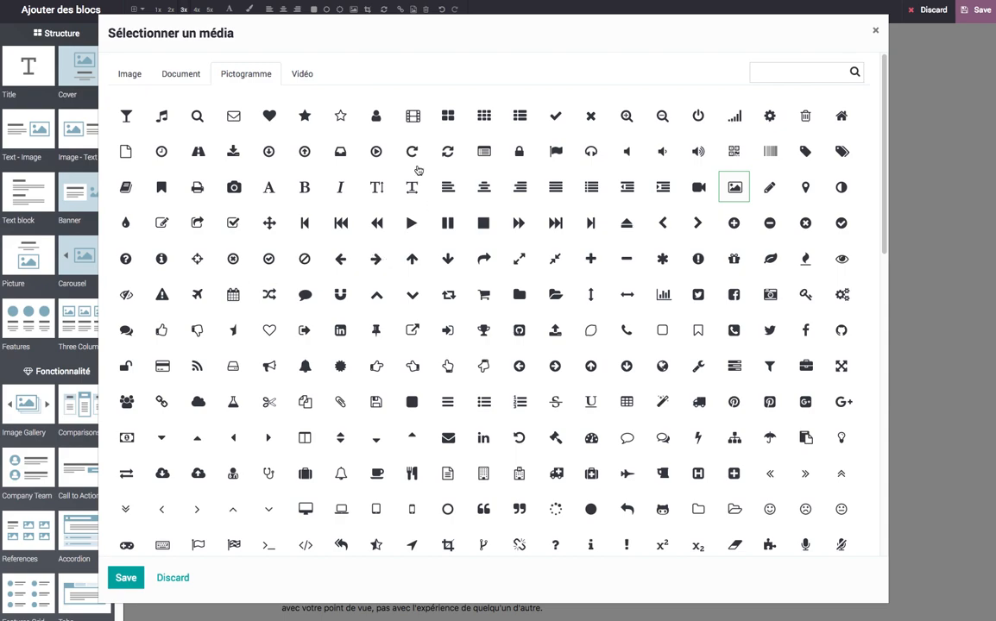
left_click(301, 73)
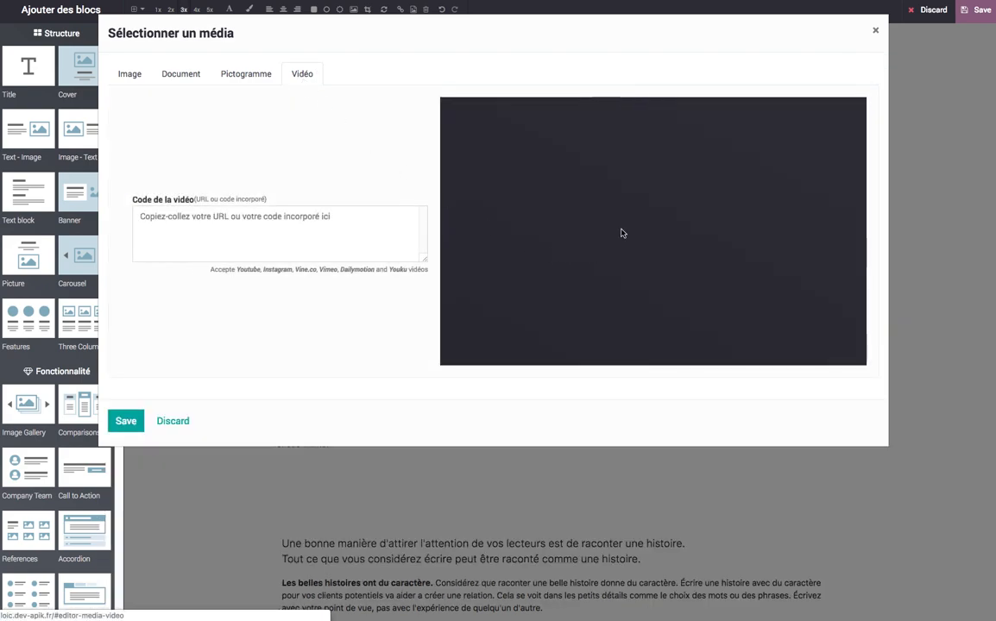
left_click(875, 31)
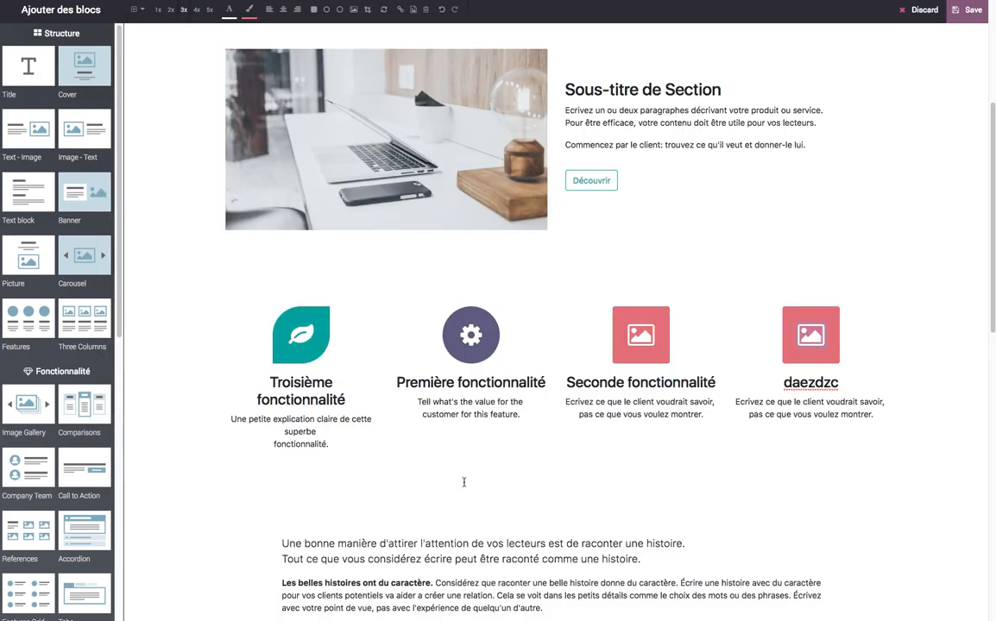
scroll(540, 404, "down", 1)
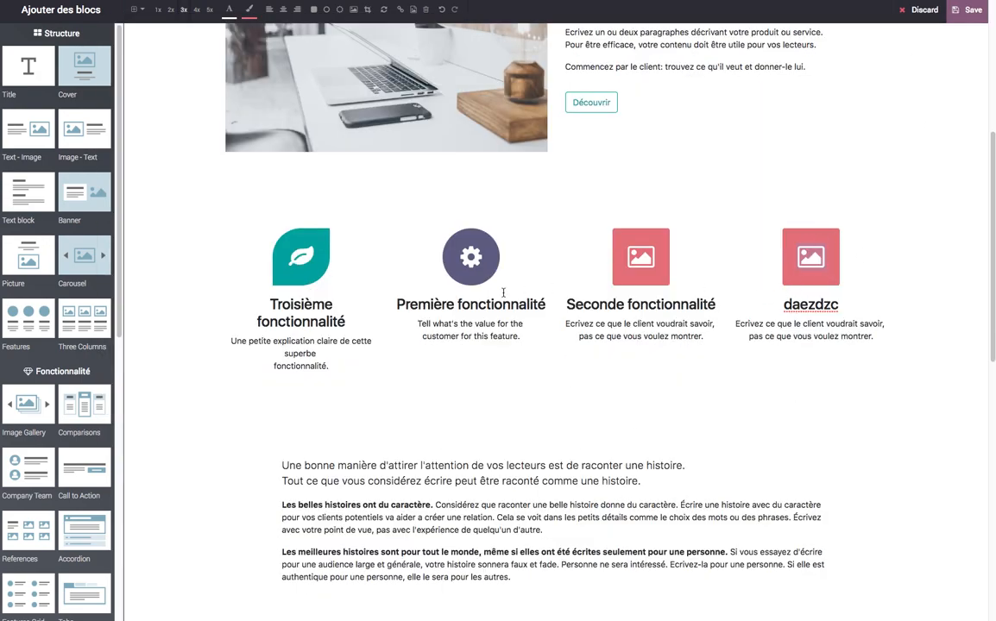
scroll(509, 319, "up", 3)
left_click(353, 213)
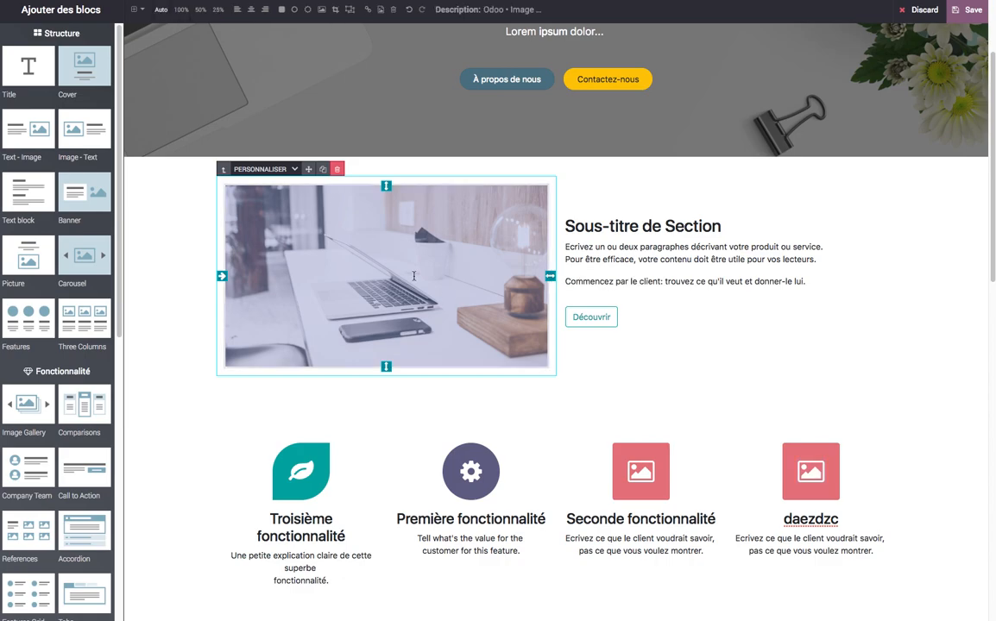
double_click(456, 259)
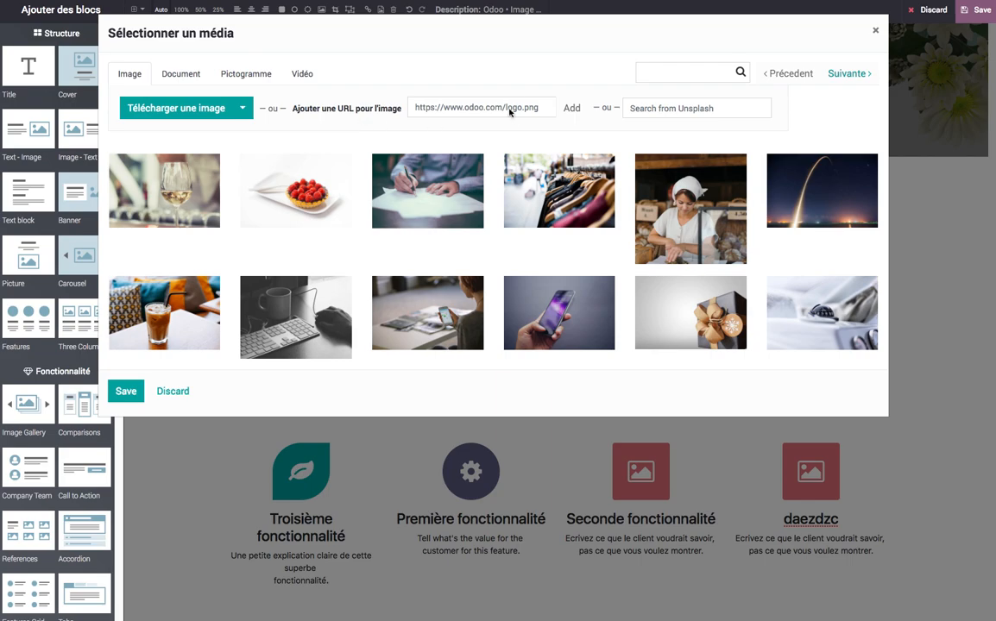
left_click(470, 107)
left_click(302, 73)
left_click(274, 227)
type("https://www.youtube.com/watch?v=aA2IRoPFIn0")
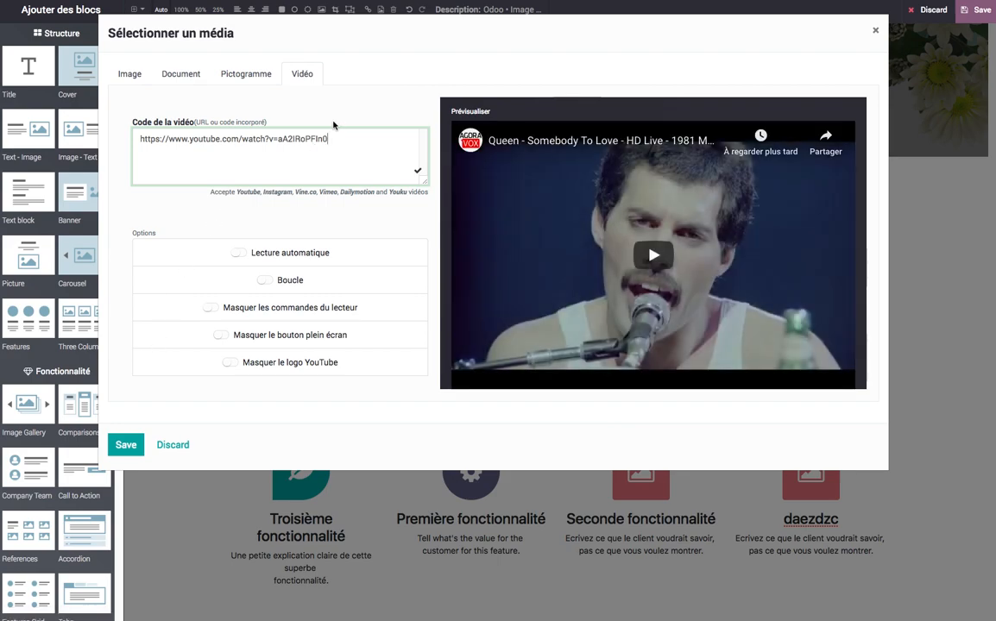
Step: Preview the video's automatic playback option, leave it off, and insert the video in place of the laptop image
left_click(239, 254)
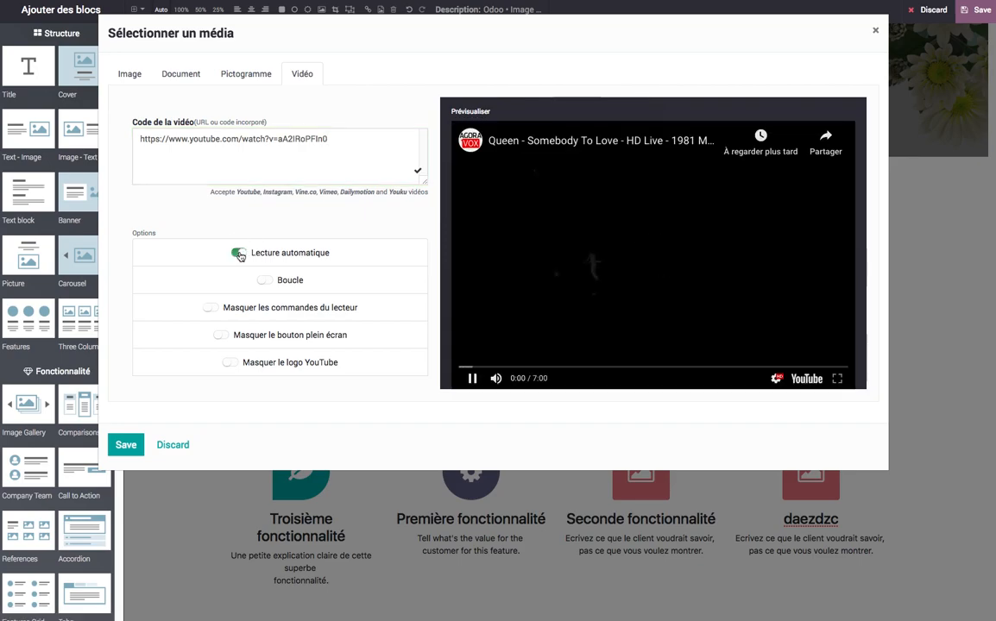
left_click(239, 255)
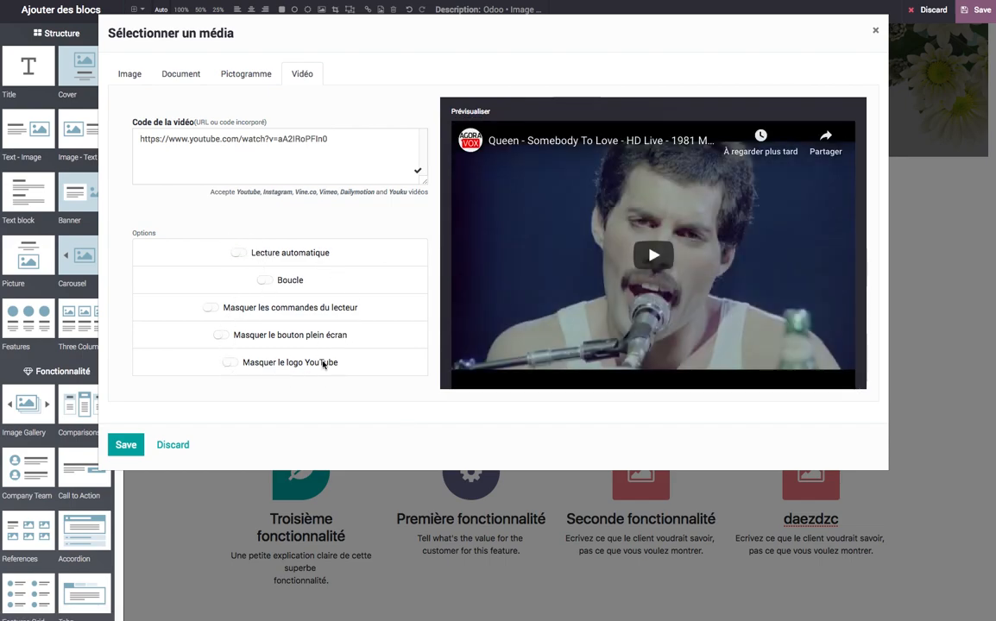
left_click_drag(250, 193, 319, 193)
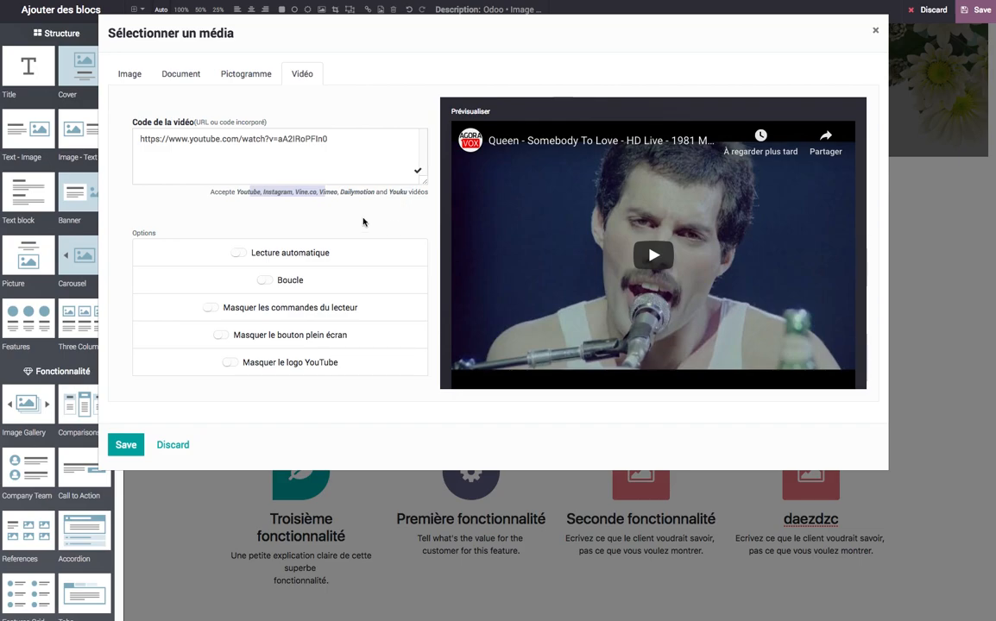
left_click(126, 444)
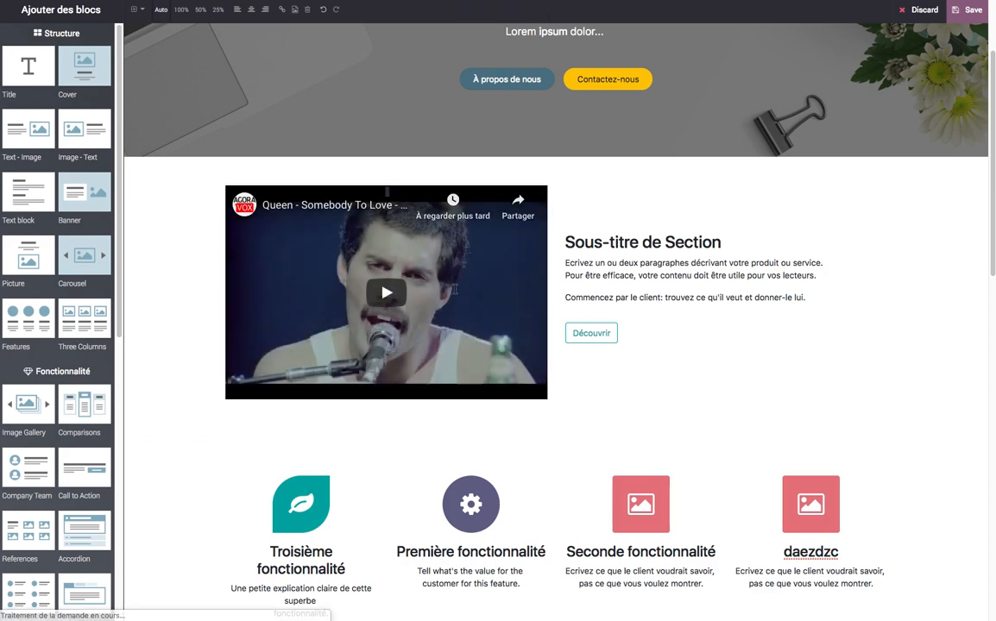
Step: Check the blocks down to the "Un slogan accrocheur" picture and save the edited home page
scroll(620, 363, "up", 1)
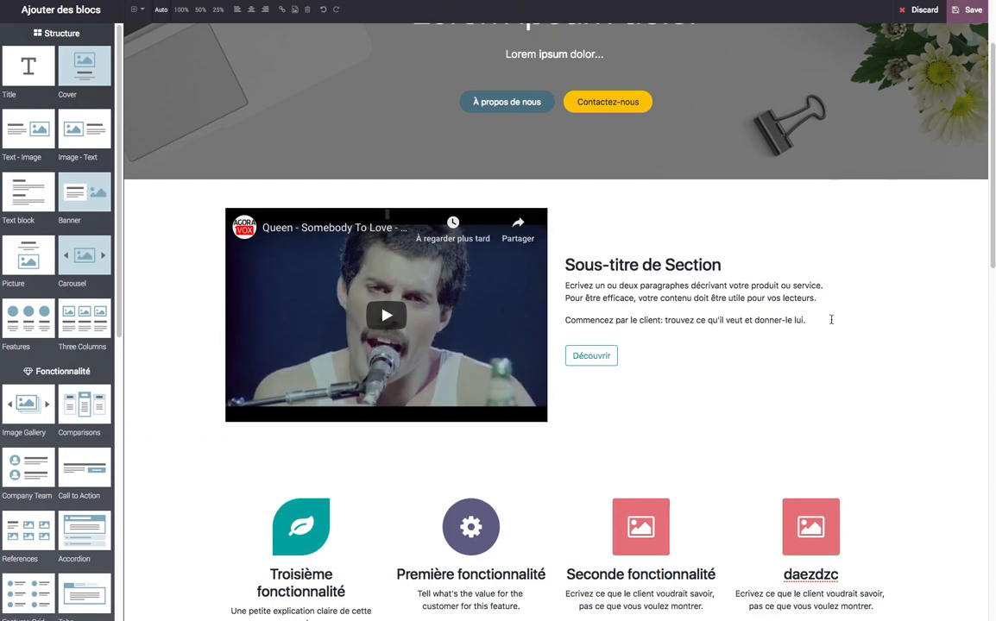
scroll(849, 288, "up", 3)
scroll(787, 356, "down", 10)
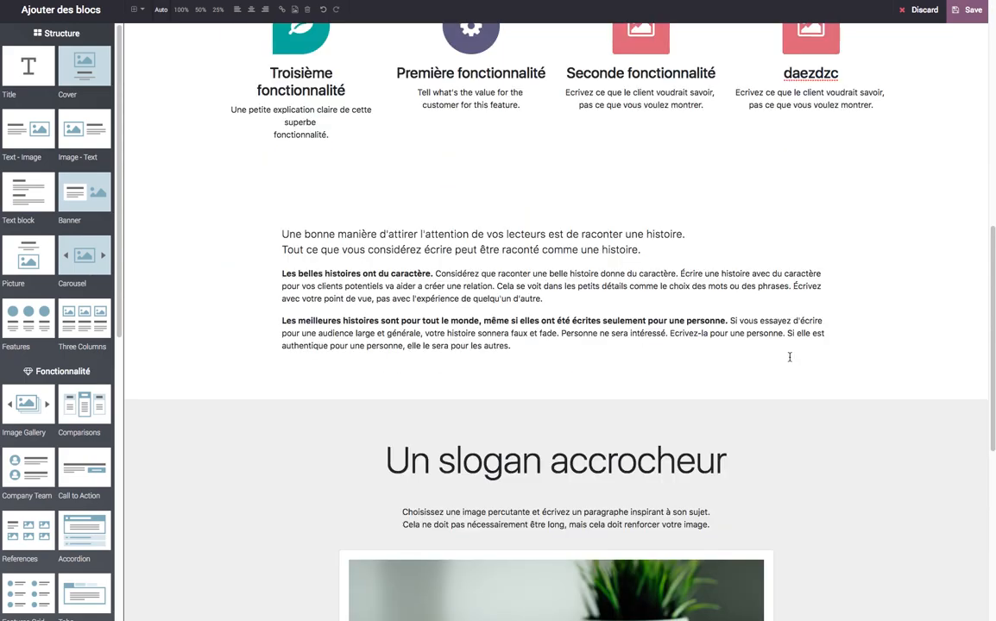
scroll(788, 357, "up", 5)
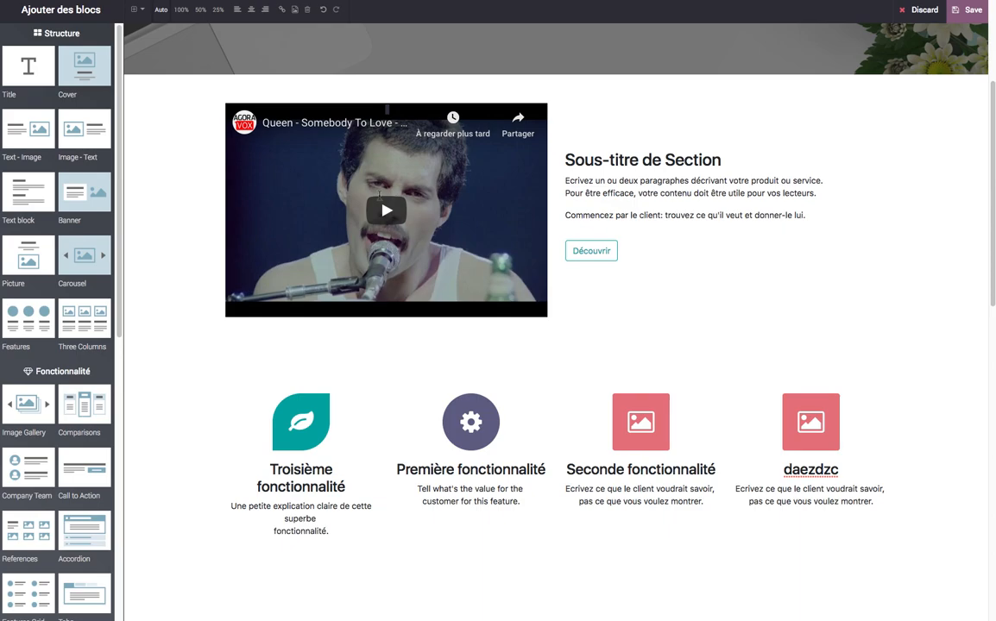
scroll(604, 337, "down", 3)
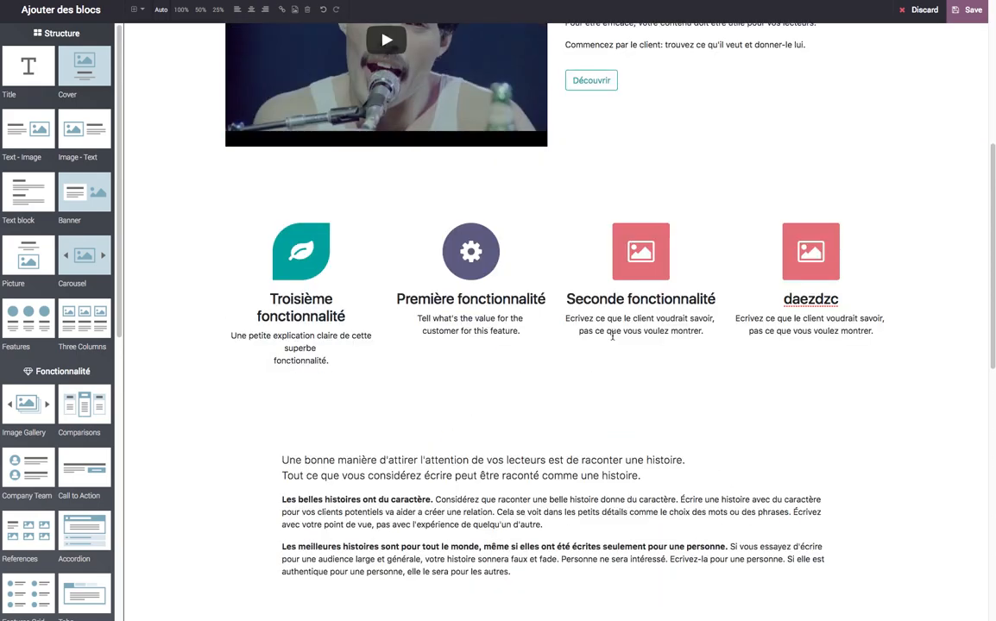
scroll(612, 336, "down", 7)
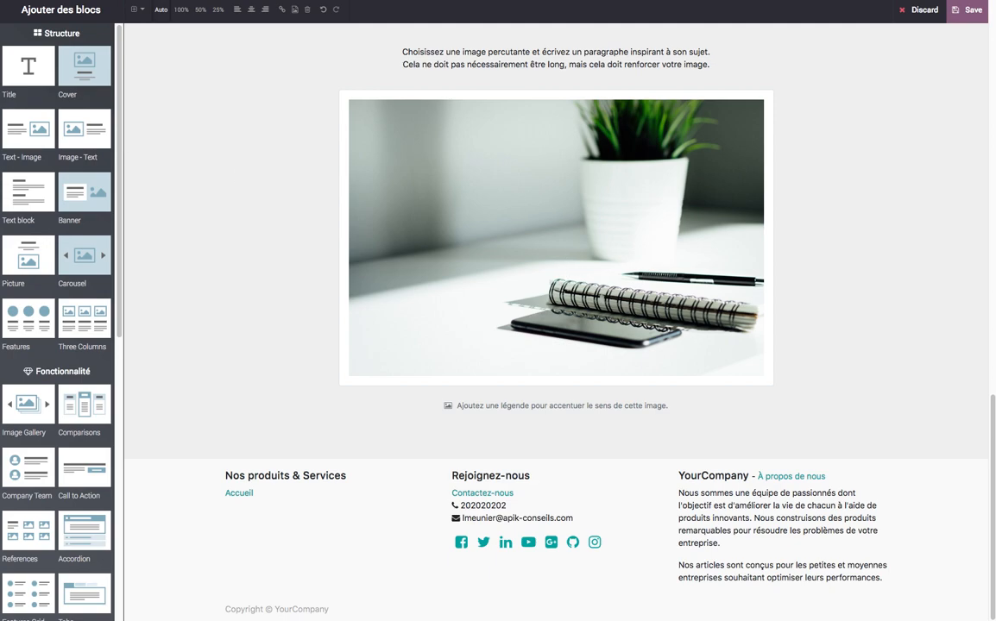
left_click(560, 204)
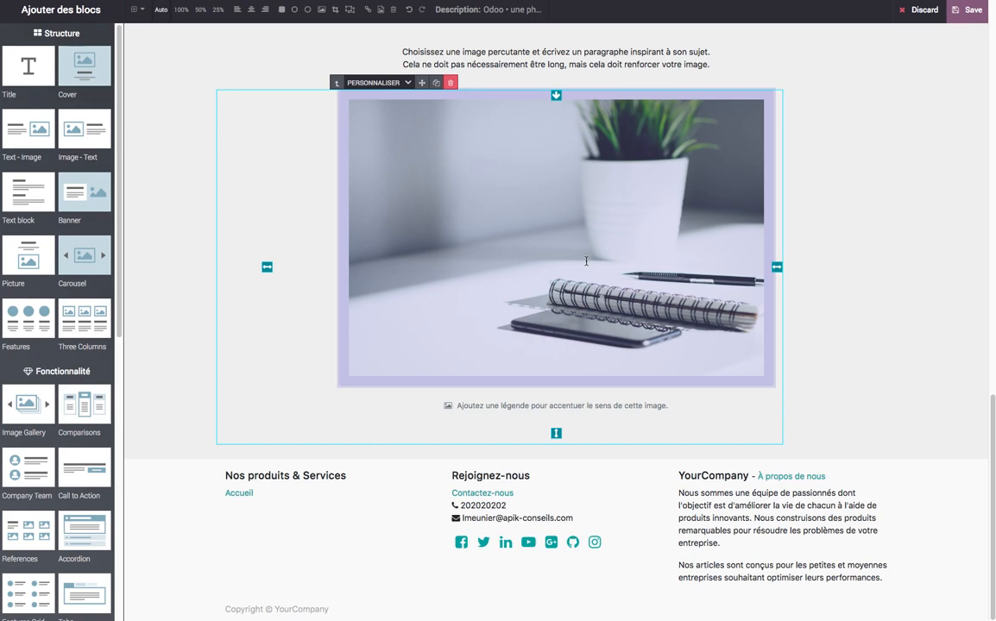
left_click(966, 10)
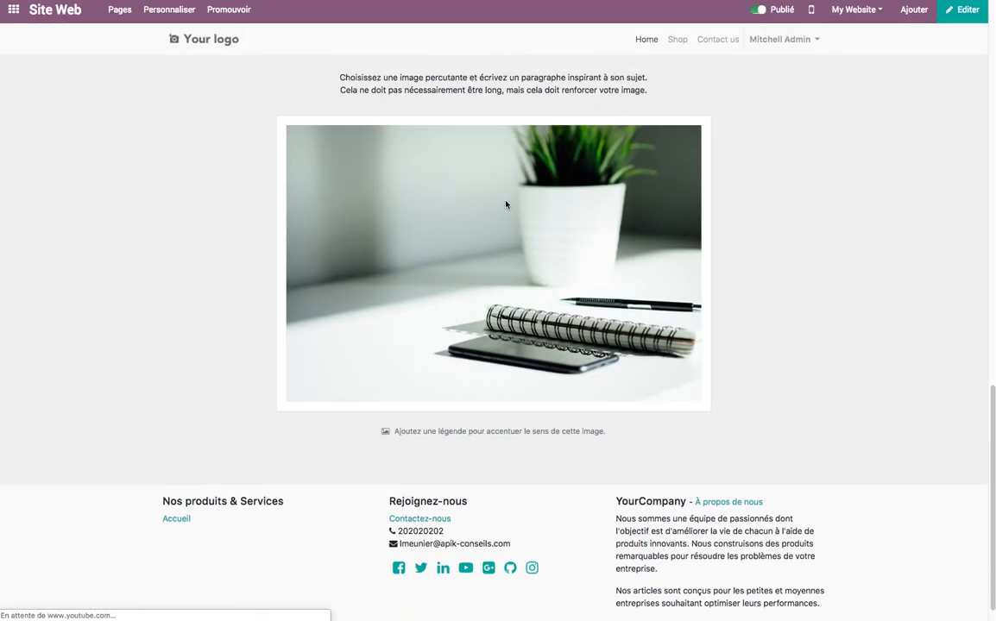
Step: Look over the saved home page and browse the editorial photos on the Unsplash website
scroll(504, 207, "up", 11)
scroll(501, 219, "down", 11)
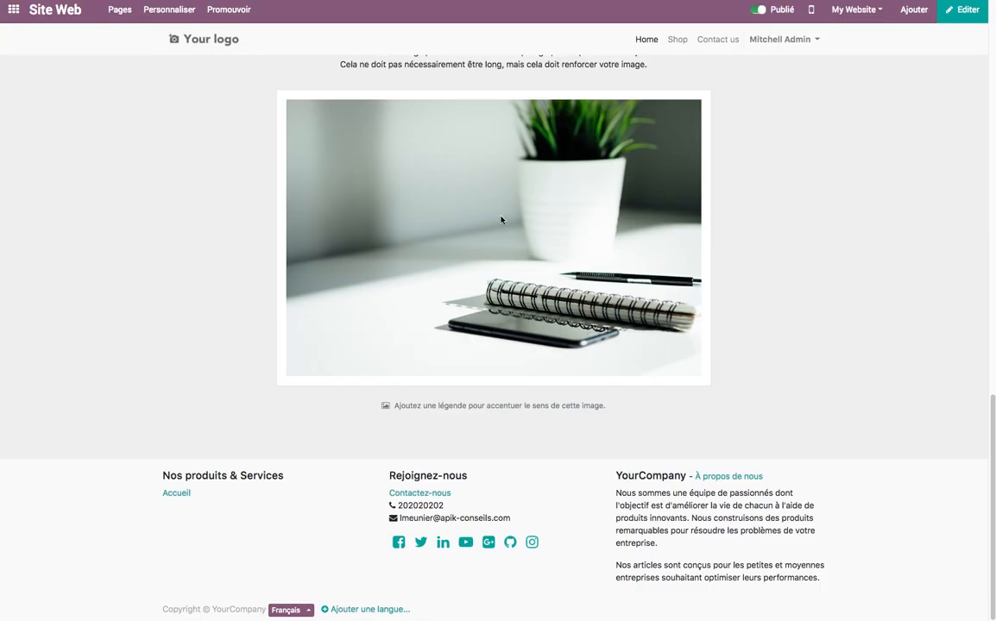
scroll(501, 220, "up", 1)
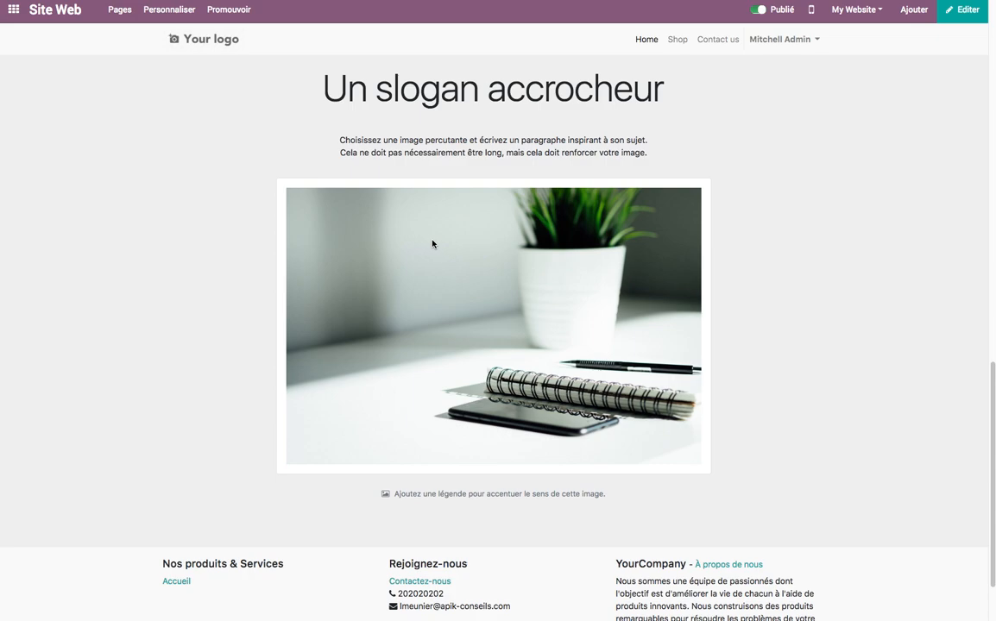
scroll(432, 244, "up", 3)
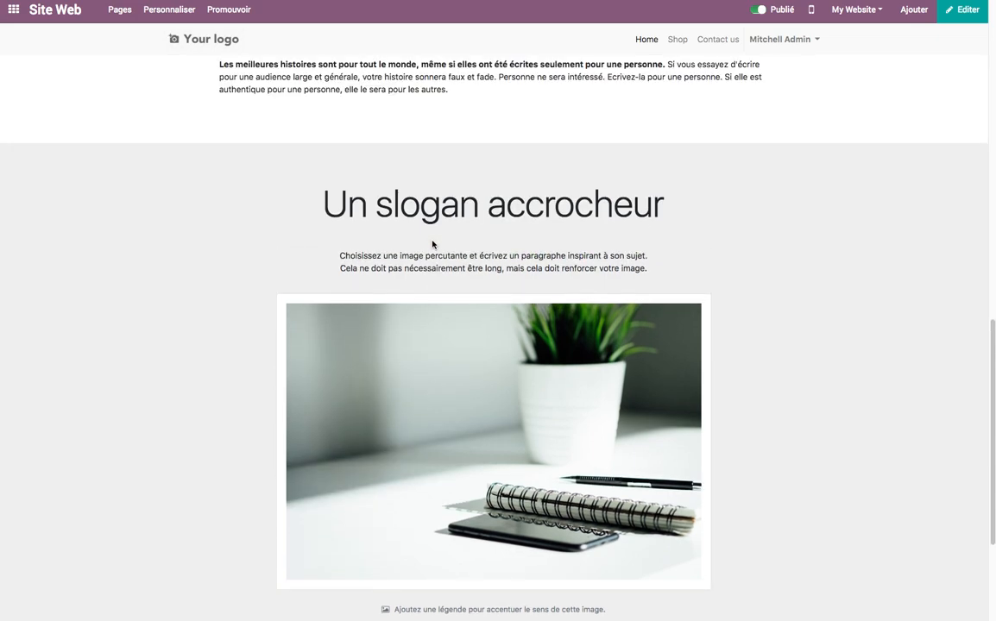
scroll(537, 302, "down", 1)
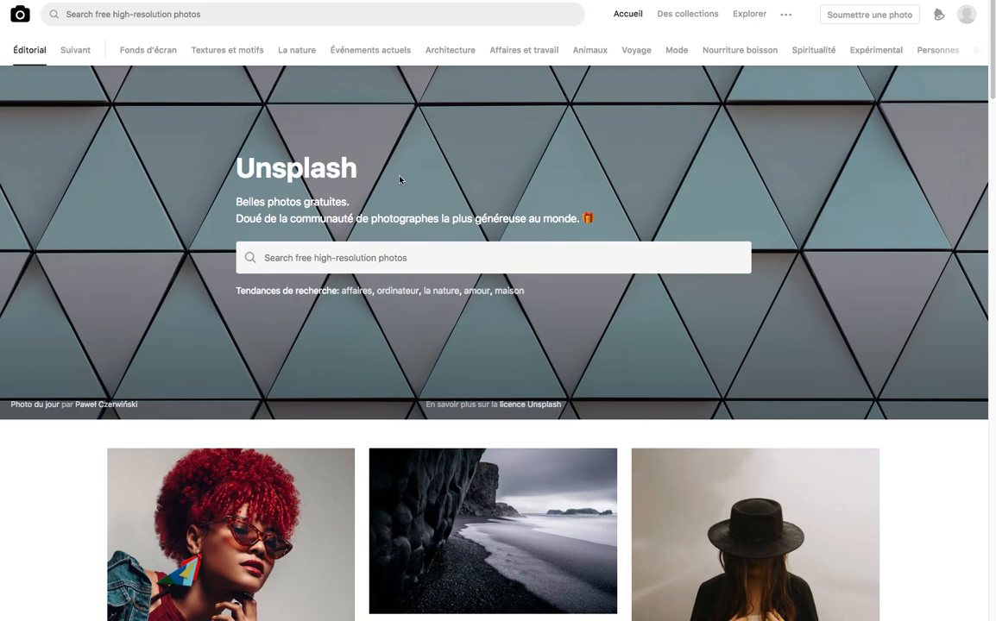
scroll(422, 311, "down", 3)
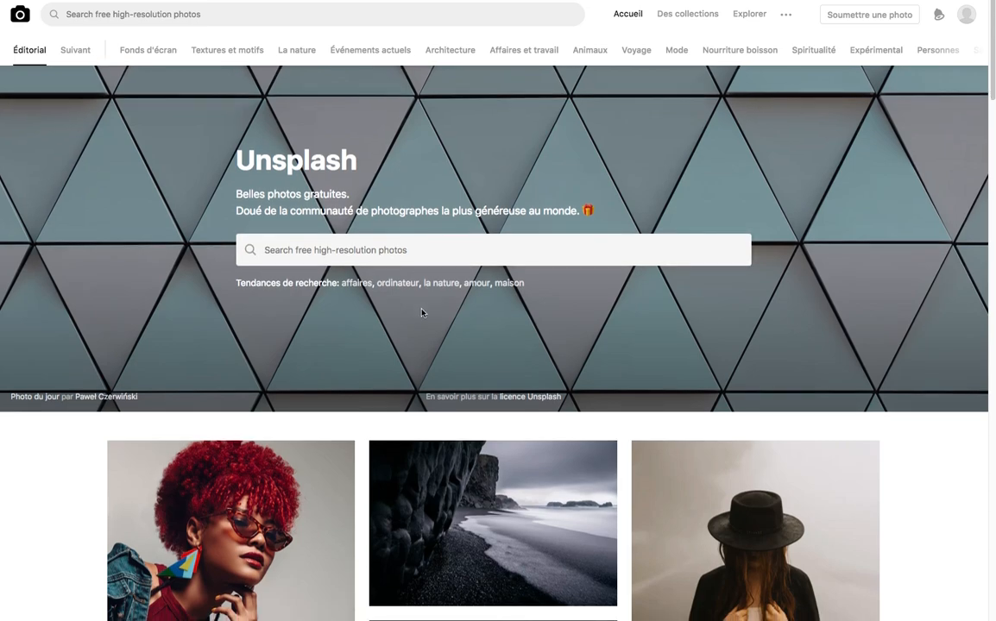
scroll(422, 313, "down", 10)
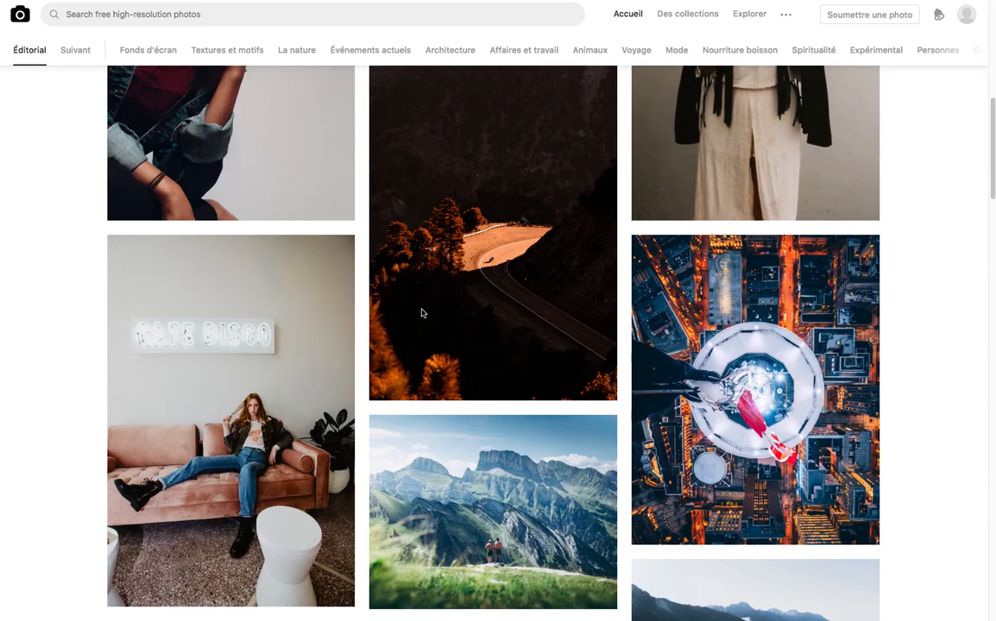
scroll(421, 309, "down", 10)
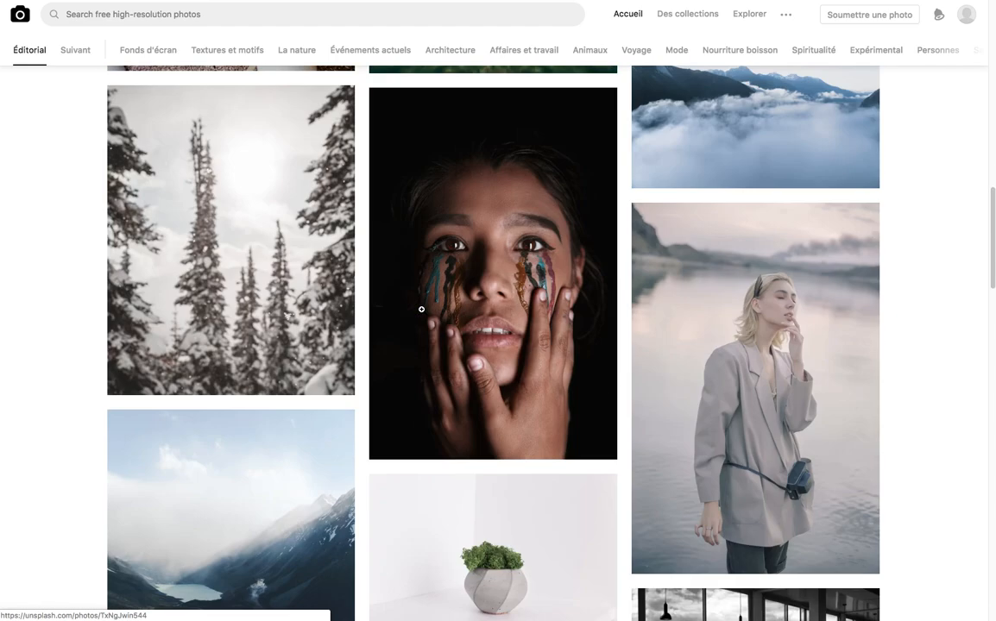
scroll(420, 308, "up", 20)
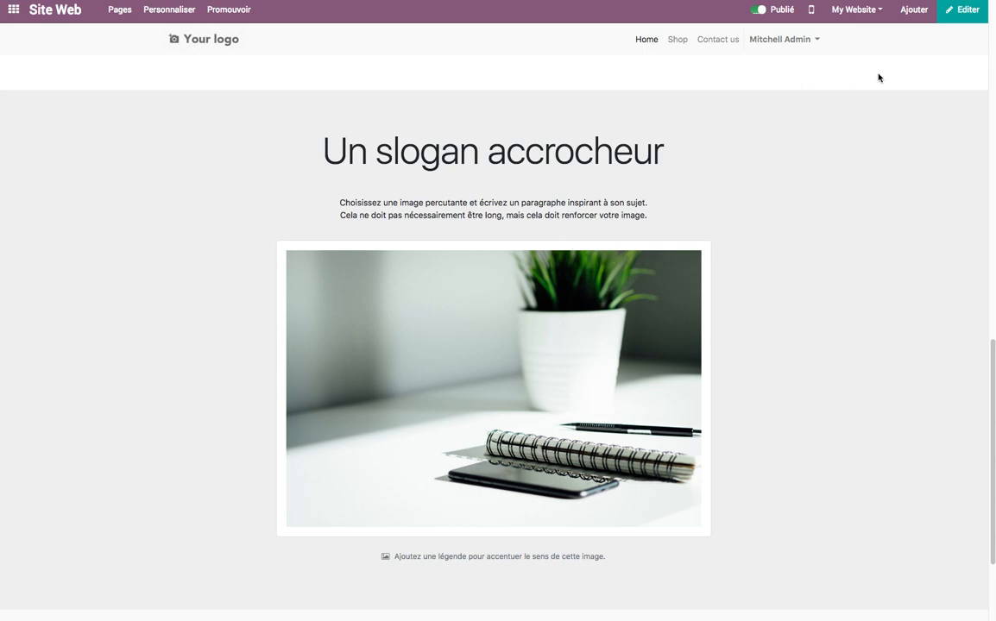
Step: Reopen the home page for editing and search Unsplash for "sun" to replace the plant and notebook picture under "Un slogan accrocheur"
left_click(954, 19)
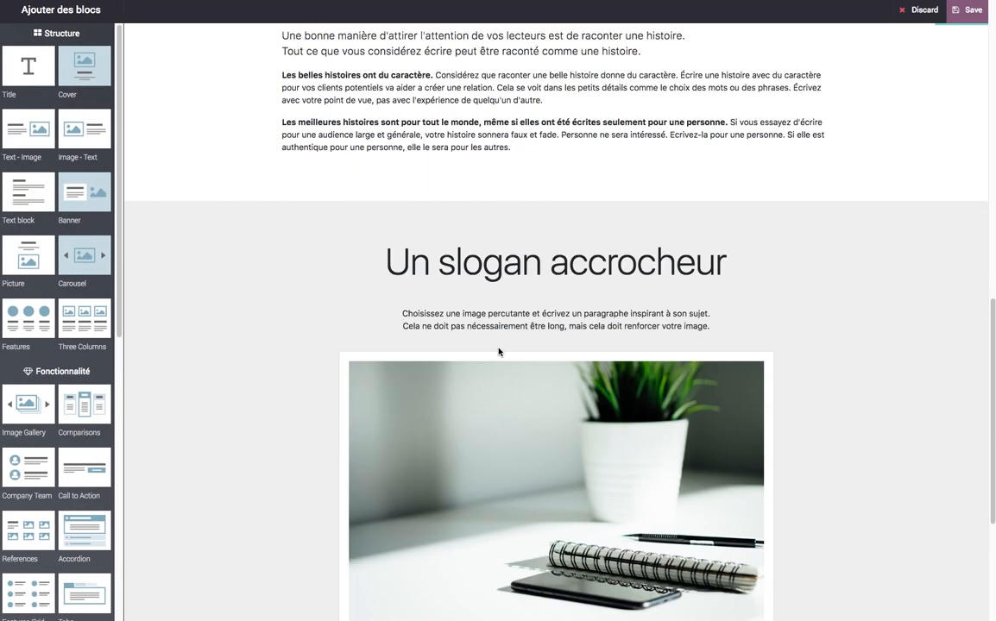
scroll(498, 352, "down", 5)
double_click(562, 189)
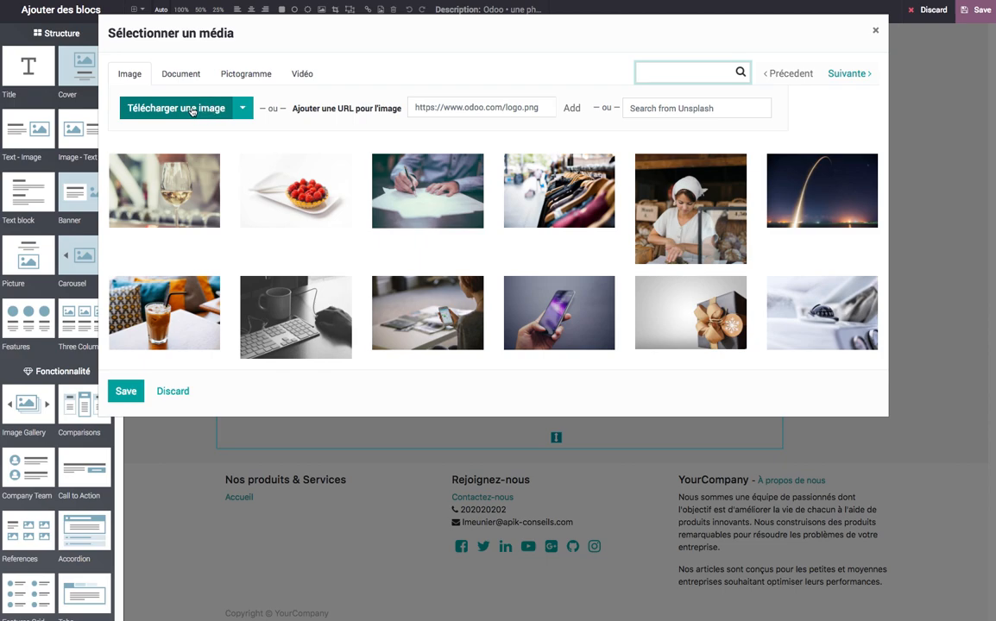
left_click(679, 108)
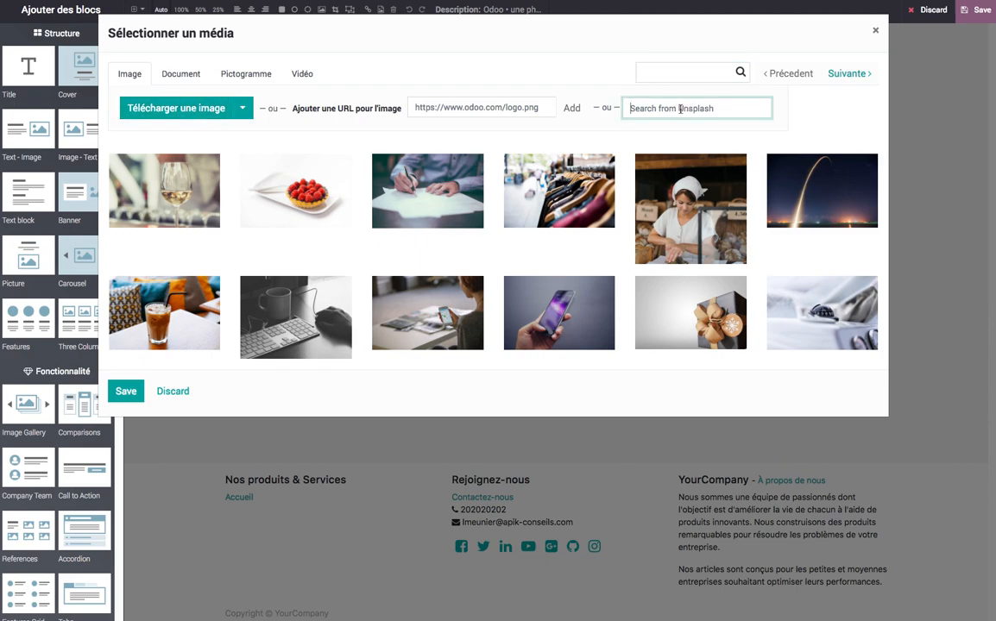
type("sun")
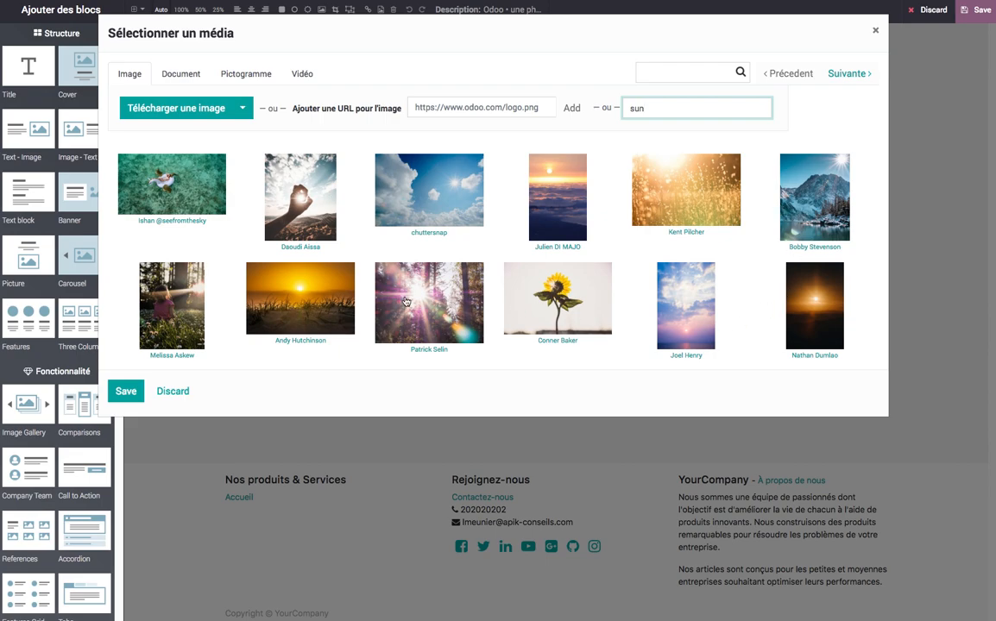
Step: Insert the beach sunset photo with driftwood from the second page of Unsplash results into the picture block
left_click(859, 77)
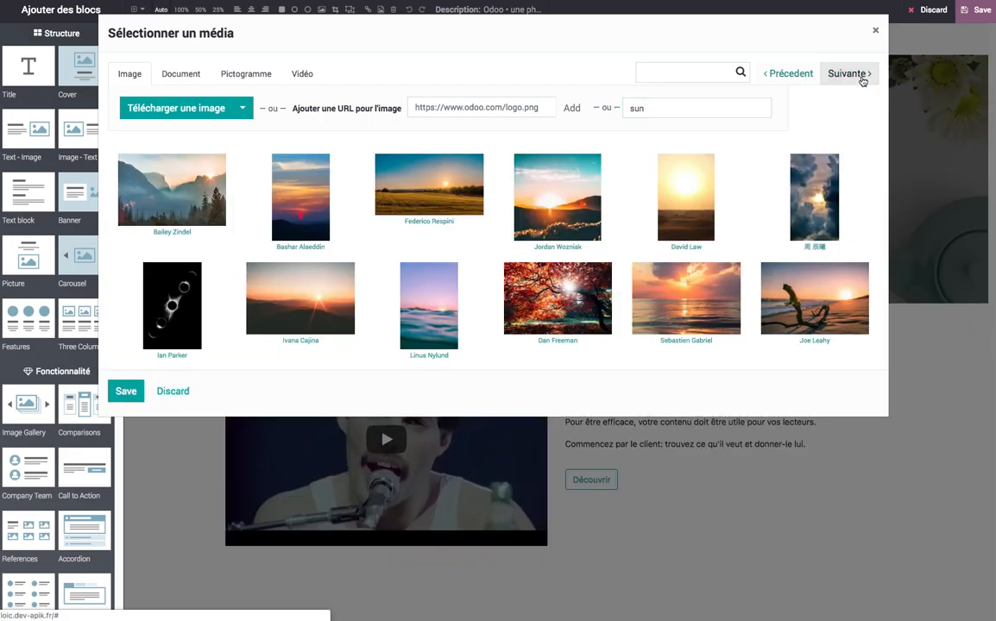
left_click(830, 316)
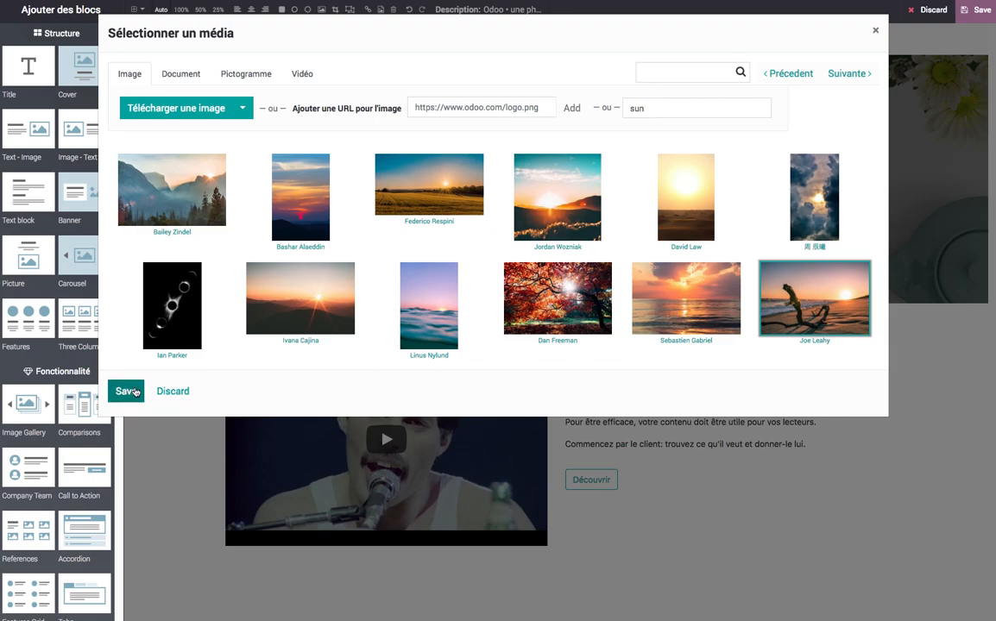
left_click(127, 391)
scroll(344, 383, "down", 15)
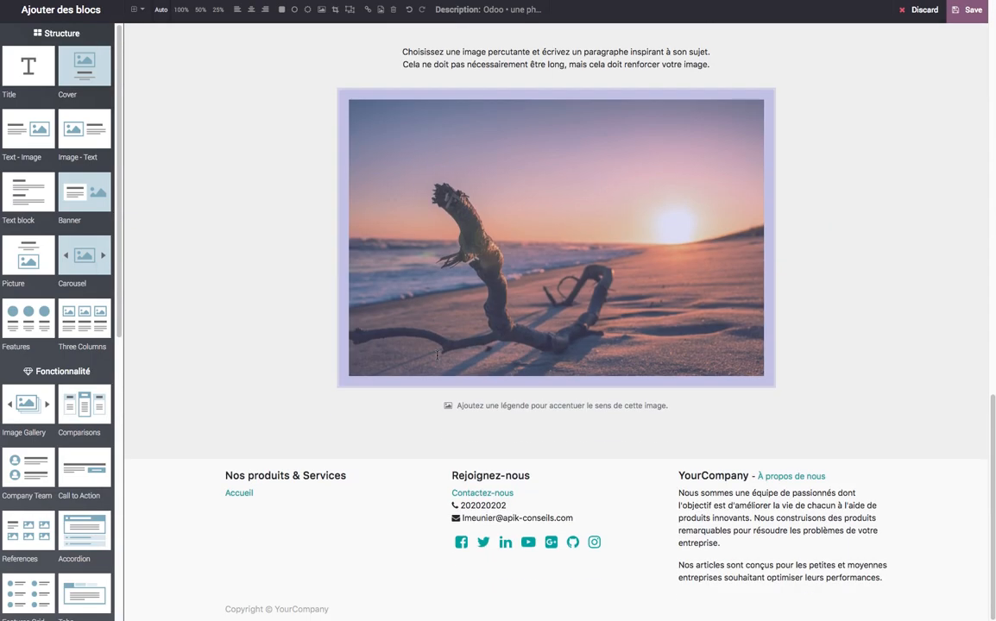
Step: Check the new picture, save the home page, and open the choices for adding new website content
left_click(234, 249)
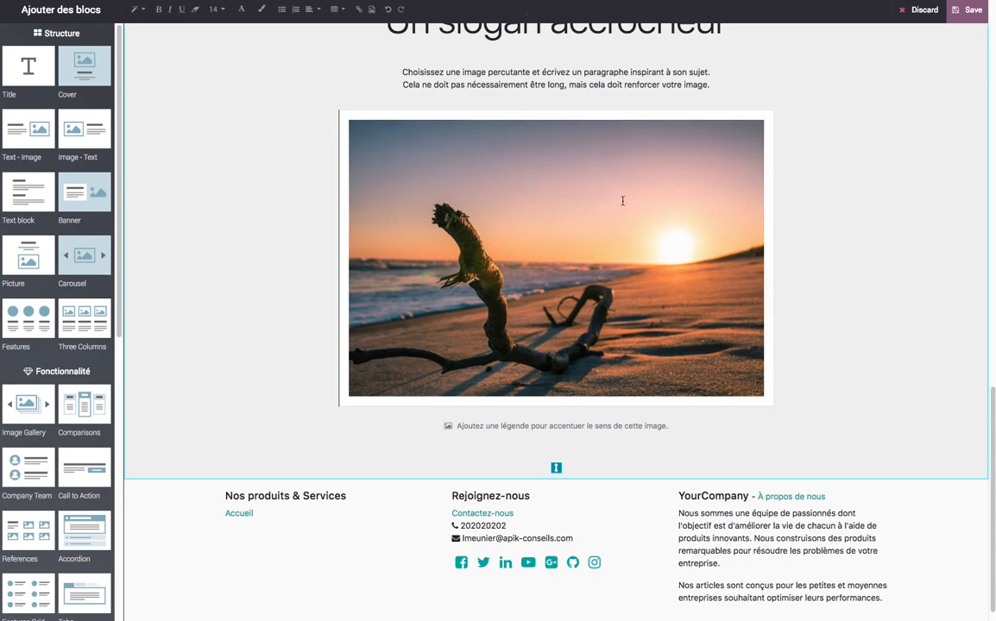
left_click(639, 233)
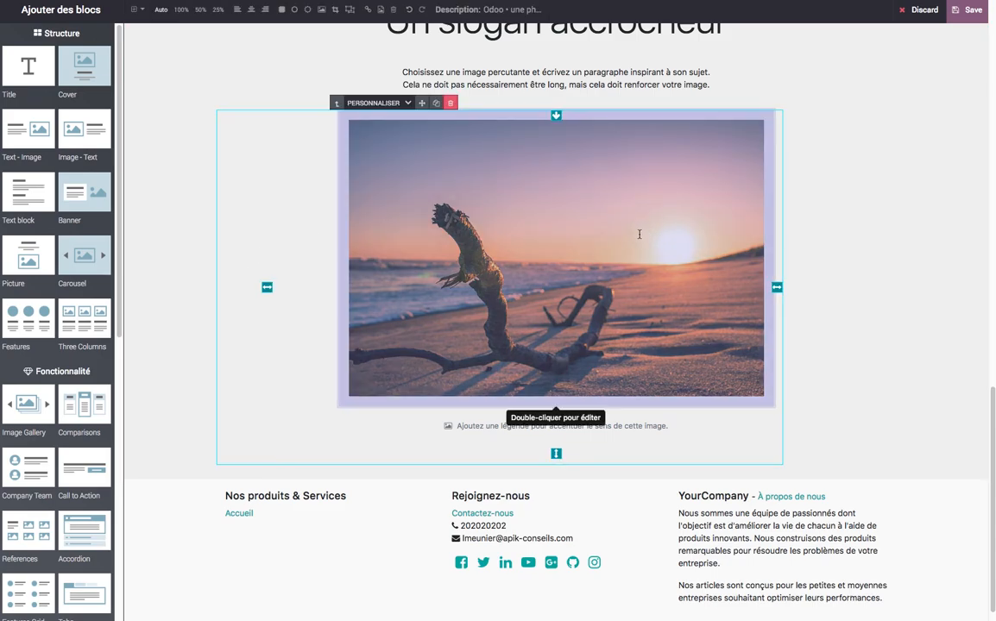
scroll(714, 244, "up", 15)
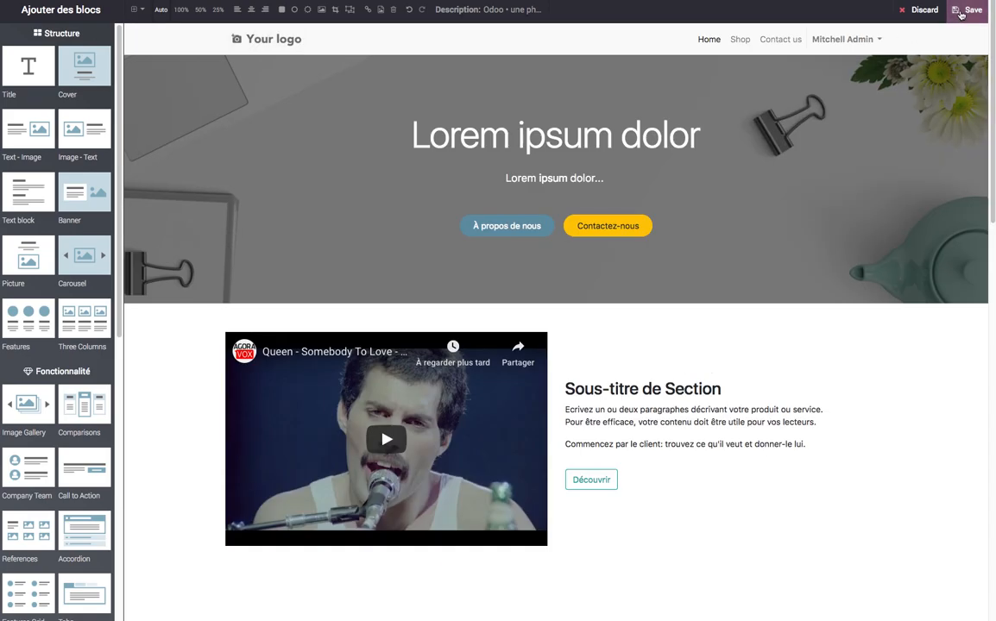
left_click(960, 12)
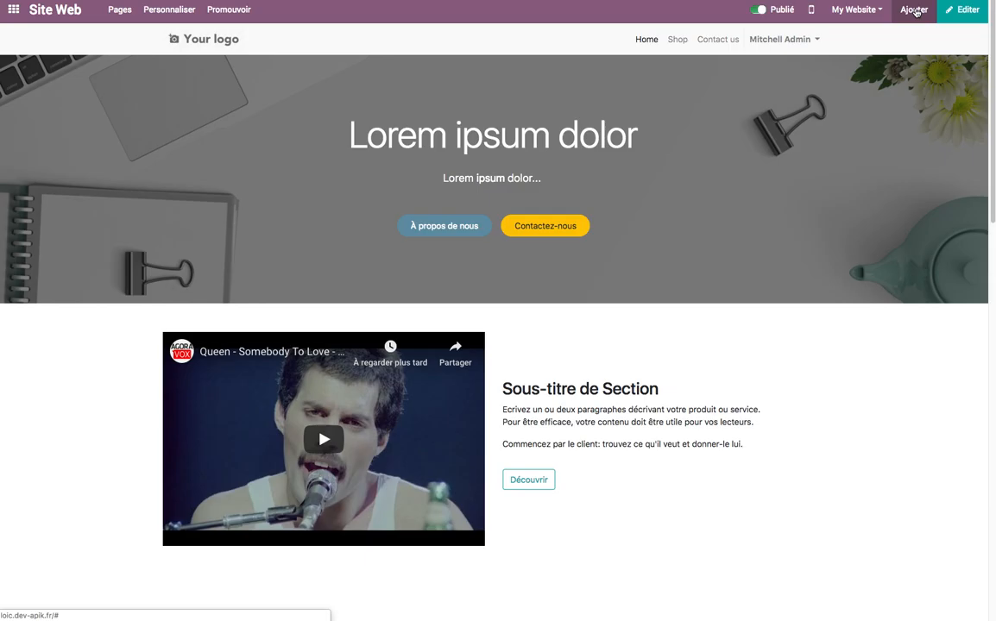
left_click(915, 11)
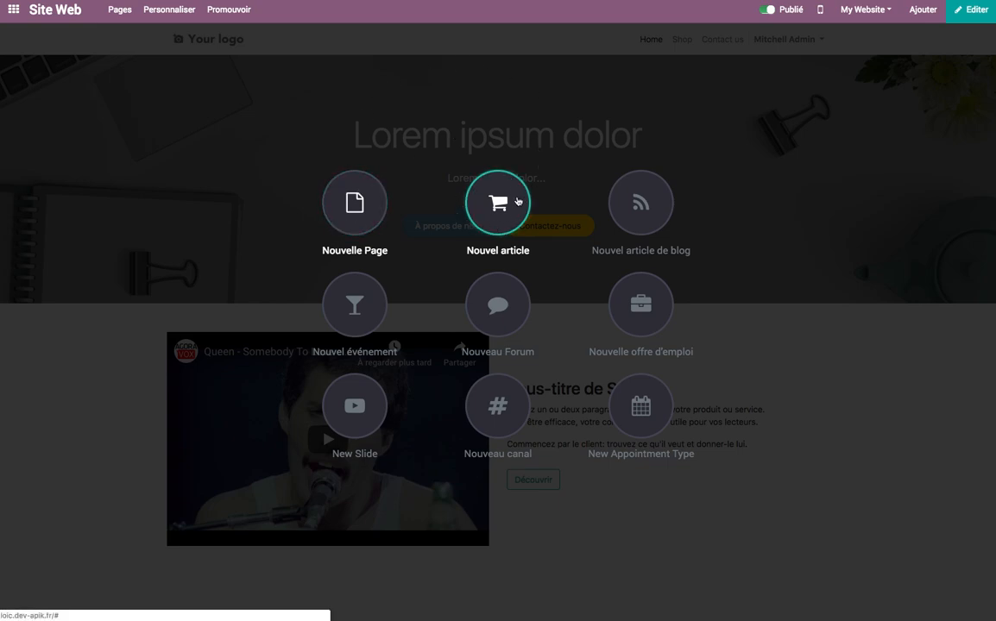
Step: Create a new page titled "Qui sommes-nous ?" that is included in the website menu
left_click(355, 205)
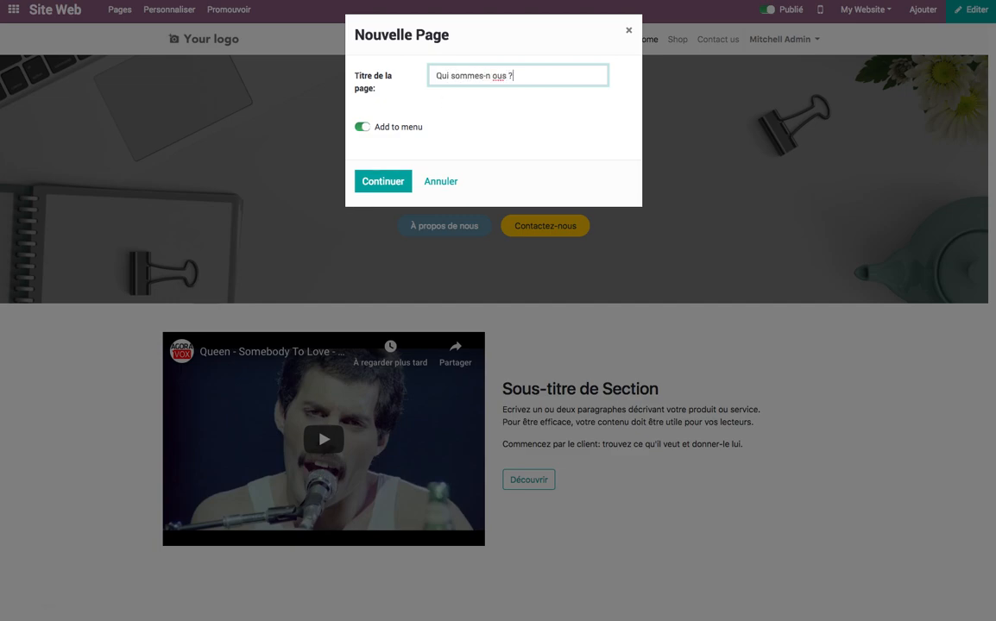
key("BackSpace")
left_click(363, 128)
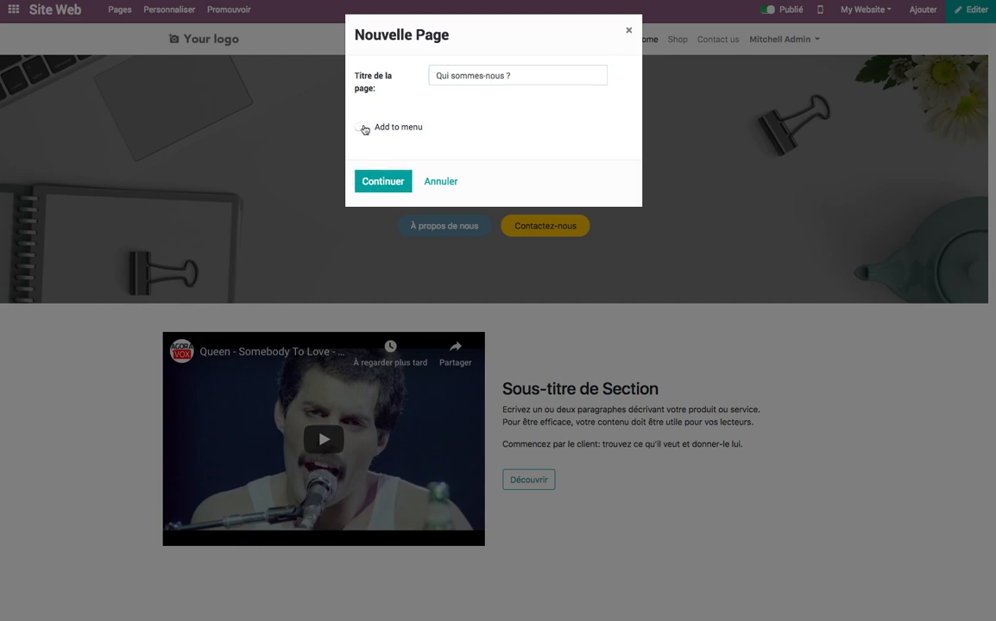
left_click(391, 182)
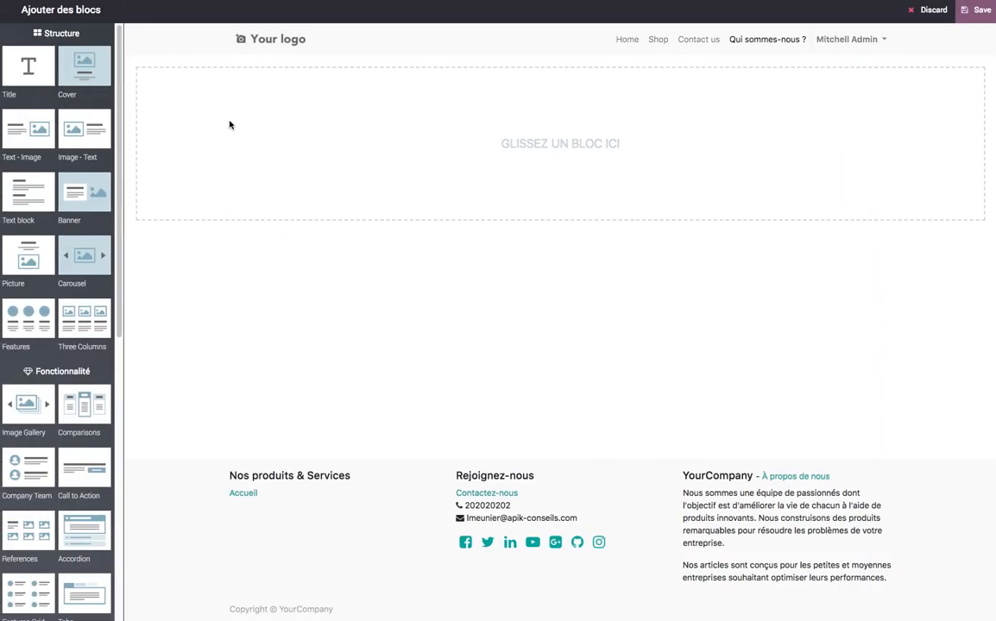
Step: Build the empty page with a Title block, a Text block below it, and a Company Team block underneath
left_click_drag(18, 71, 547, 89)
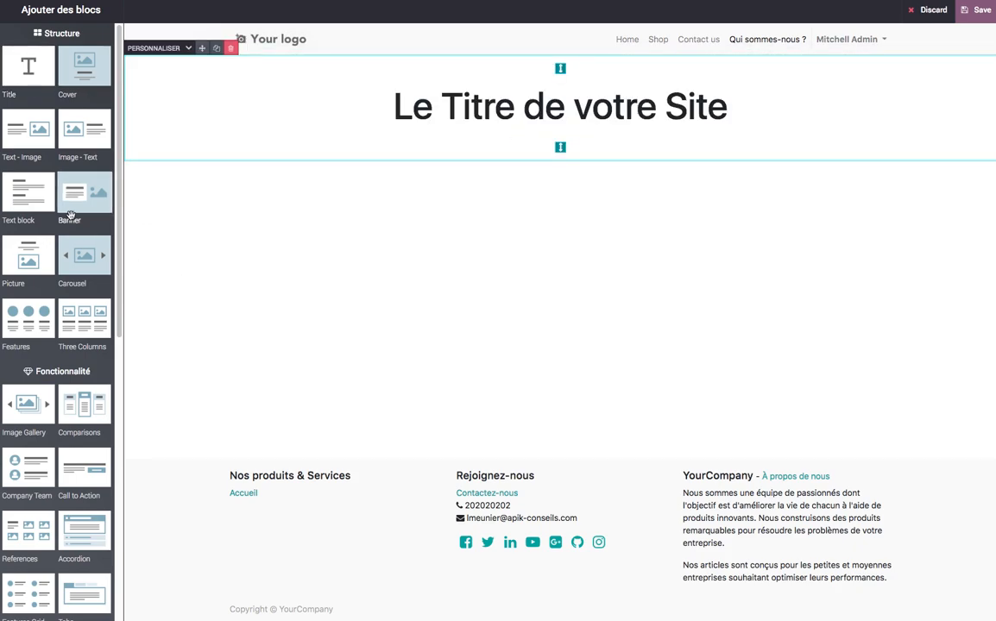
left_click_drag(28, 191, 462, 198)
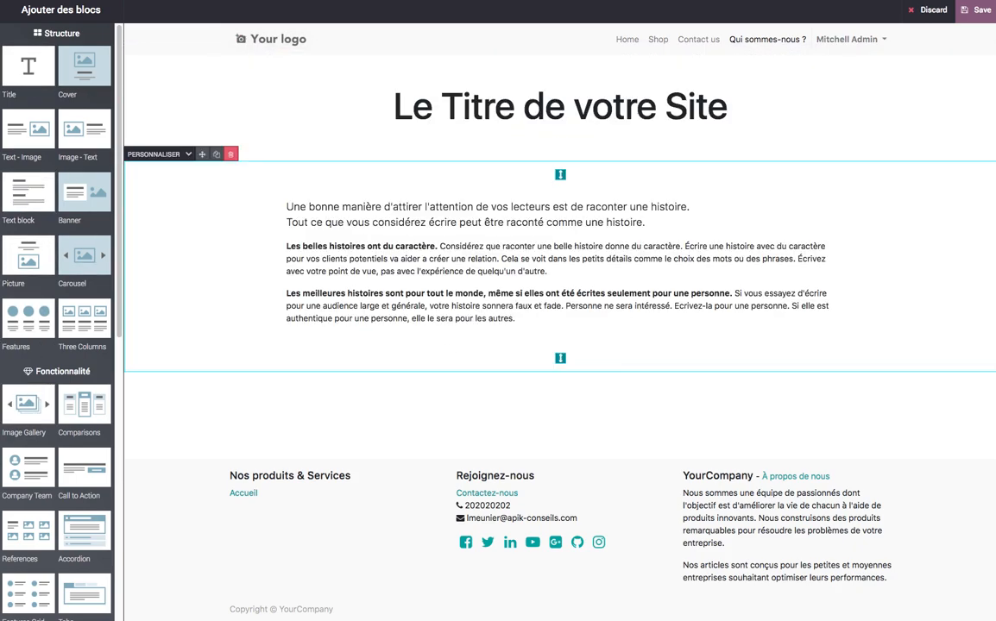
left_click_drag(30, 466, 573, 353)
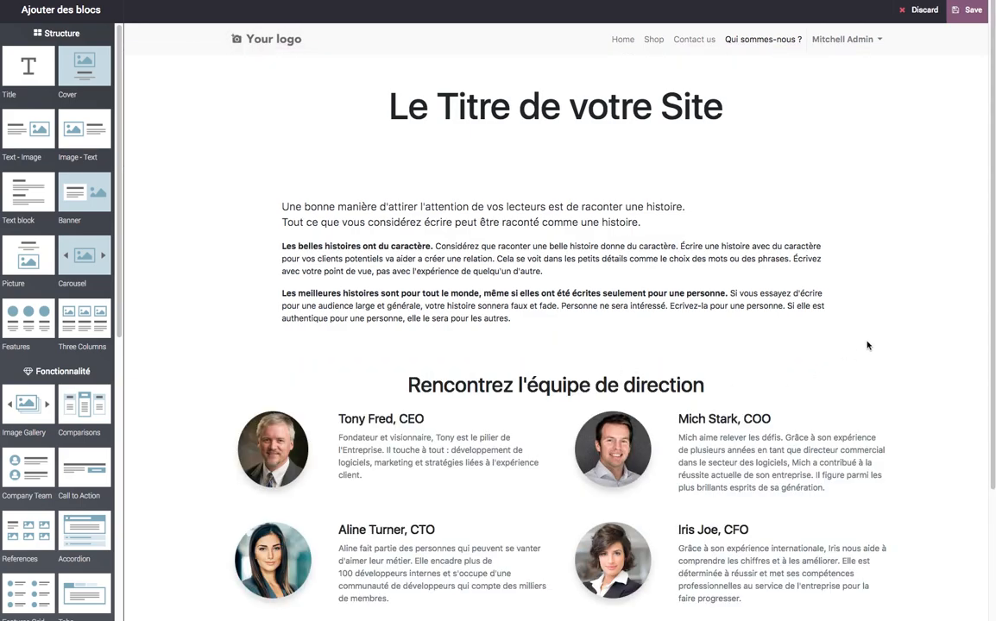
Step: Replace the page heading with "Qui sommes-nous ?" and save the page
triple_click(585, 135)
type("Qui sommes")
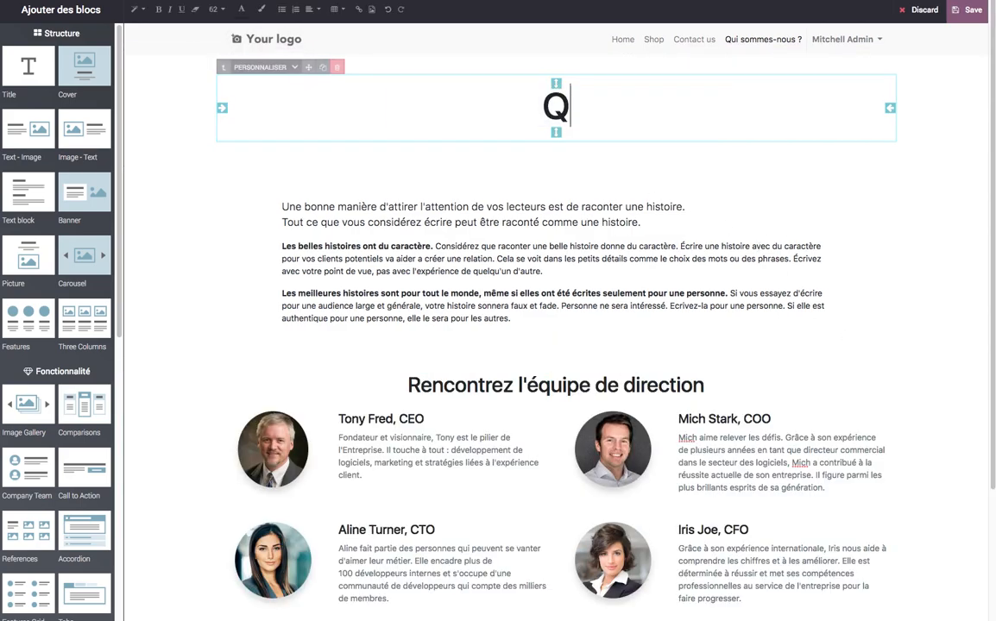
key("BackSpace")
type("-nous ?")
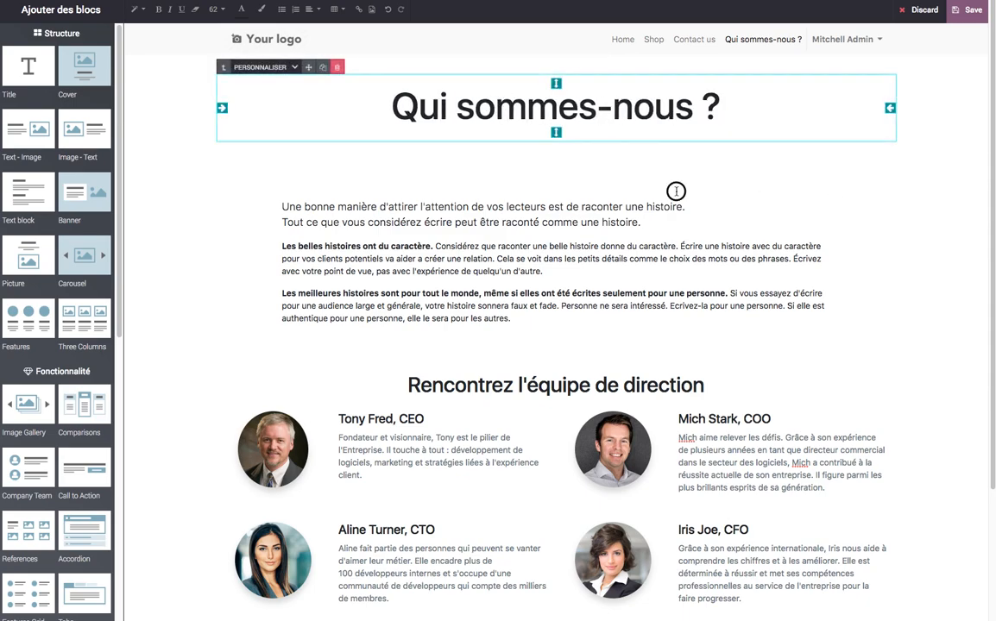
left_click(613, 185)
left_click(973, 11)
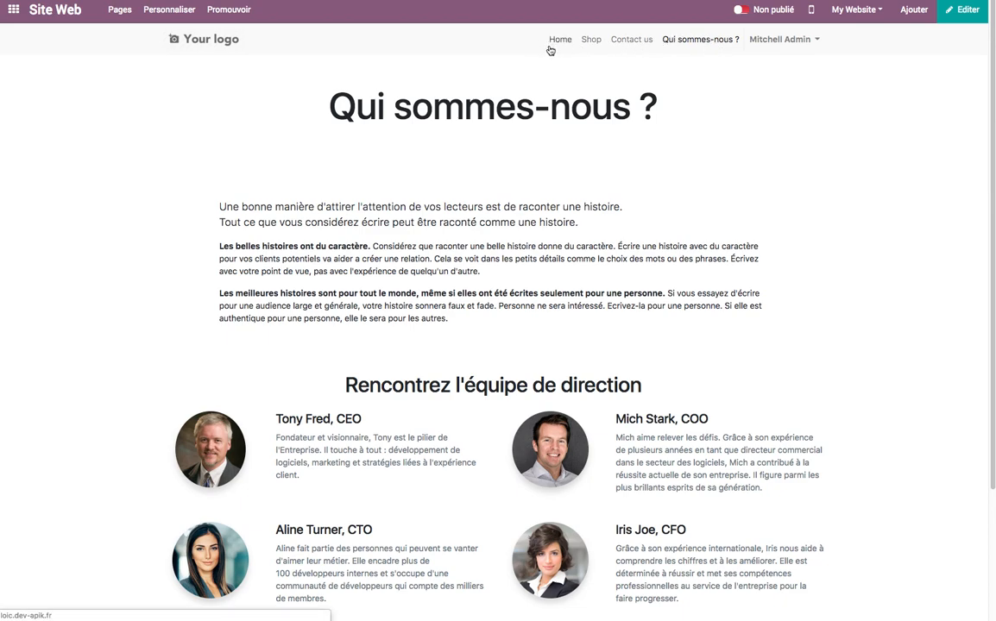
Step: Reorder the website menu so "Qui sommes-nous ?" comes directly after Home, and save the menu
left_click(130, 12)
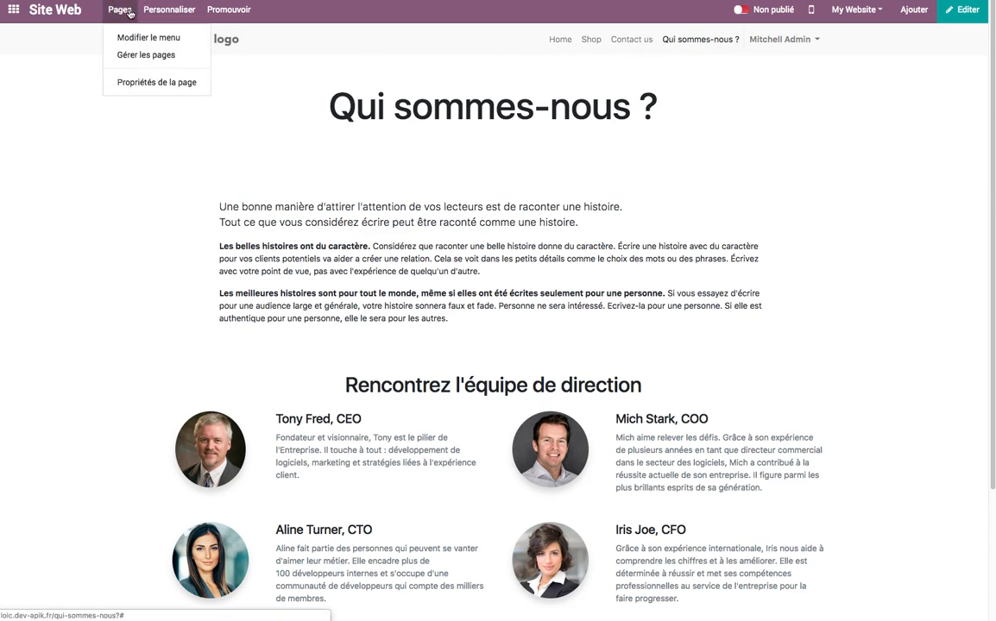
left_click(128, 38)
left_click_drag(369, 143, 360, 95)
left_click(372, 225)
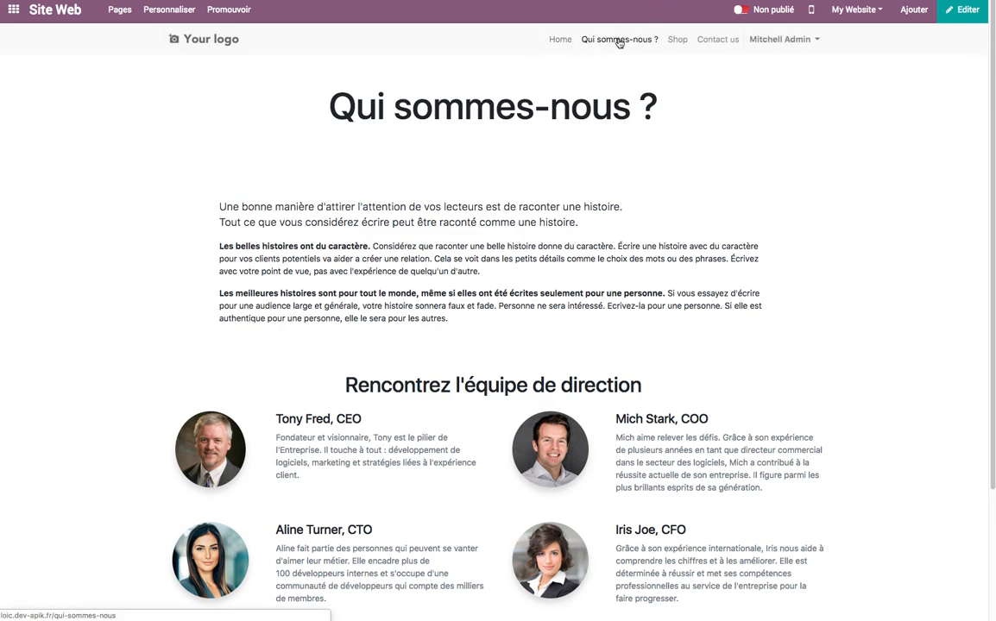
Step: Look through the shop's products and filters, open the Customizable Desk, and add it to the wish list
left_click(677, 41)
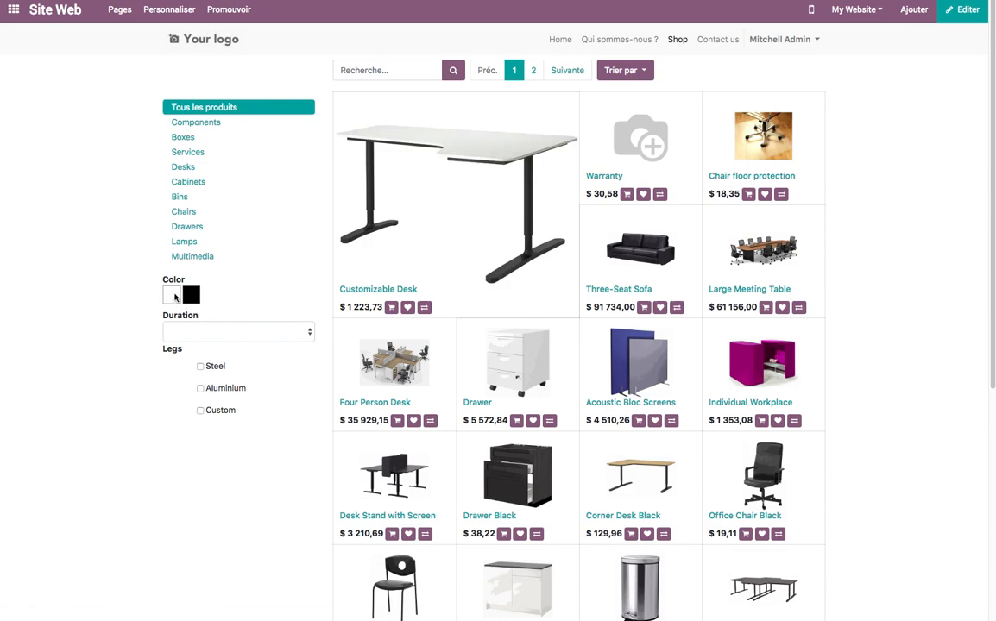
left_click(199, 388)
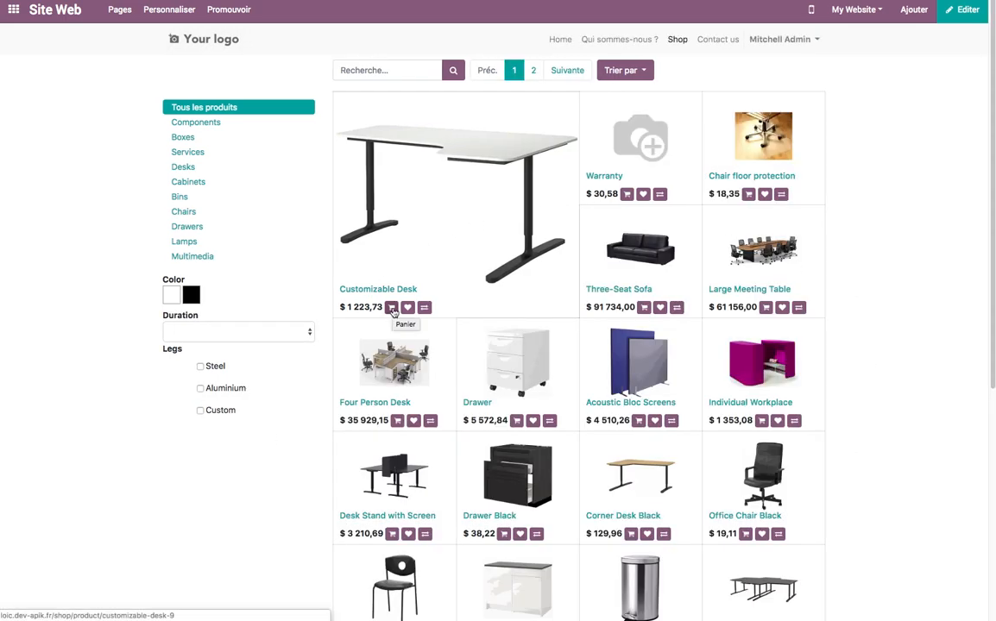
left_click(352, 274)
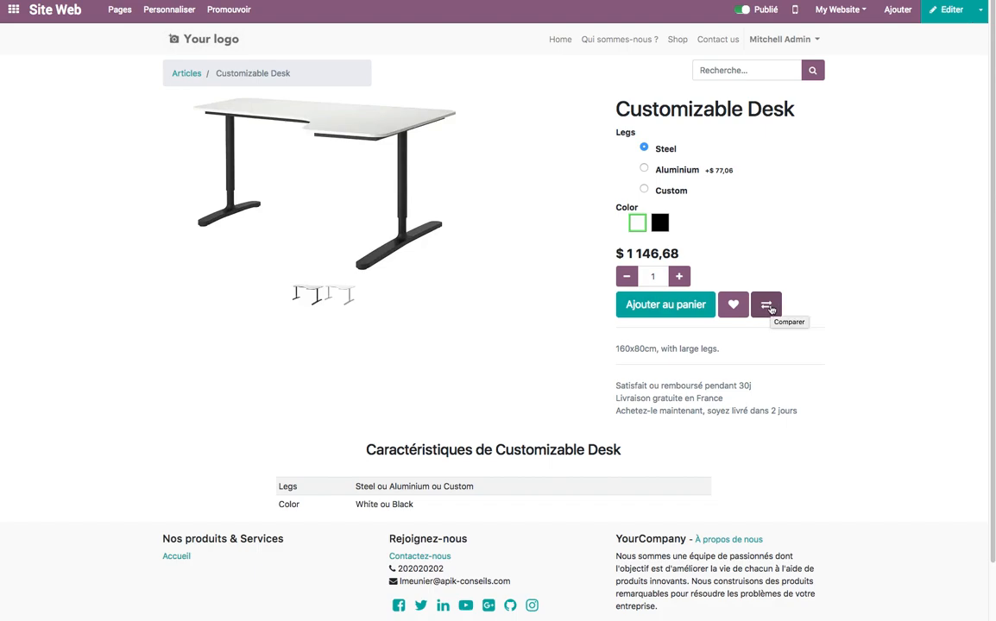
left_click(732, 305)
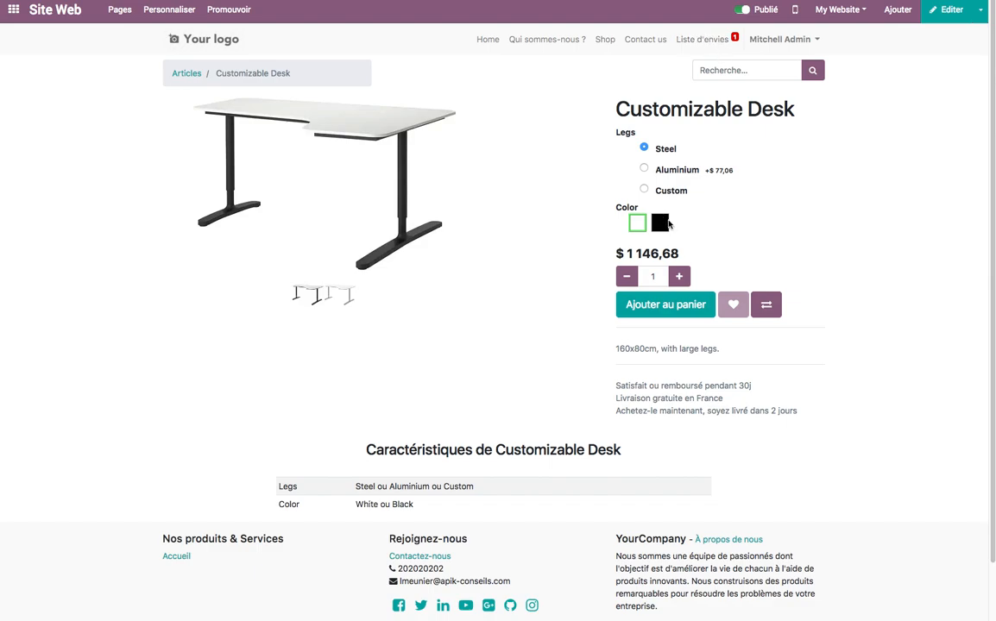
Step: Return to the product list and compare Acoustic Bloc Screens, Drawer Black and Office Chair Black
left_click(185, 74)
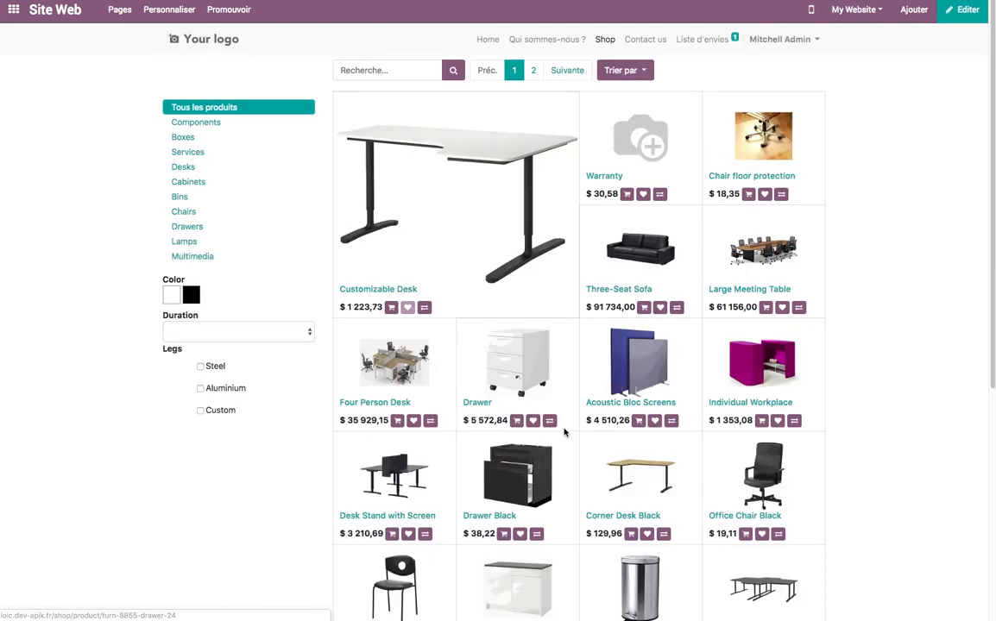
left_click(671, 420)
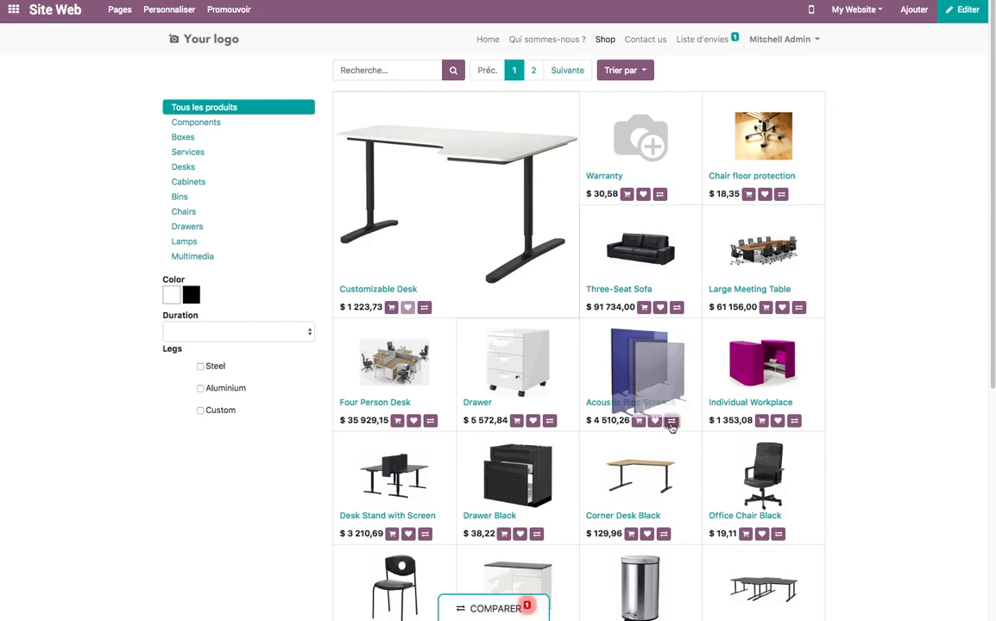
left_click(535, 533)
left_click(778, 533)
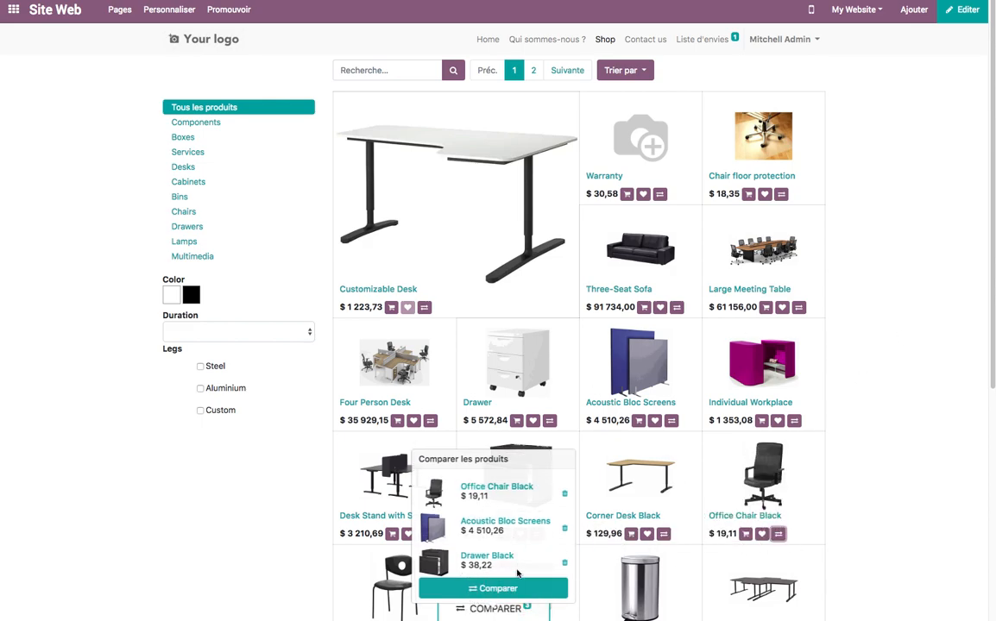
left_click(529, 588)
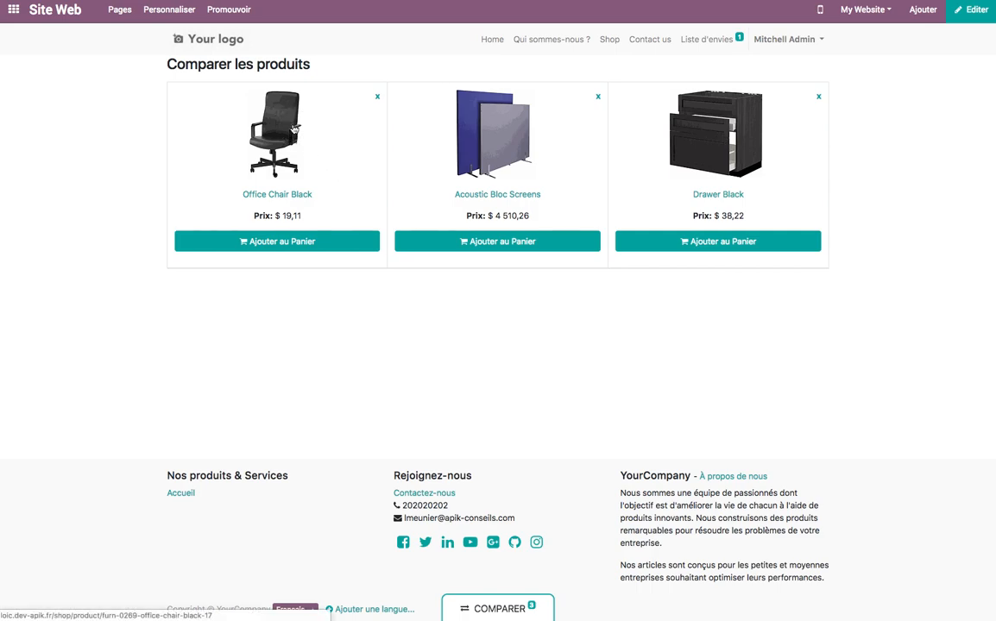
Step: Edit the Office Chair Black product page, adding a Banner block and a Text - Image block below the product, and save it
left_click(276, 163)
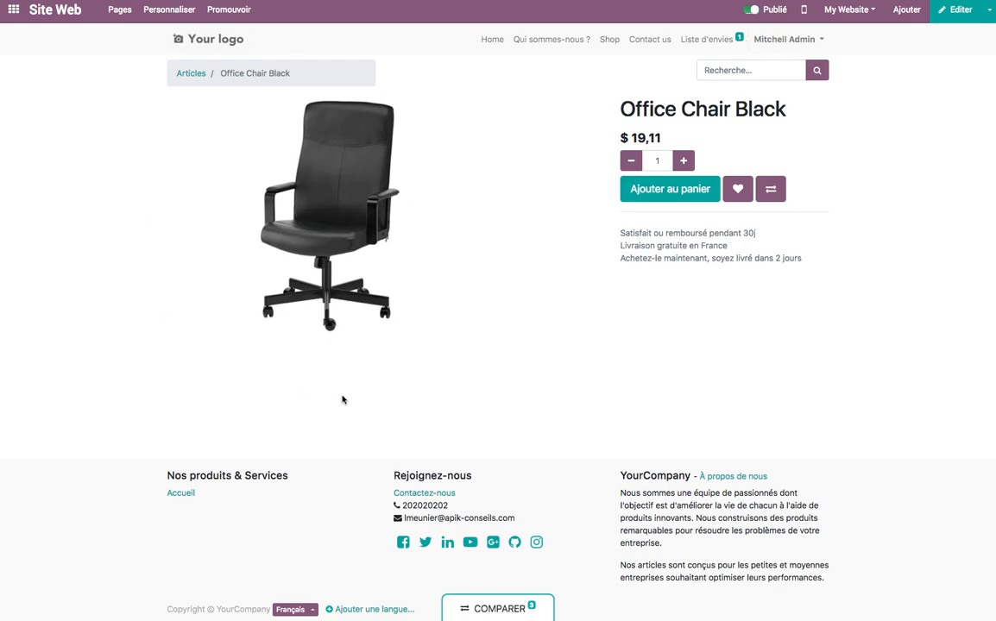
left_click(958, 10)
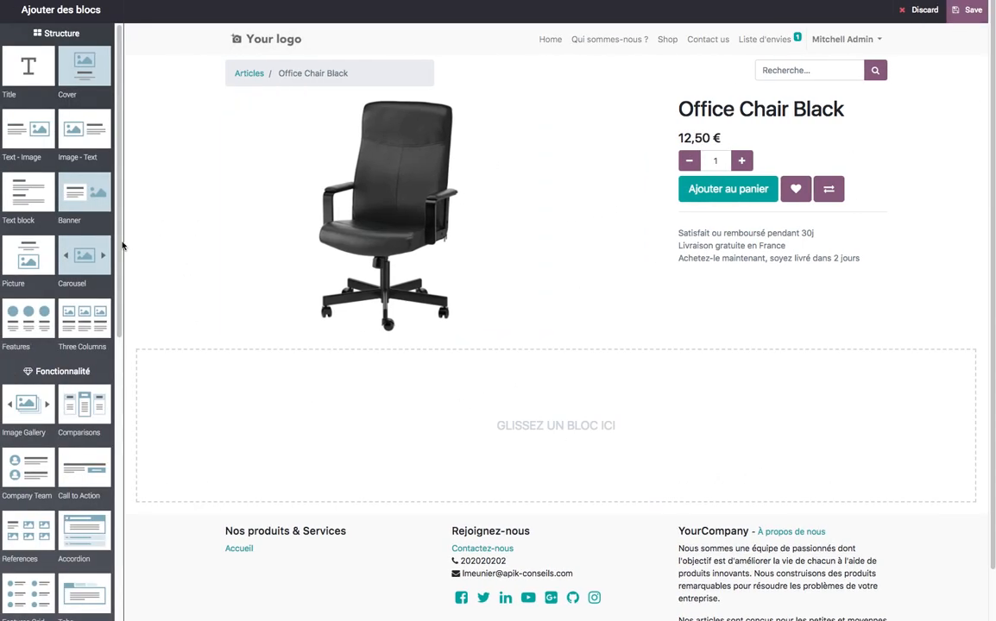
left_click_drag(84, 194, 328, 345)
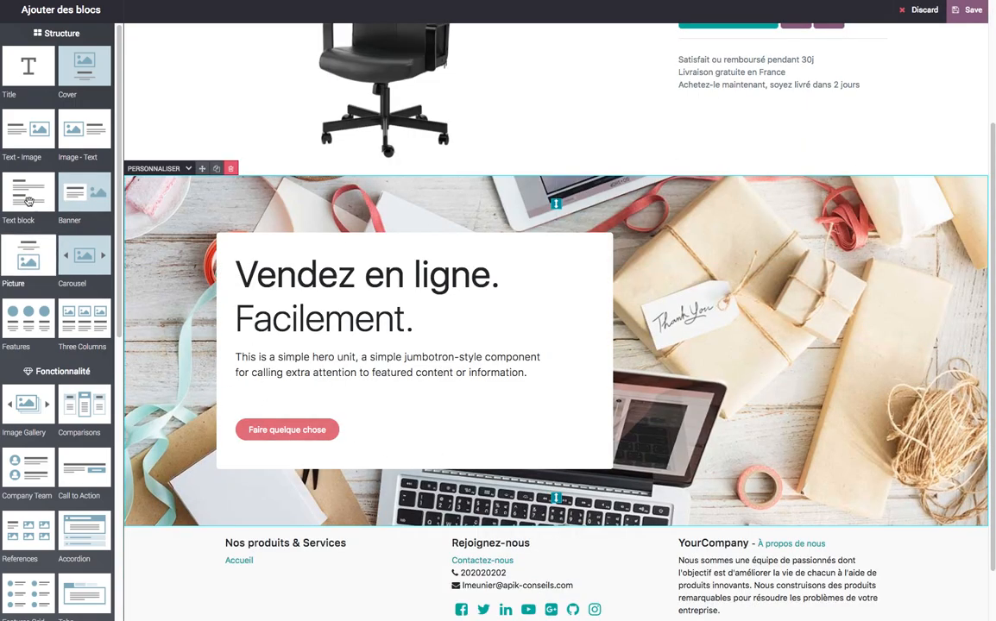
left_click_drag(30, 143, 584, 507)
scroll(588, 531, "up", 5)
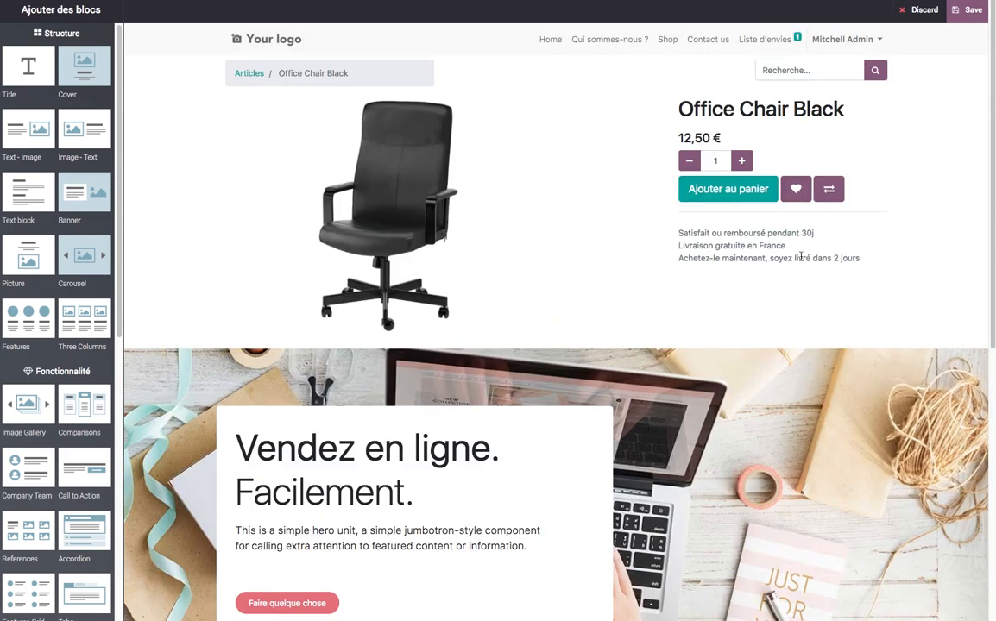
left_click(968, 10)
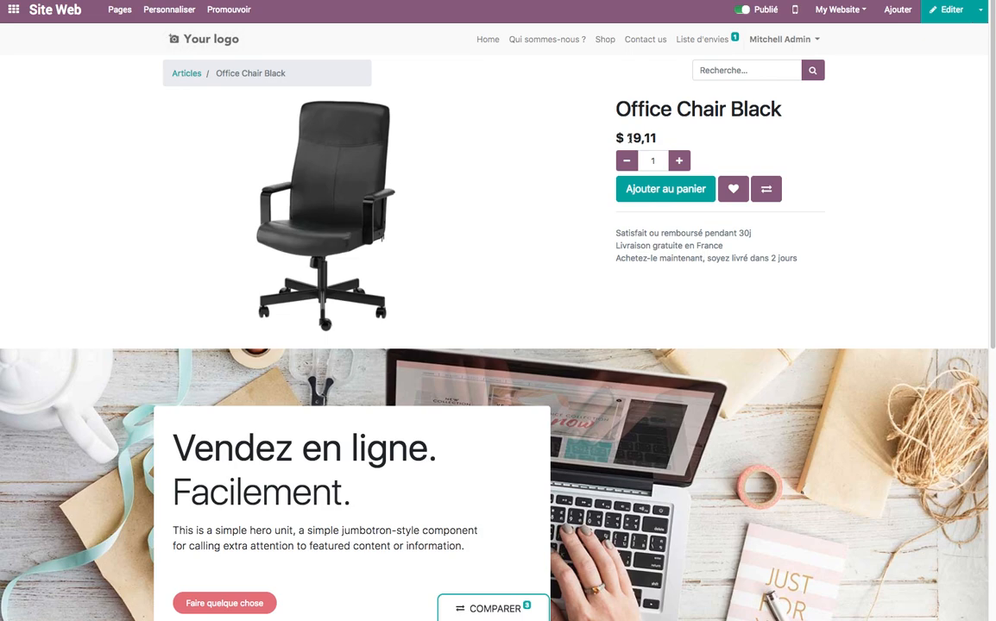
Step: Add one Office Chair Black to the cart, show the promo code field, and check out with payment by bank transfer
scroll(486, 289, "down", 3)
scroll(487, 289, "up", 3)
left_click(688, 195)
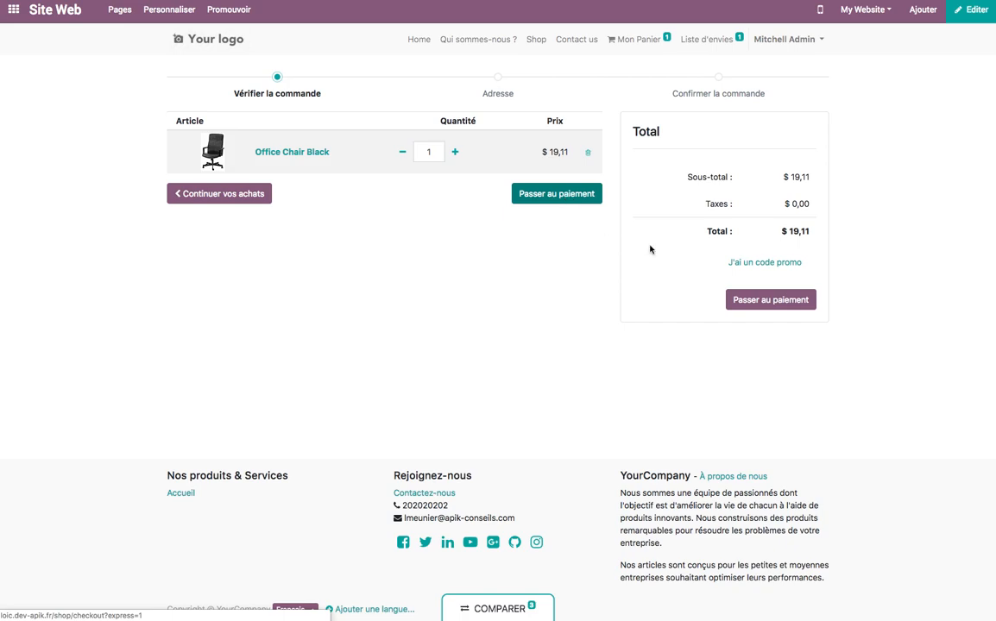
left_click(757, 262)
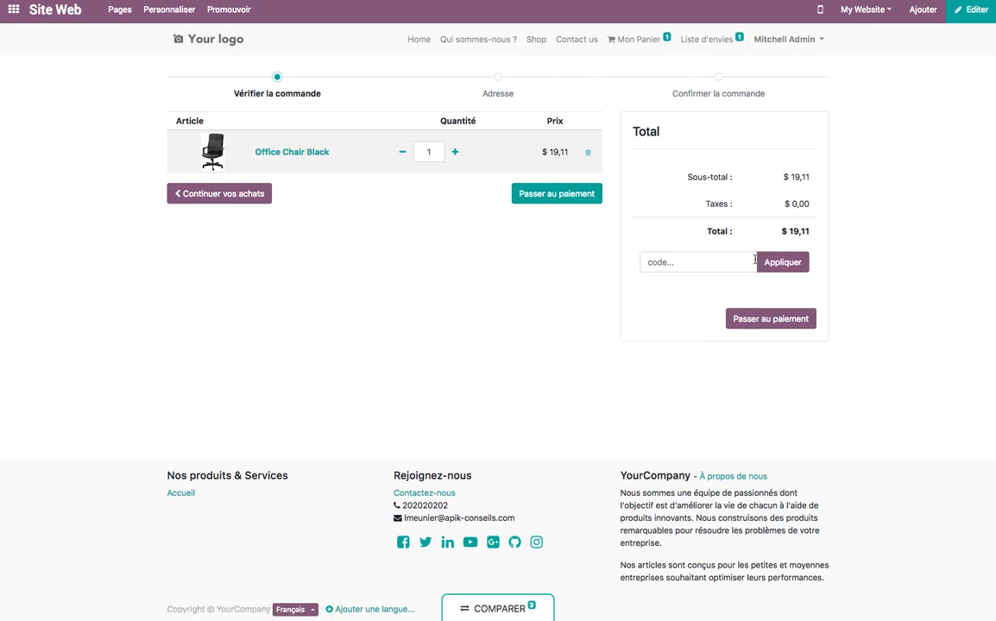
left_click(557, 193)
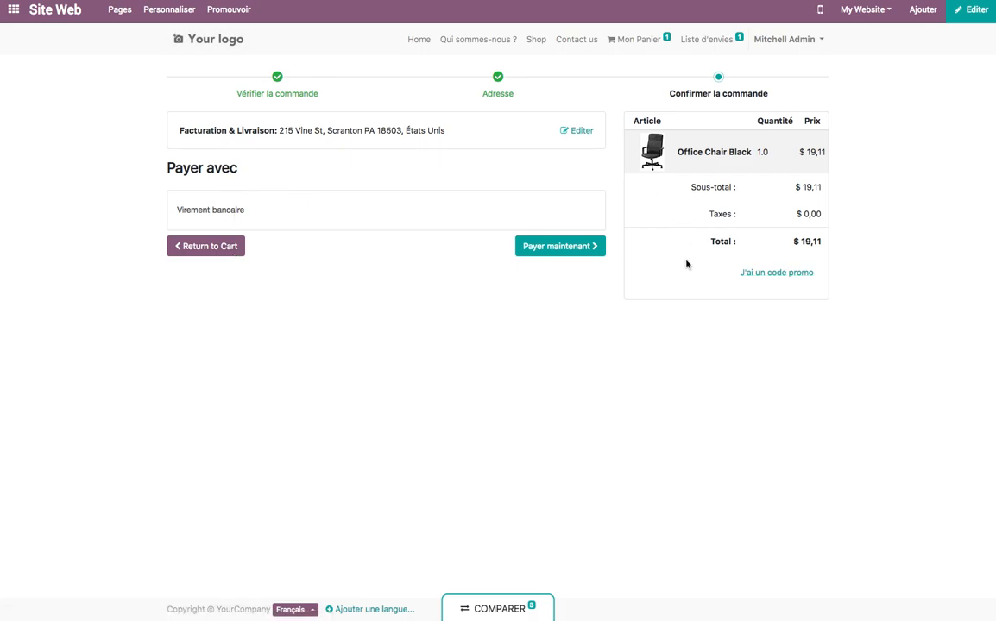
left_click(554, 249)
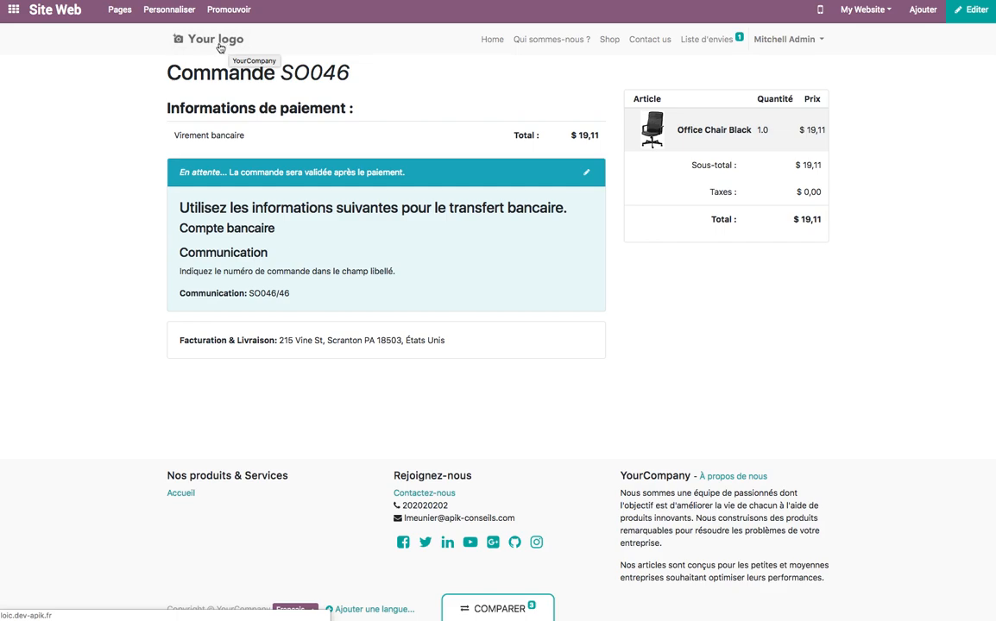
Step: Reopen the home page for editing, replace the first paragraph under "Sous-titre de Section" with "Lorem ipsum", and move that column left of the video
left_click(485, 43)
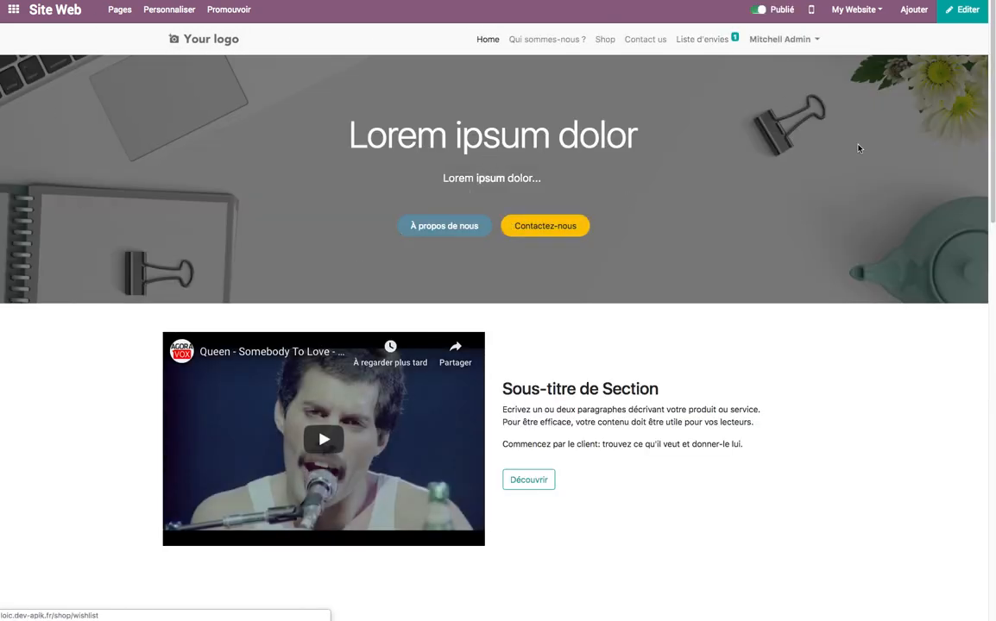
left_click(968, 9)
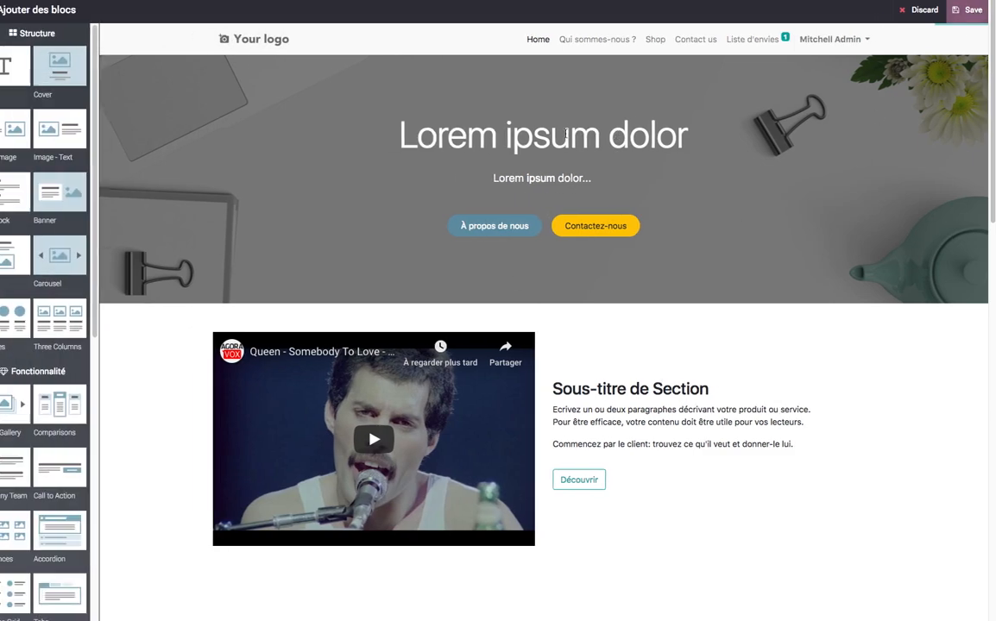
left_click(554, 140)
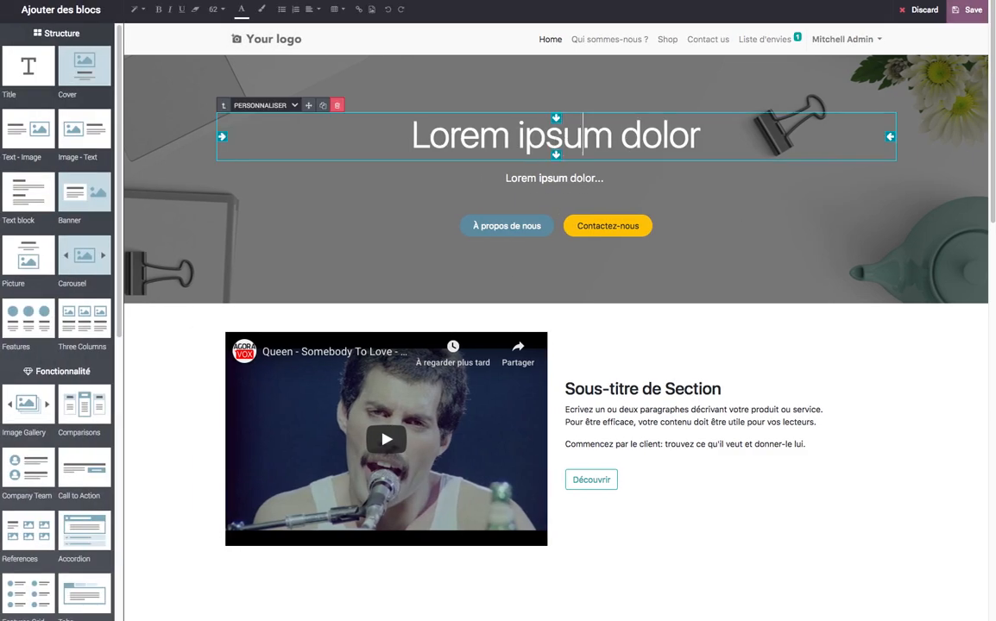
left_click(631, 176)
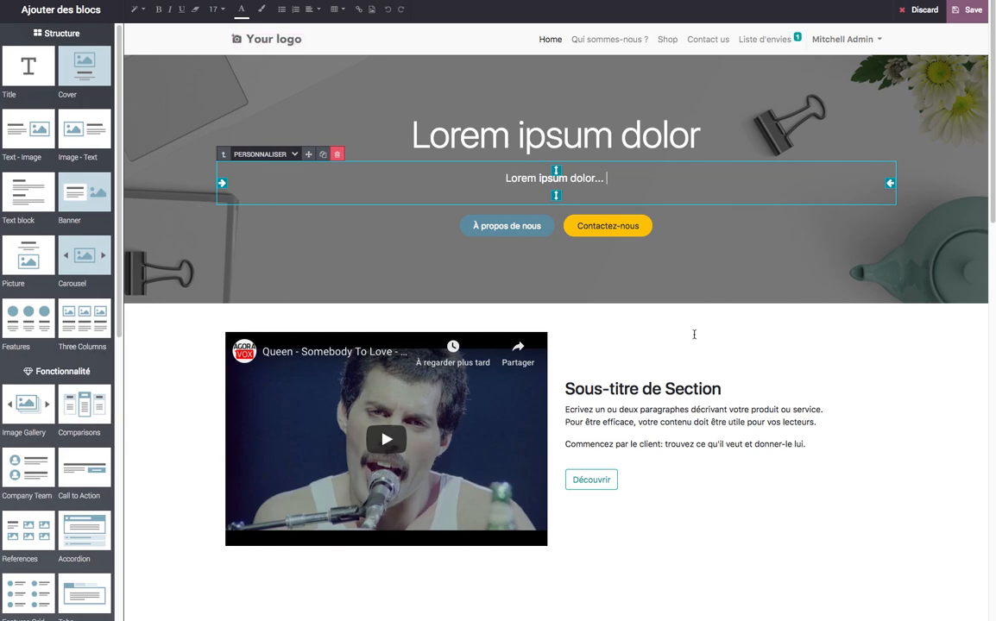
triple_click(773, 426)
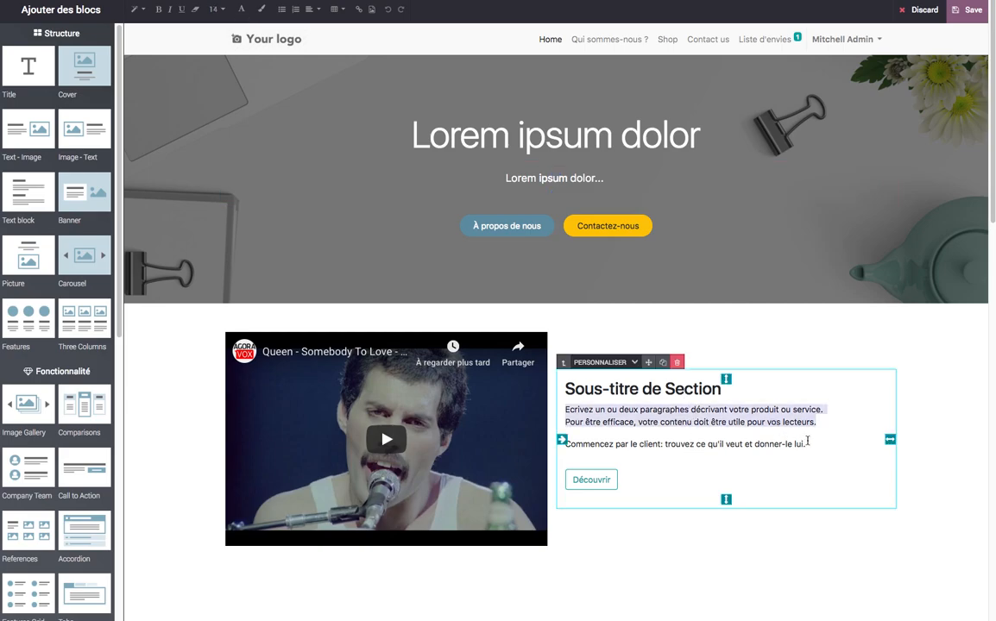
type("Lorem ipsum")
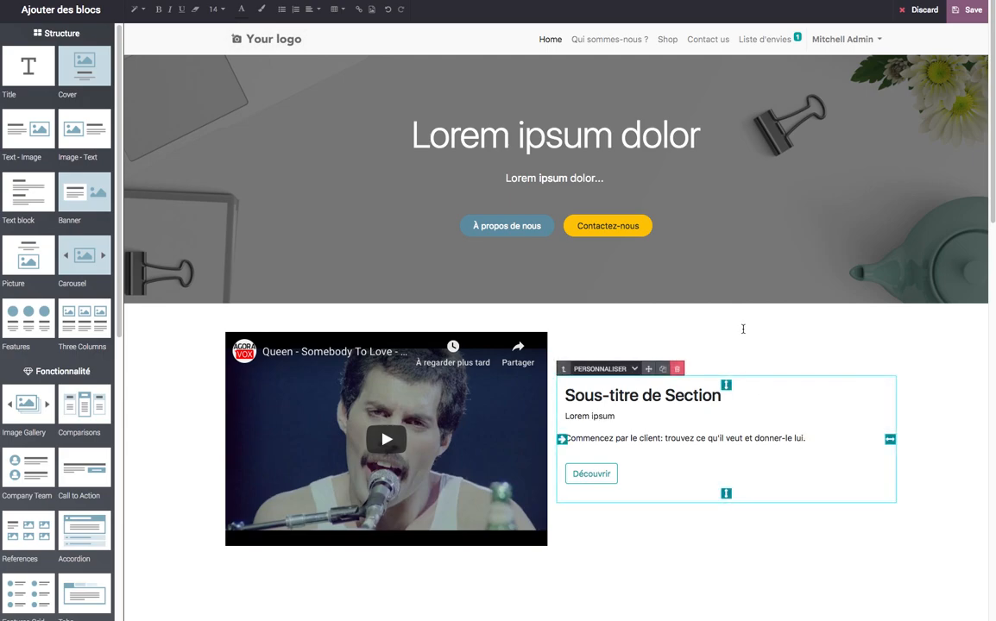
left_click_drag(648, 369, 216, 393)
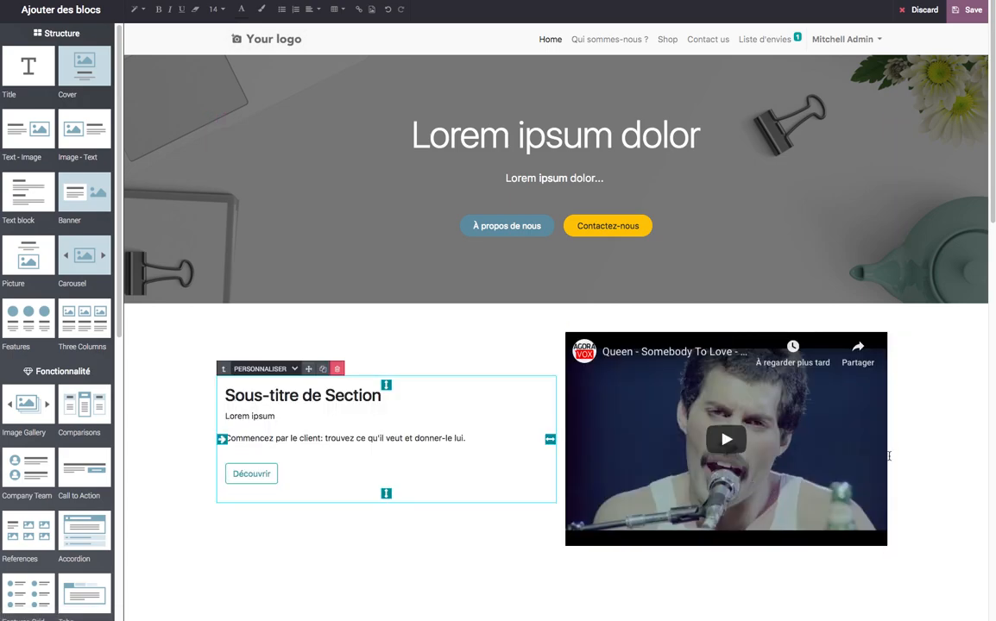
Step: Move the story text block from below the four-feature row to directly under the home page's cover banner
scroll(368, 410, "down", 1)
scroll(259, 379, "down", 3)
scroll(233, 326, "down", 6)
left_click(234, 304)
scroll(191, 215, "up", 2)
left_click(231, 154)
left_click(197, 183)
left_click_drag(202, 107, 256, 166)
scroll(257, 198, "up", 10)
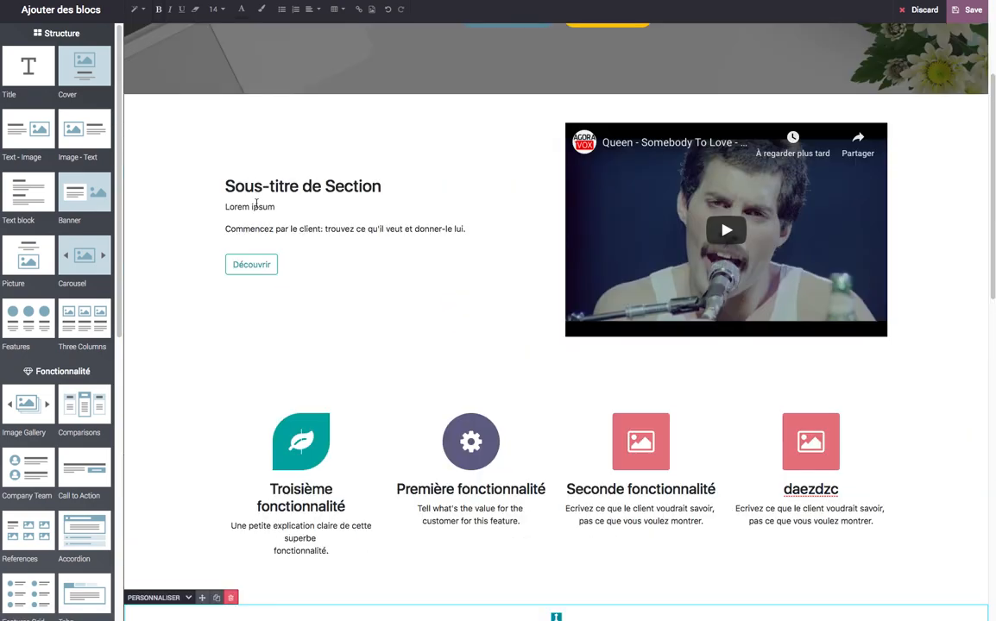
left_click_drag(202, 597, 241, 98)
triple_click(654, 198)
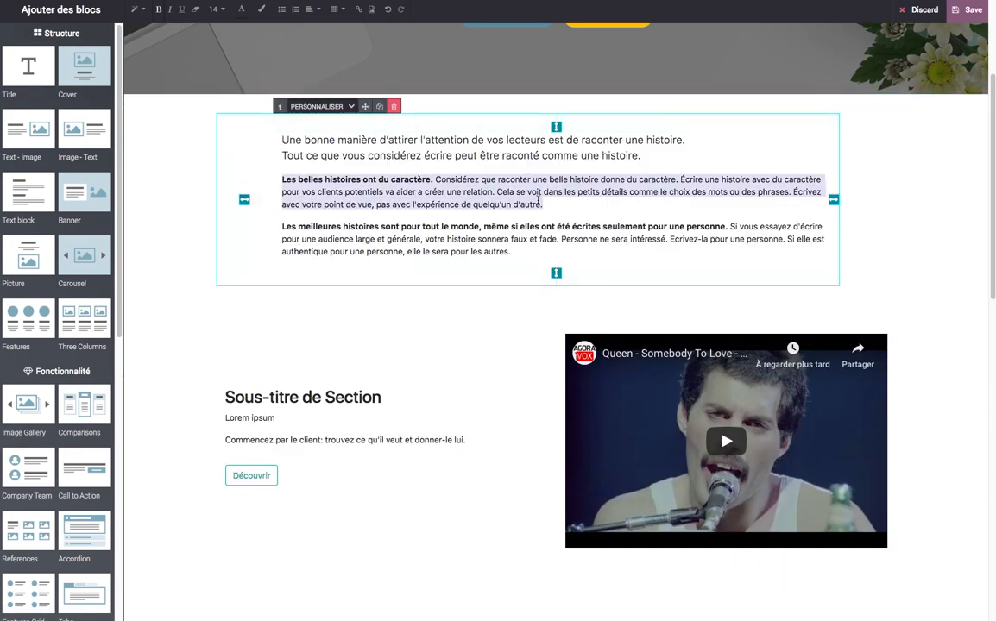
Step: Insert a Features Grid block between the four-feature row and the "Un slogan accrocheur" section
scroll(553, 283, "up", 3)
scroll(553, 285, "down", 10)
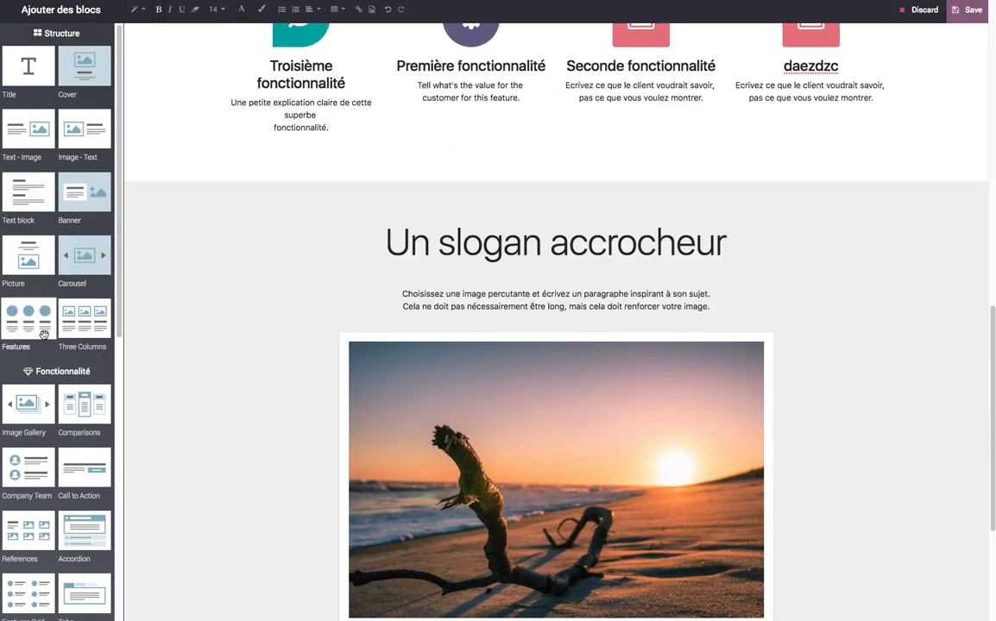
scroll(44, 334, "down", 4)
left_click_drag(34, 310, 406, 168)
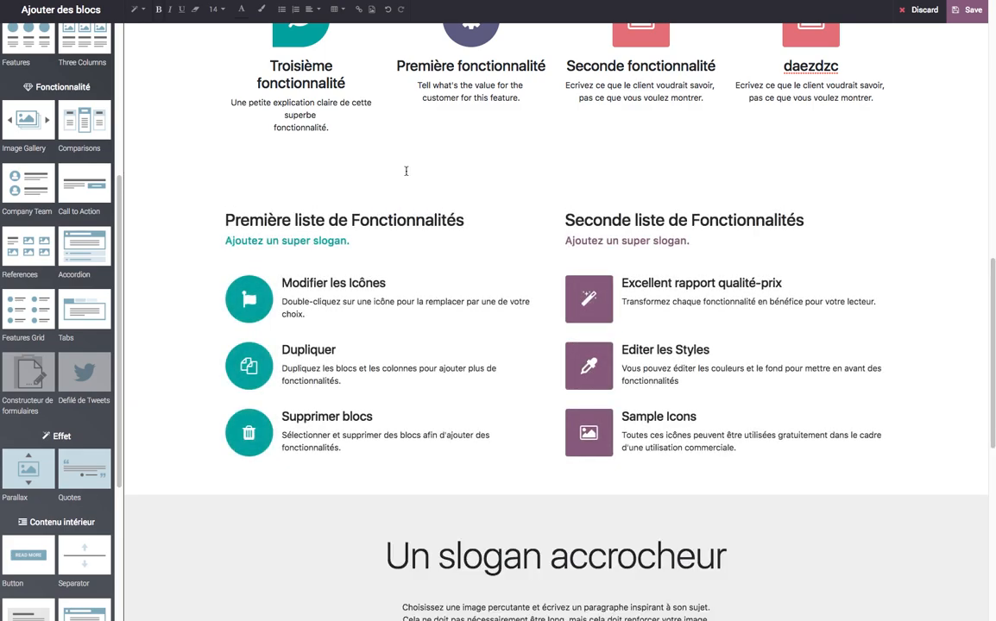
Step: Set the number of columns of the text block under the cover banner to 4
scroll(263, 244, "up", 10)
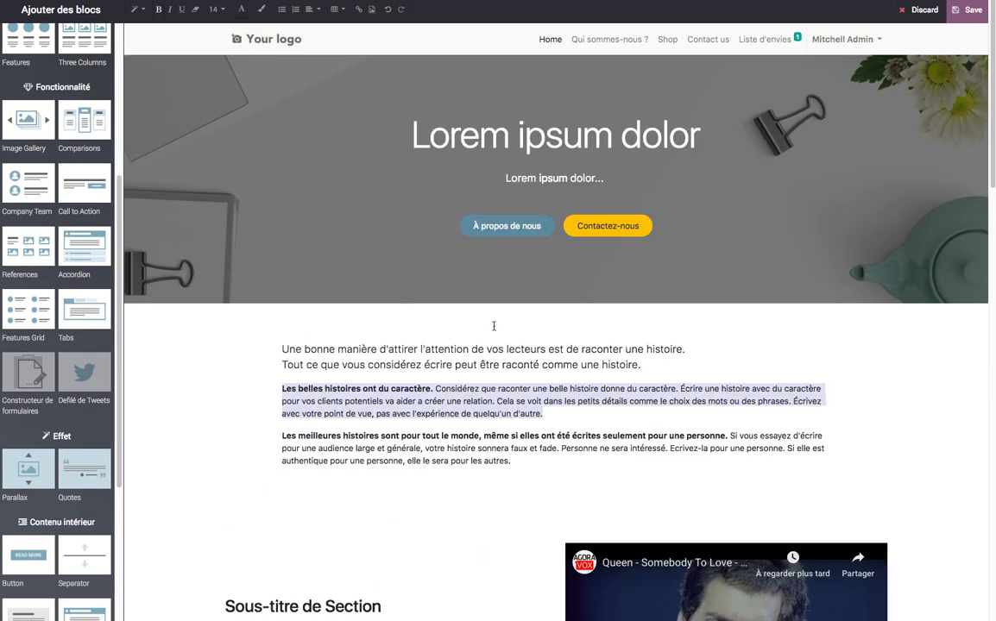
left_click(604, 349)
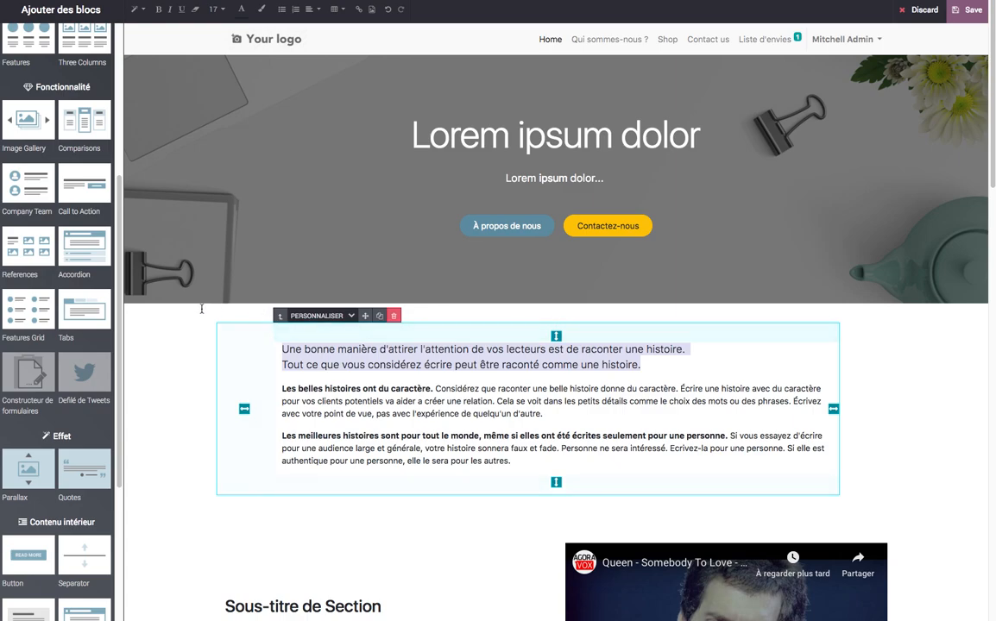
left_click(153, 296)
mouse_move(191, 337)
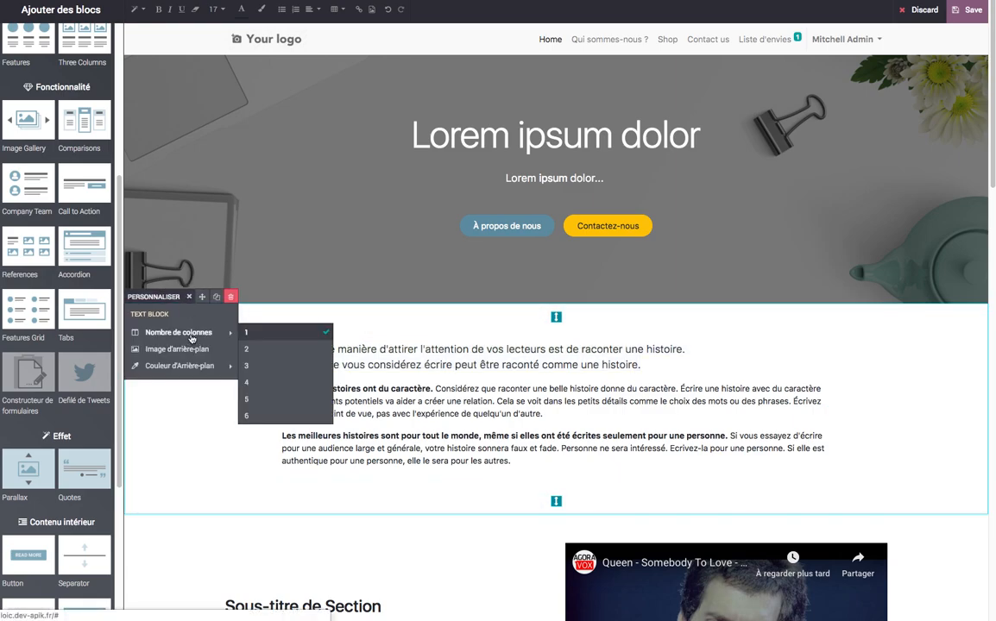
left_click(260, 382)
scroll(529, 304, "down", 3)
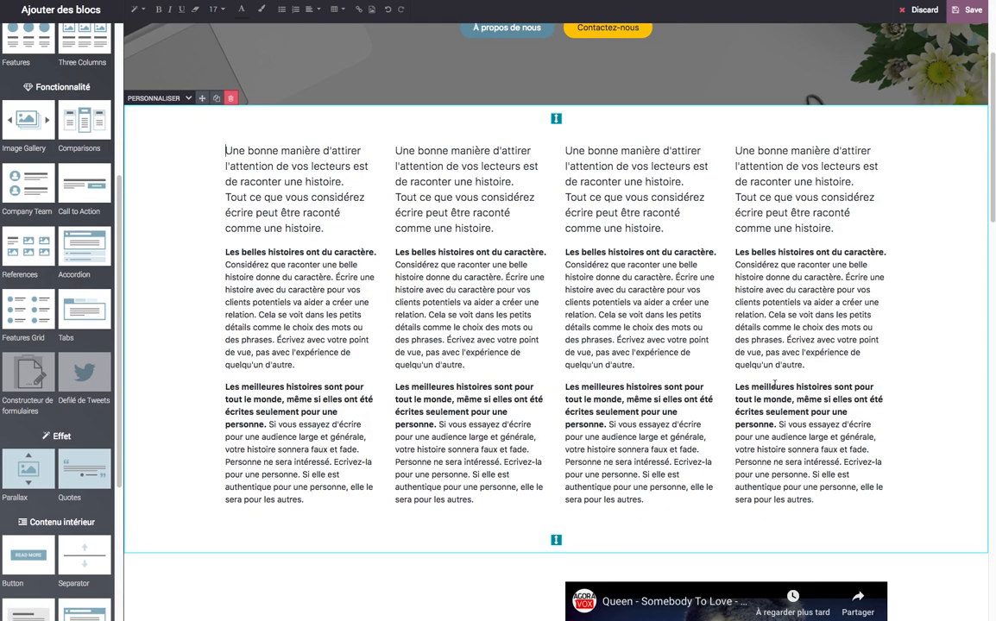
Step: Delete the text block's third column and widen the remaining last column to half of the row
triple_click(681, 278)
left_click(676, 115)
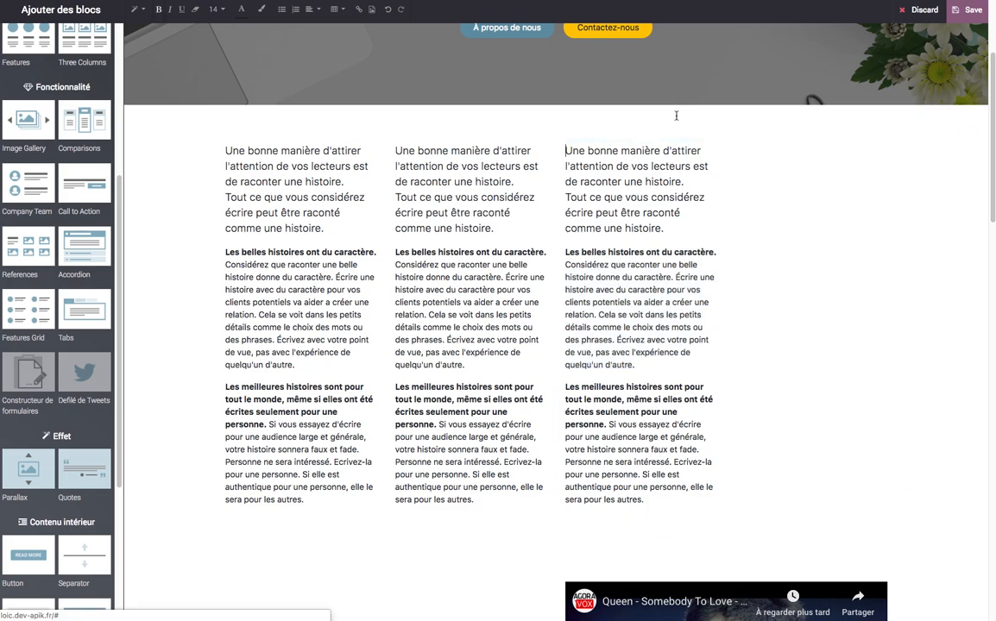
triple_click(690, 263)
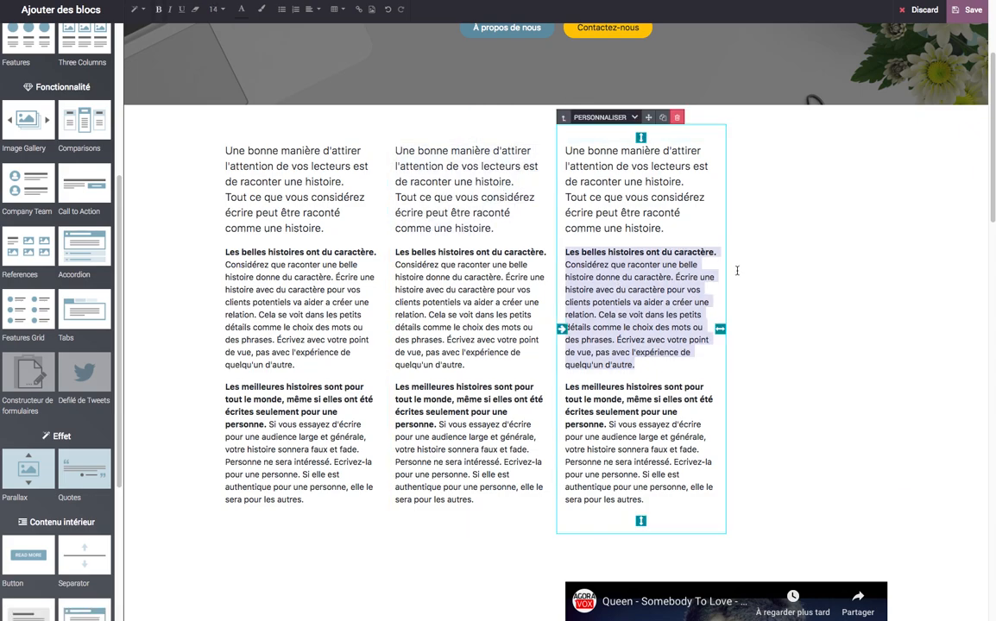
left_click_drag(712, 329, 897, 329)
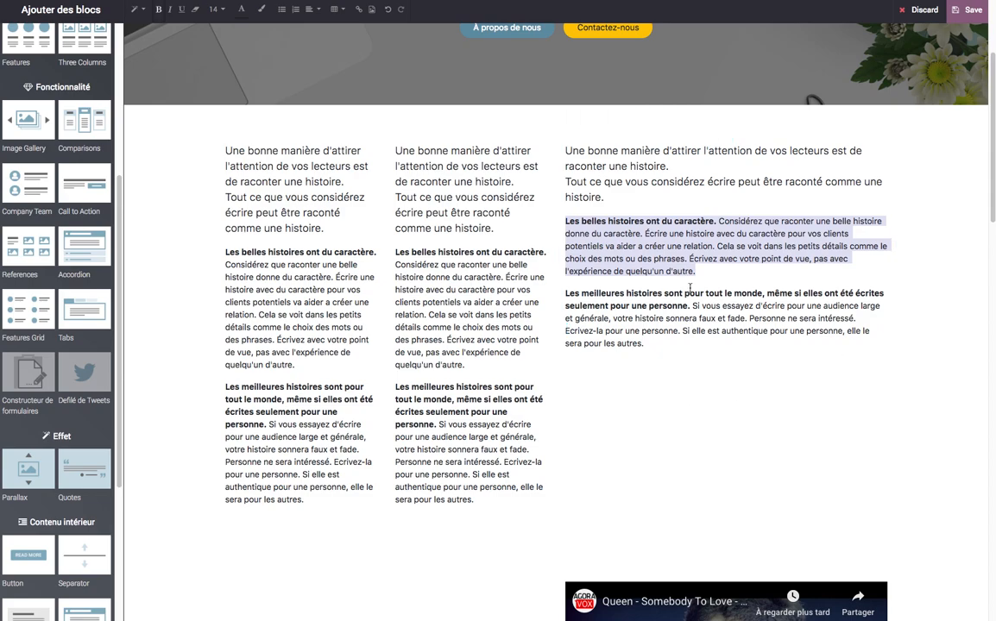
left_click(729, 389)
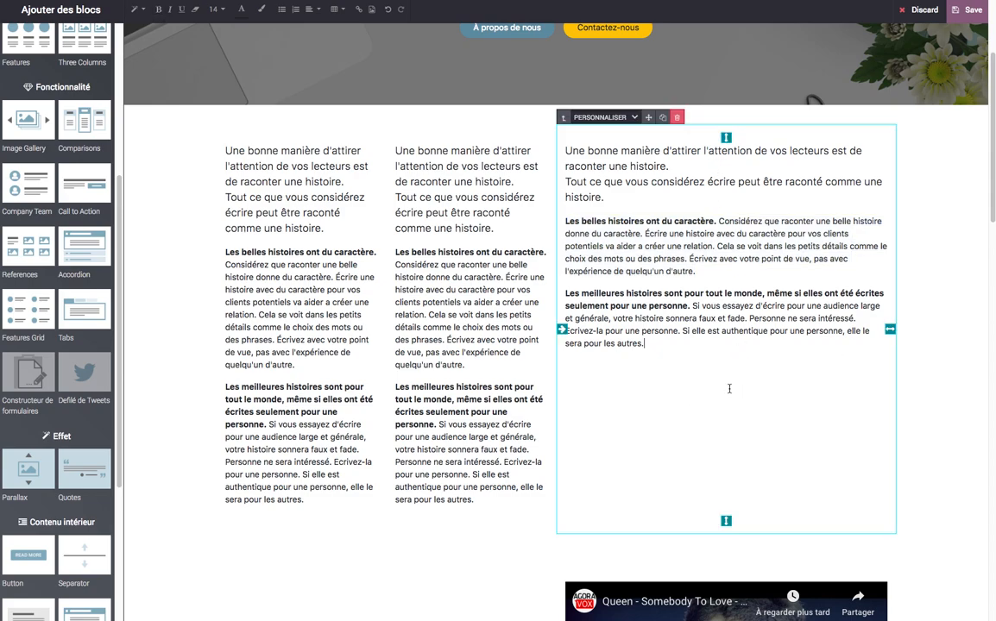
Step: Replace the wide column's introductory paragraph with a tree bark image found by searching Unsplash for "Arbre"
triple_click(560, 151)
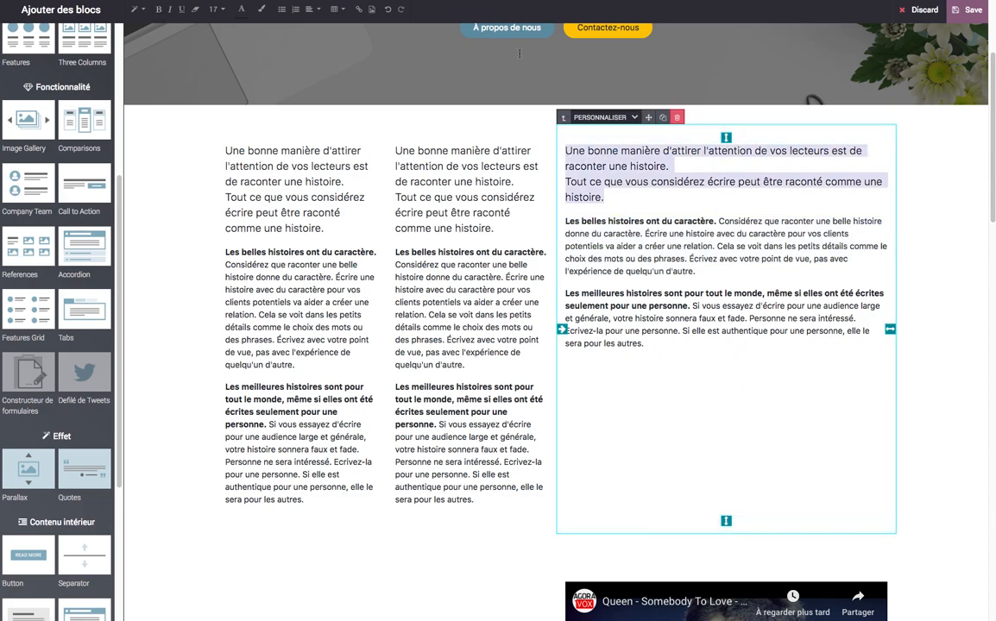
left_click(371, 9)
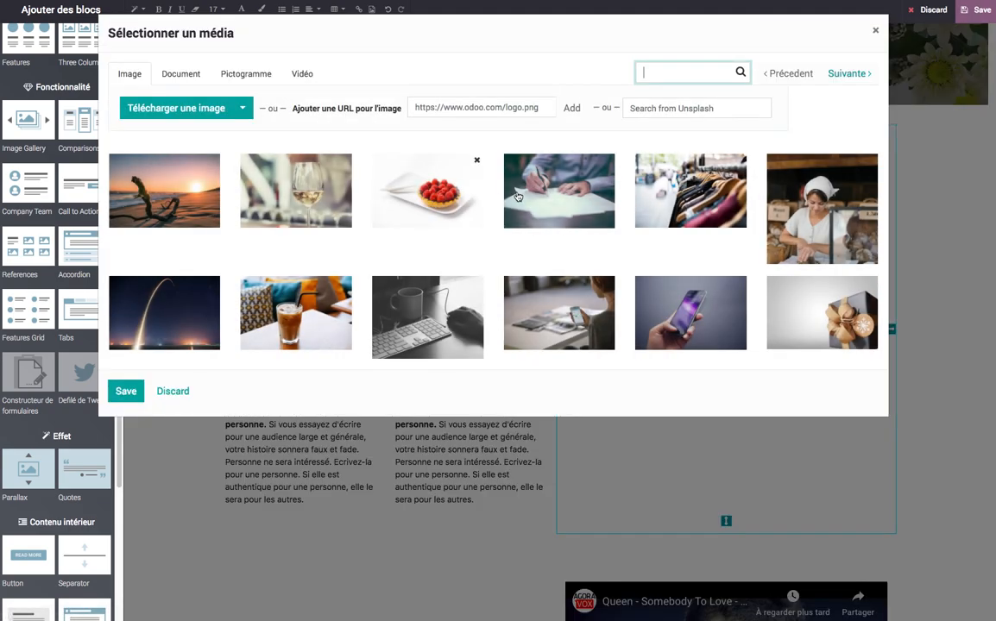
left_click(694, 108)
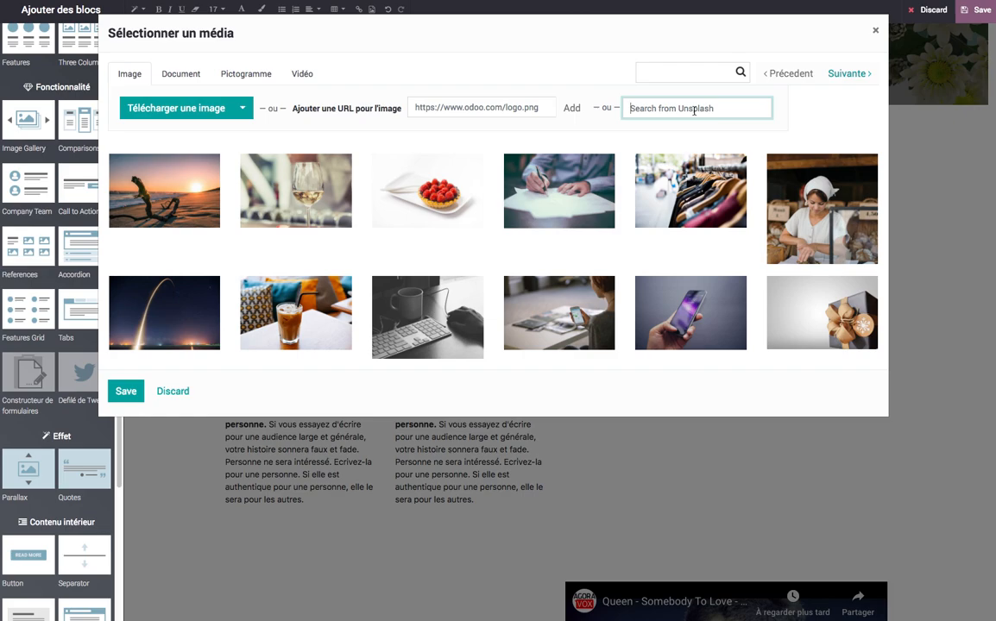
type("Arbre")
left_click(174, 214)
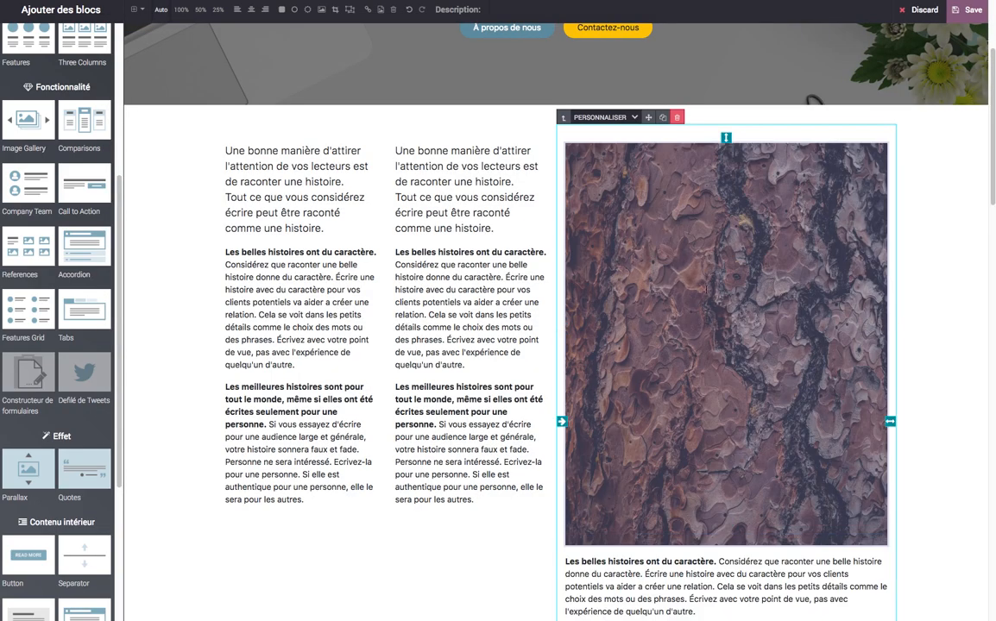
Step: Try insetting the image column from the left, and bring its left edge back to the start
scroll(940, 366, "down", 3)
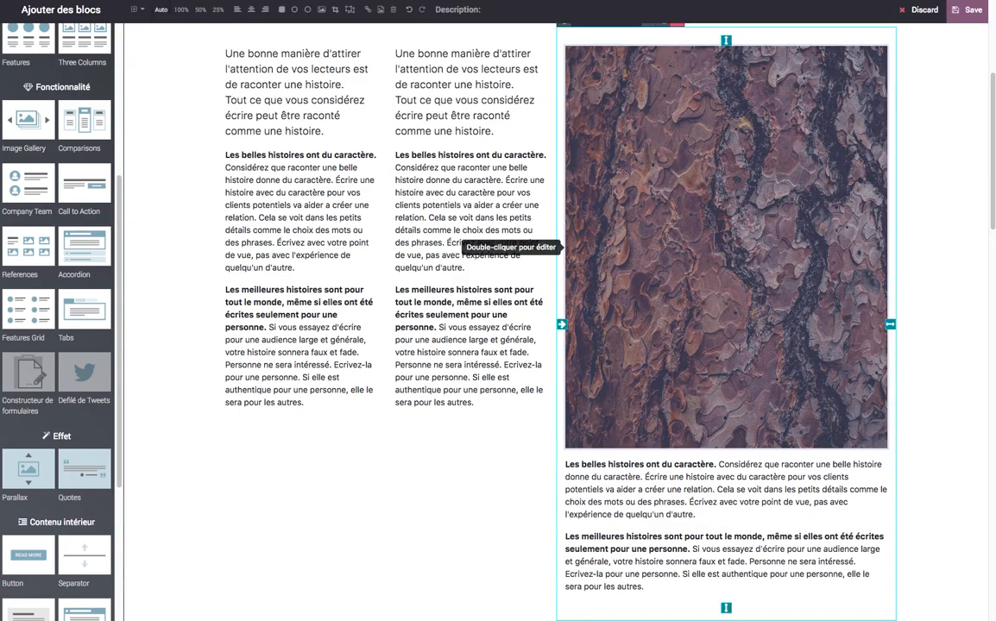
triple_click(697, 467)
triple_click(462, 258)
scroll(532, 306, "up", 5)
scroll(576, 308, "down", 4)
left_click(604, 412)
left_click_drag(561, 361, 647, 352)
left_click(595, 344)
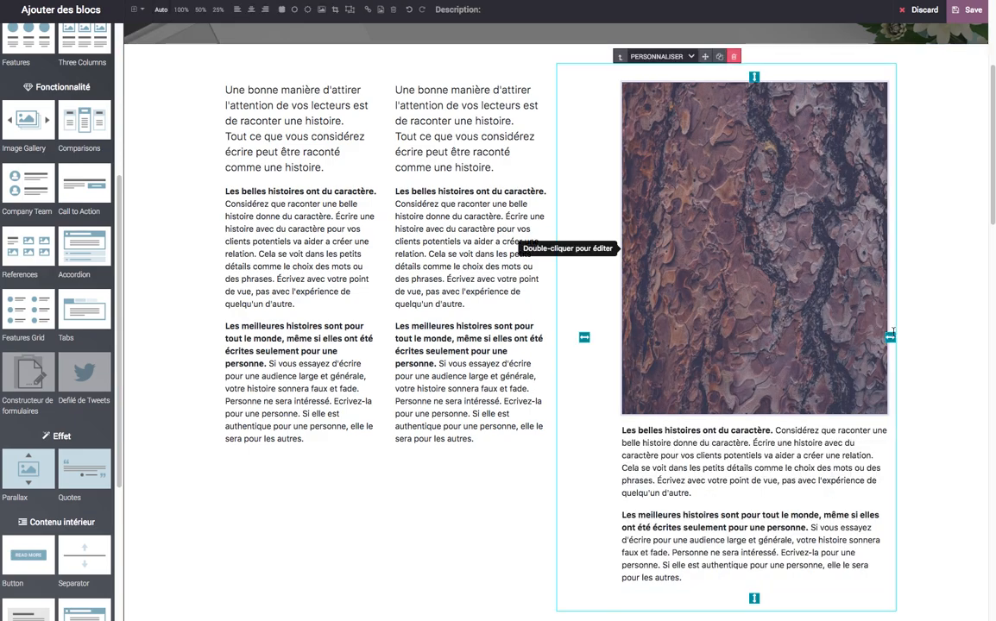
left_click_drag(585, 338, 562, 339)
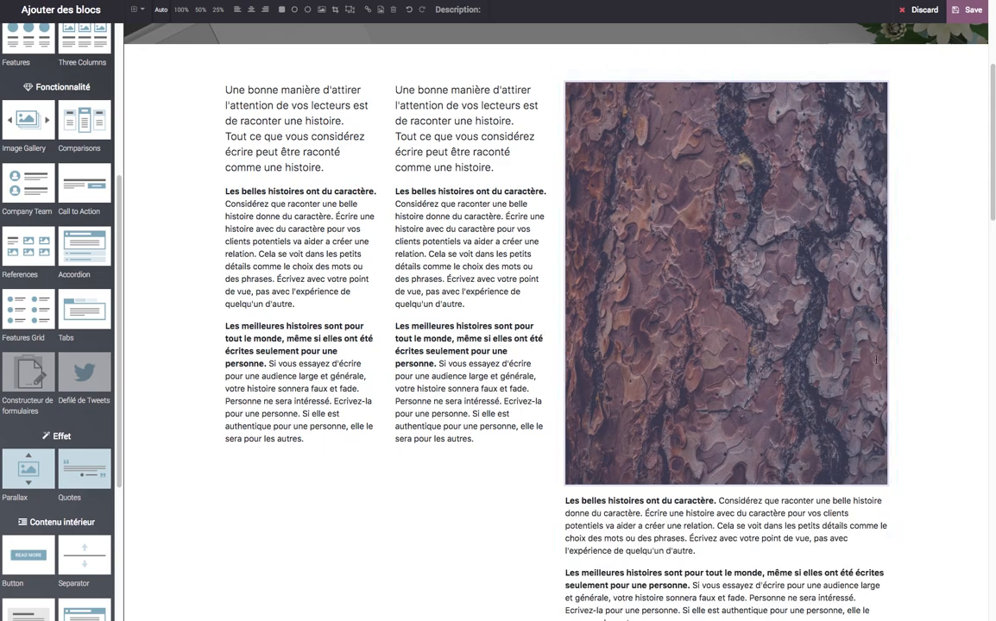
Step: Resize the image column and both text columns so that all three have equal widths across the row
left_click_drag(890, 361, 808, 360)
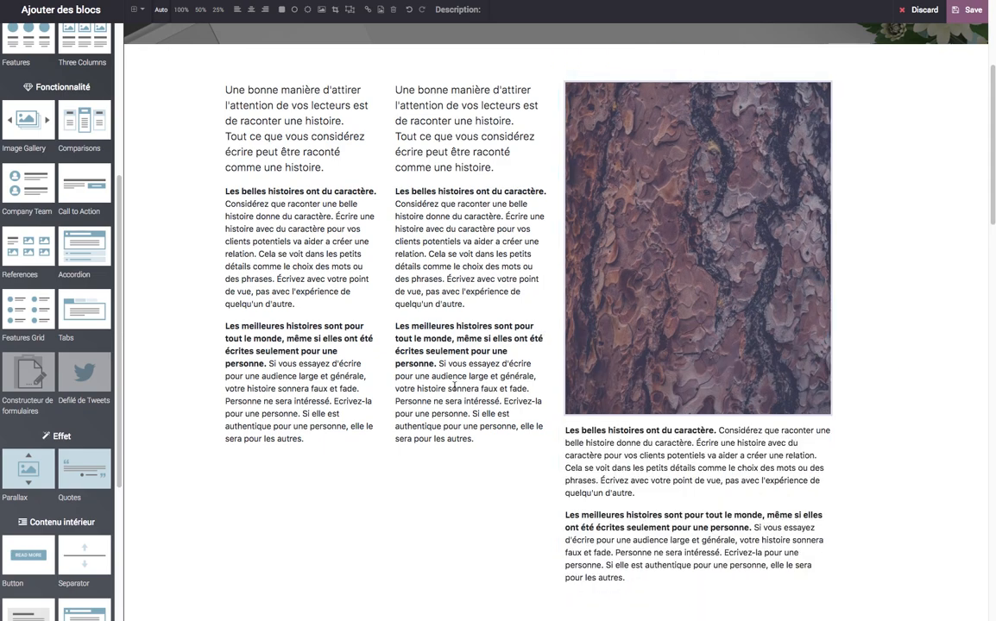
left_click(504, 385)
left_click_drag(552, 338, 673, 335)
left_click(349, 389)
left_click_drag(382, 337, 431, 333)
left_click(457, 461)
scroll(487, 477, "down", 5)
left_click_drag(493, 251, 444, 251)
scroll(477, 293, "up", 5)
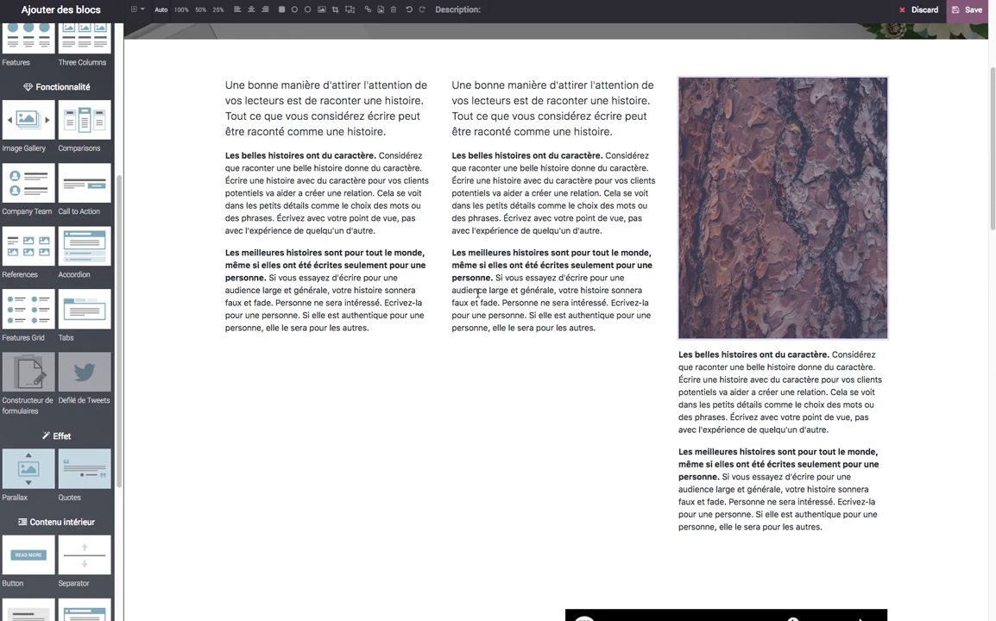
Step: Copy all of the middle column's text and paste it below the original, separated by blank lines
scroll(448, 212, "up", 2)
left_click(549, 471)
left_click_drag(607, 468, 452, 193)
key("super+c")
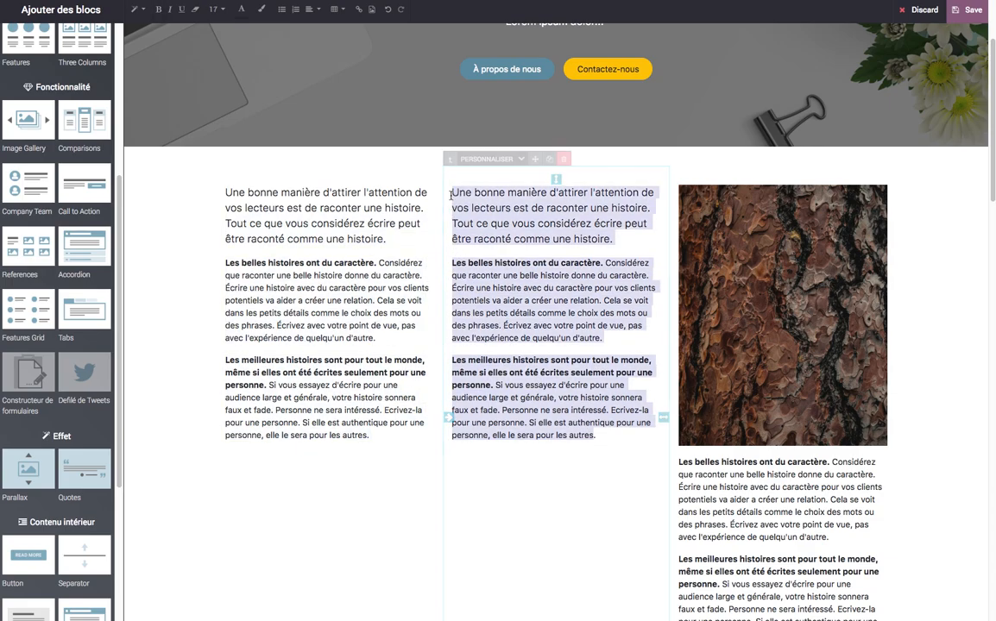
left_click(618, 436)
key("Return")
key("Return")
key("super+v")
scroll(649, 369, "up", 4)
scroll(649, 369, "down", 3)
Step: Check the reworked text block and save the home page
triple_click(775, 301)
scroll(660, 249, "up", 2)
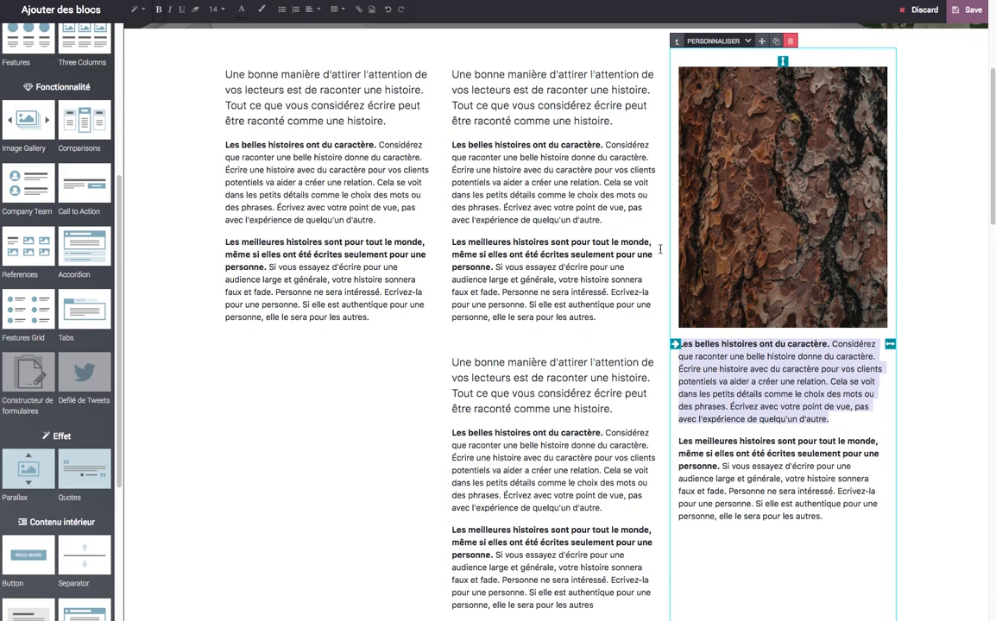
scroll(660, 249, "up", 5)
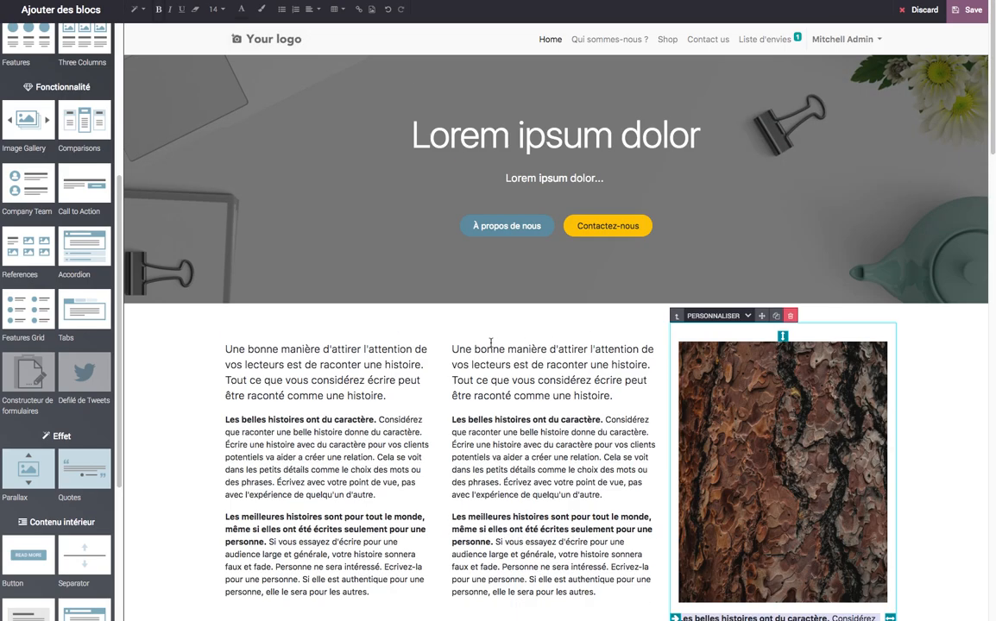
left_click(193, 350)
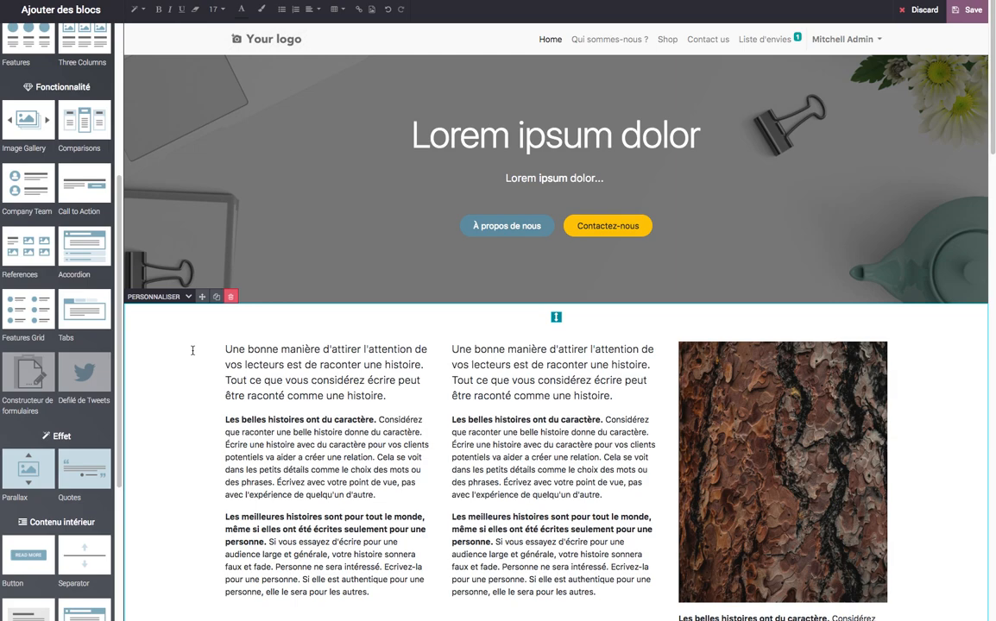
left_click(967, 10)
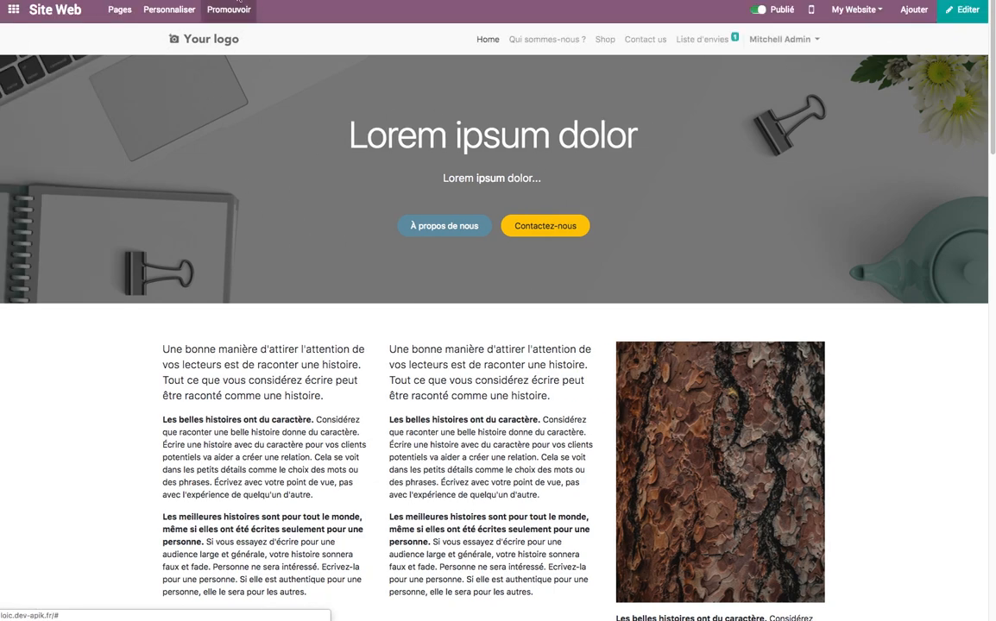
Step: Examine the saved home page's cover, three-column block and sections below it, along with the available promotion option
left_click(228, 19)
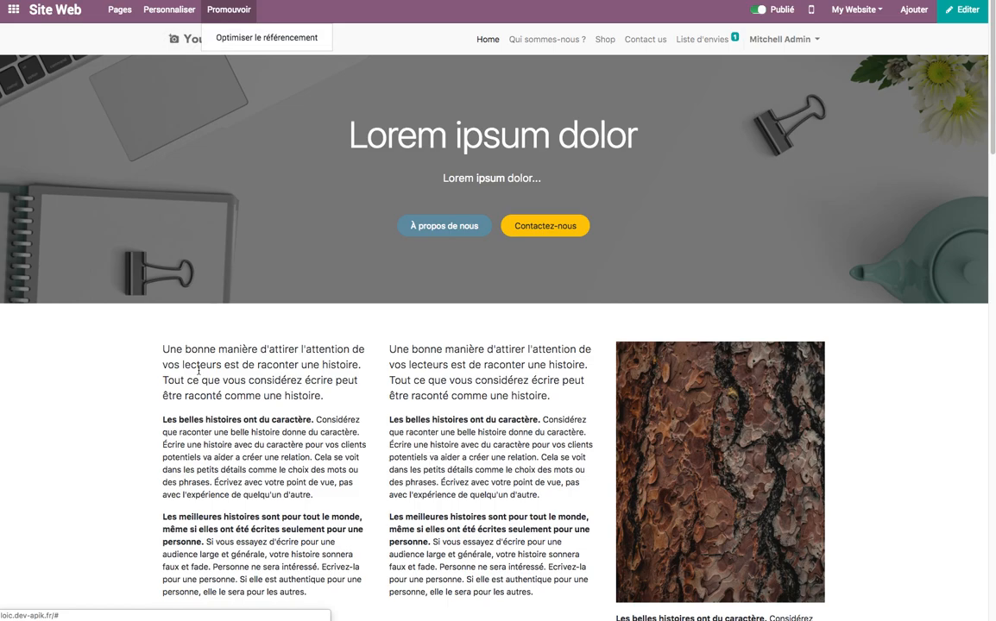
scroll(220, 417, "down", 10)
scroll(220, 417, "up", 10)
scroll(220, 417, "down", 5)
scroll(220, 419, "up", 5)
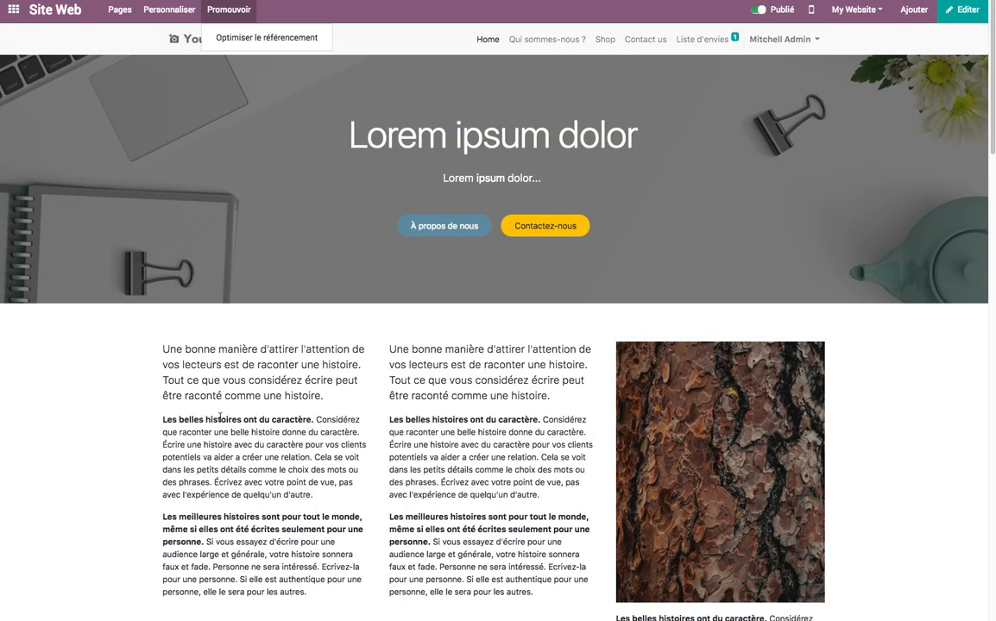
scroll(220, 419, "down", 3)
left_click(346, 91)
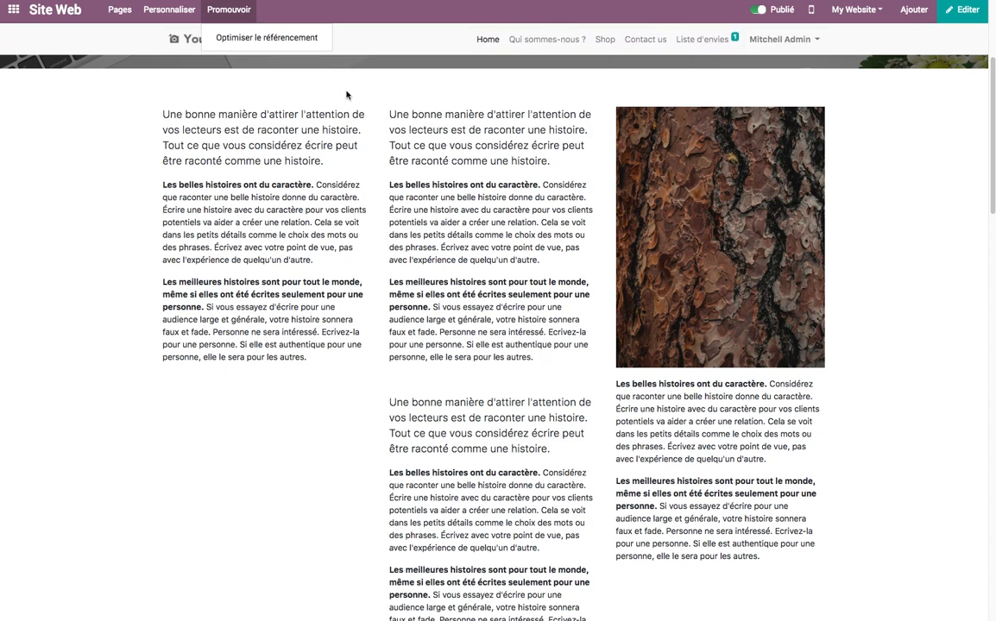
scroll(746, 82, "down", 2)
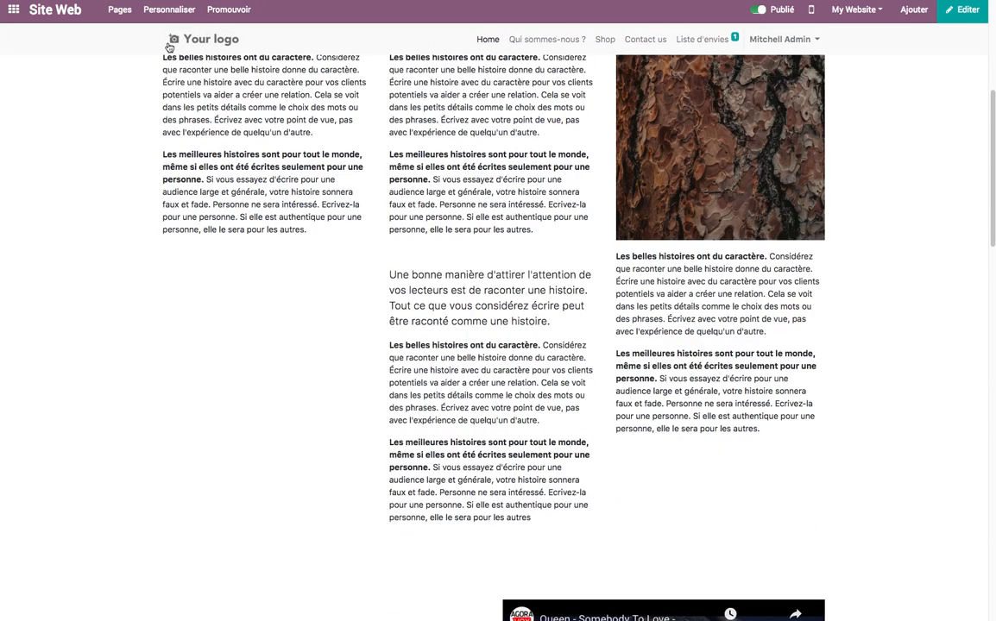
scroll(656, 43, "down", 1)
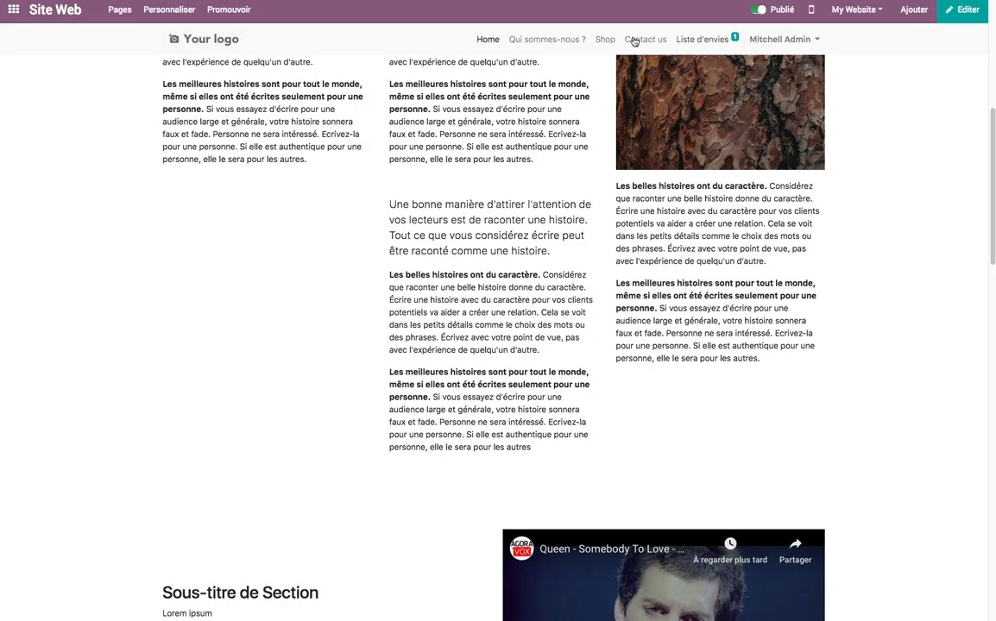
scroll(870, 247, "up", 5)
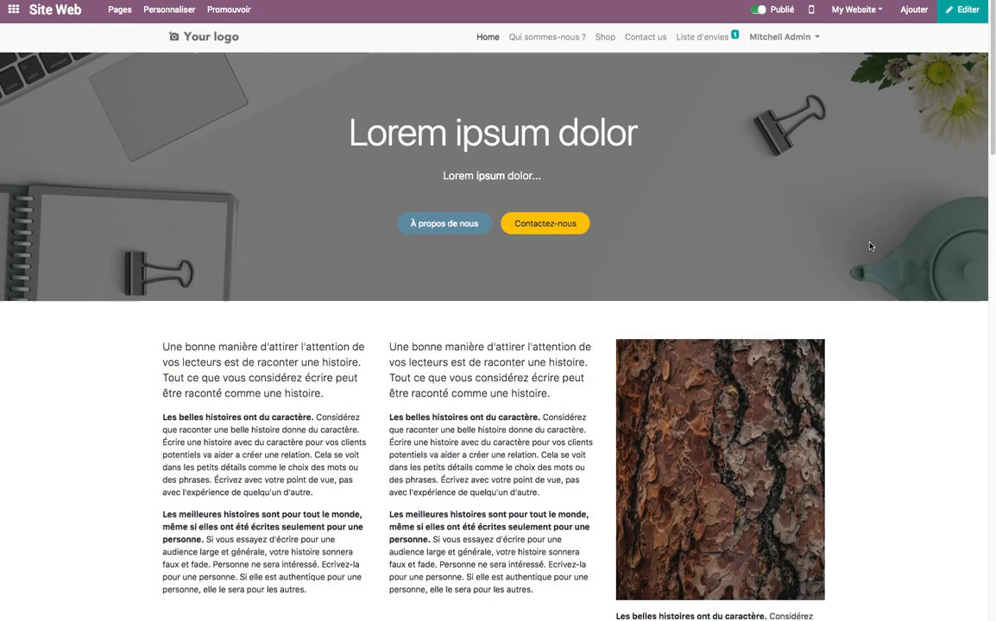
scroll(870, 247, "down", 6)
scroll(867, 250, "up", 10)
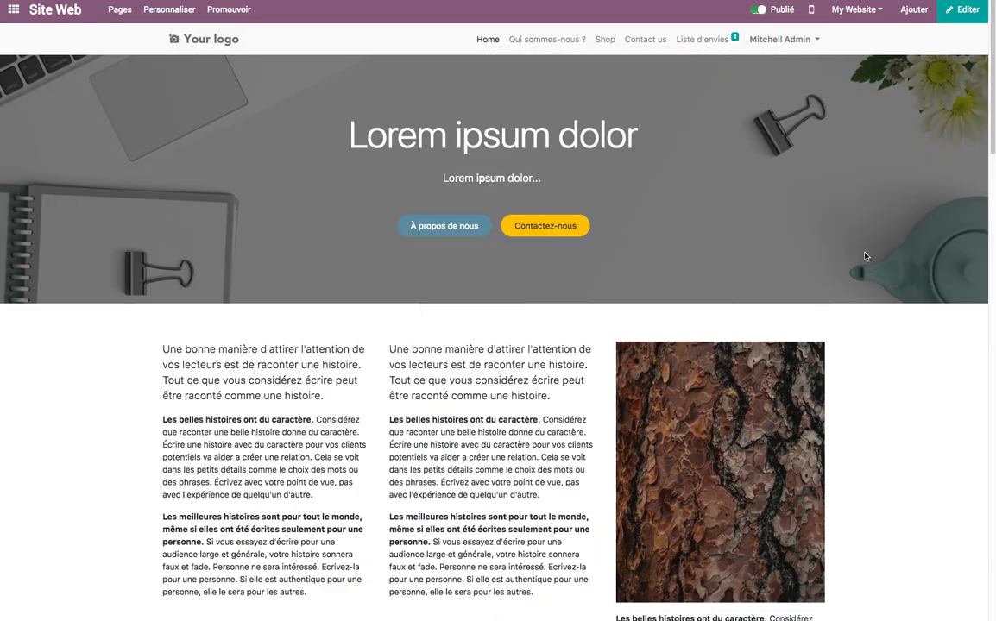
Step: Open the home page for editing and insert a Parallax block directly below the four-column features section
left_click(974, 15)
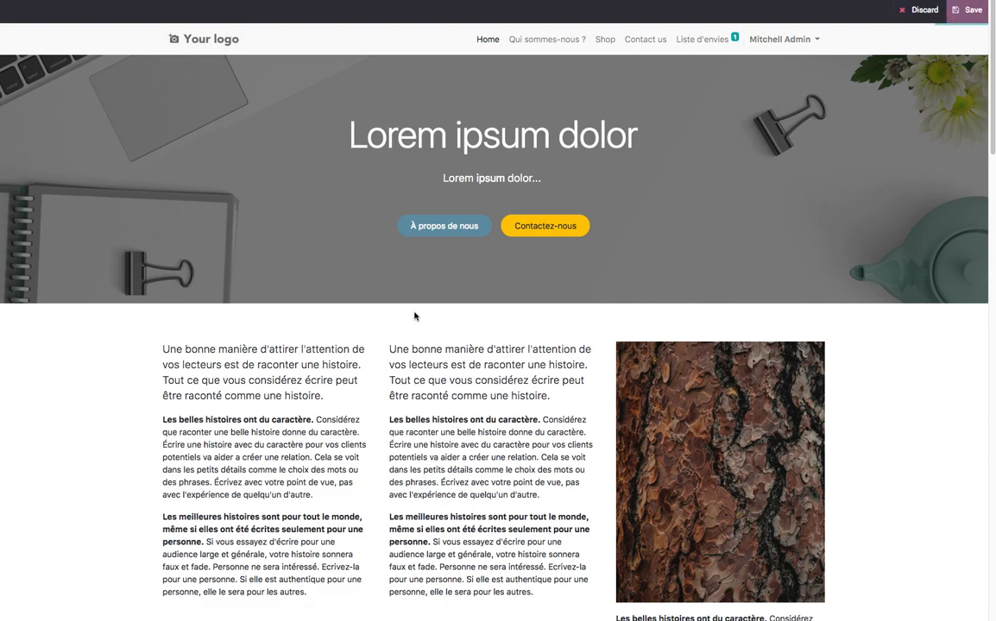
scroll(42, 401, "down", 10)
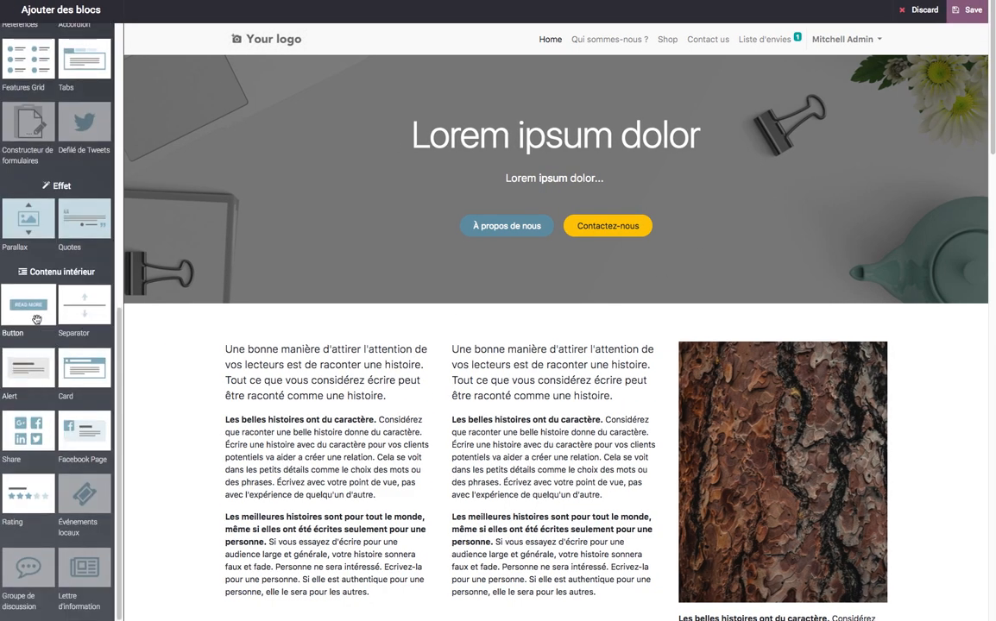
scroll(37, 320, "up", 1)
left_click_drag(28, 274, 561, 488)
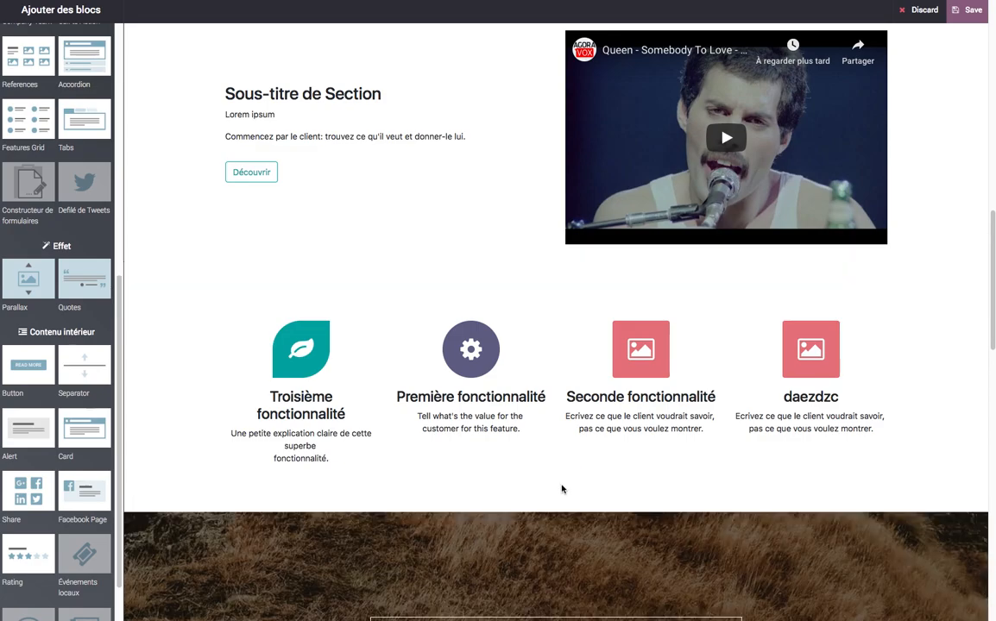
Step: Check the Parallax block's background effect against the neighbouring sections and save the home page
scroll(561, 489, "down", 5)
scroll(467, 299, "up", 2)
scroll(464, 309, "down", 4)
scroll(464, 309, "up", 4)
scroll(463, 309, "down", 2)
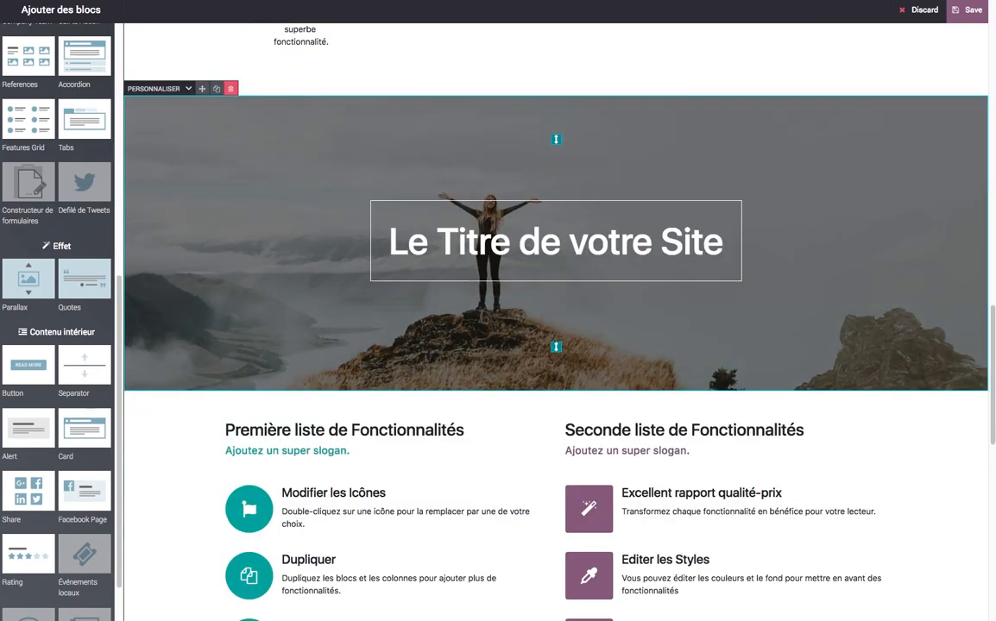
scroll(989, 262, "up", 3)
scroll(988, 300, "down", 6)
left_click_drag(986, 402, 989, 307)
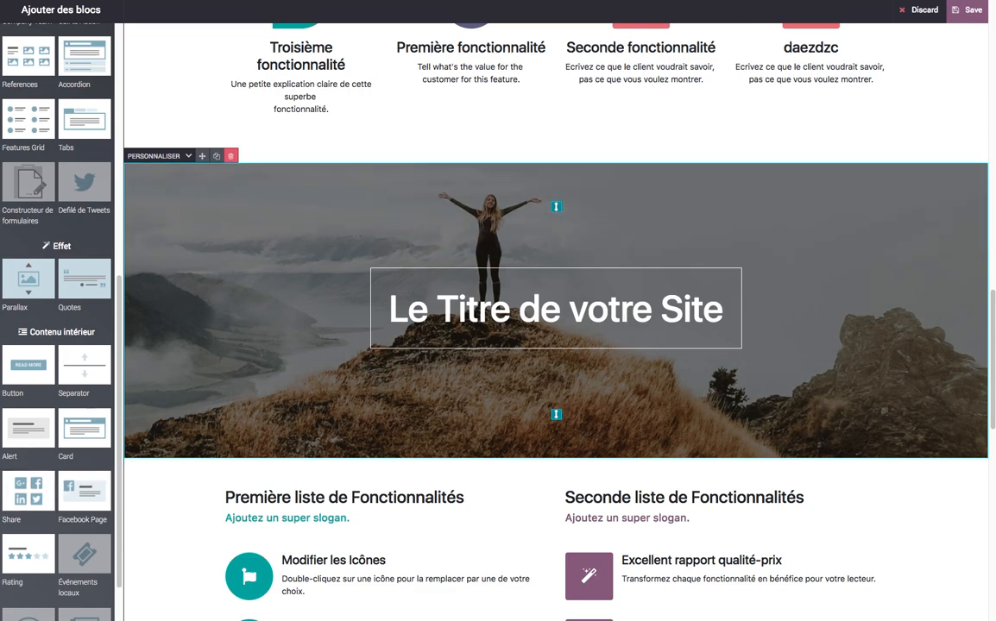
left_click_drag(991, 327, 991, 120)
left_click(972, 21)
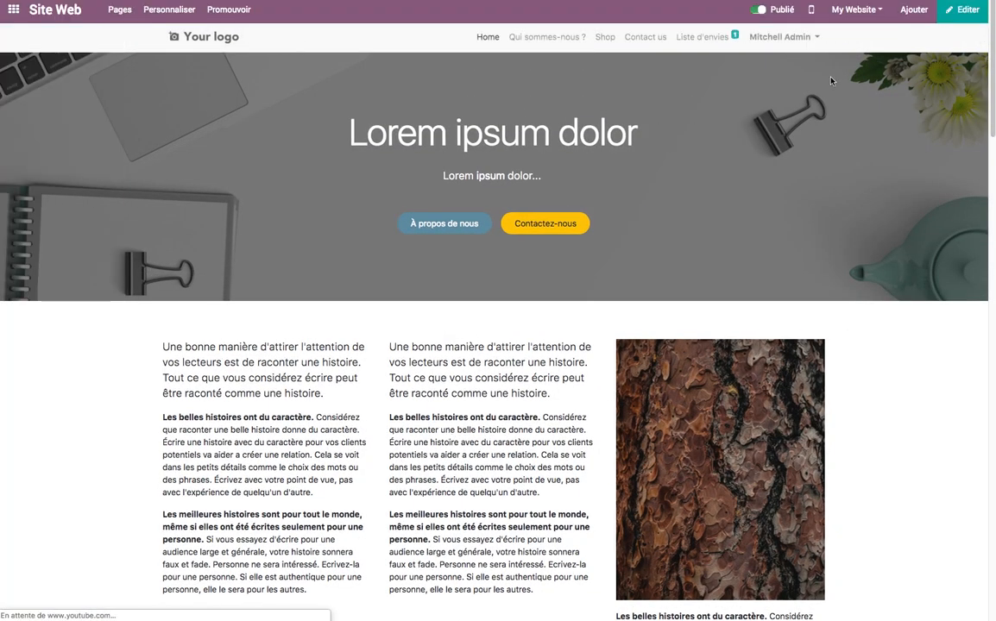
Step: Switch to the website Site web secondaire and examine its home page sections and carousel slides
left_click(875, 8)
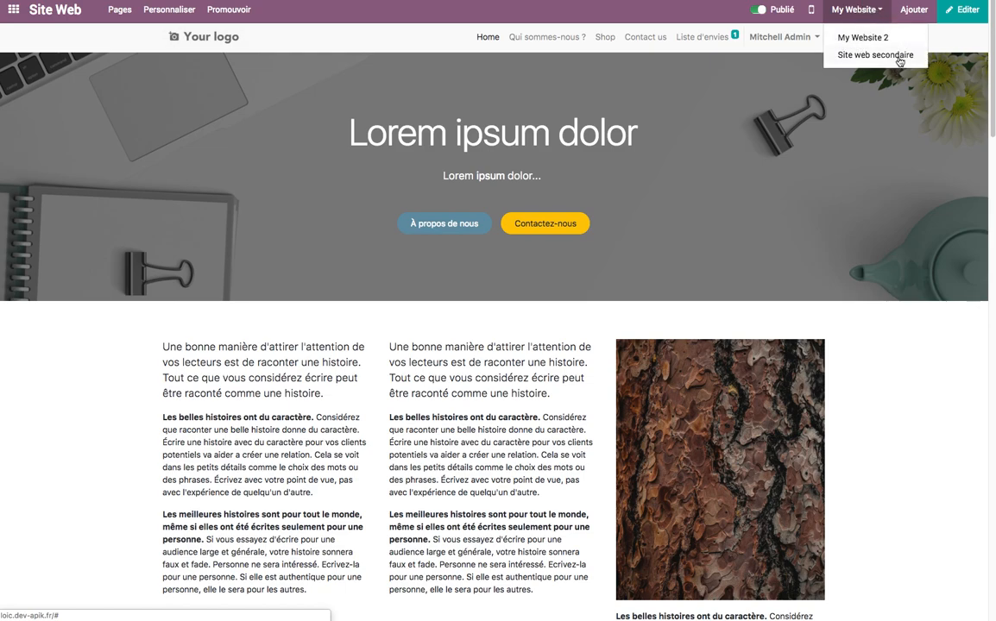
left_click(866, 55)
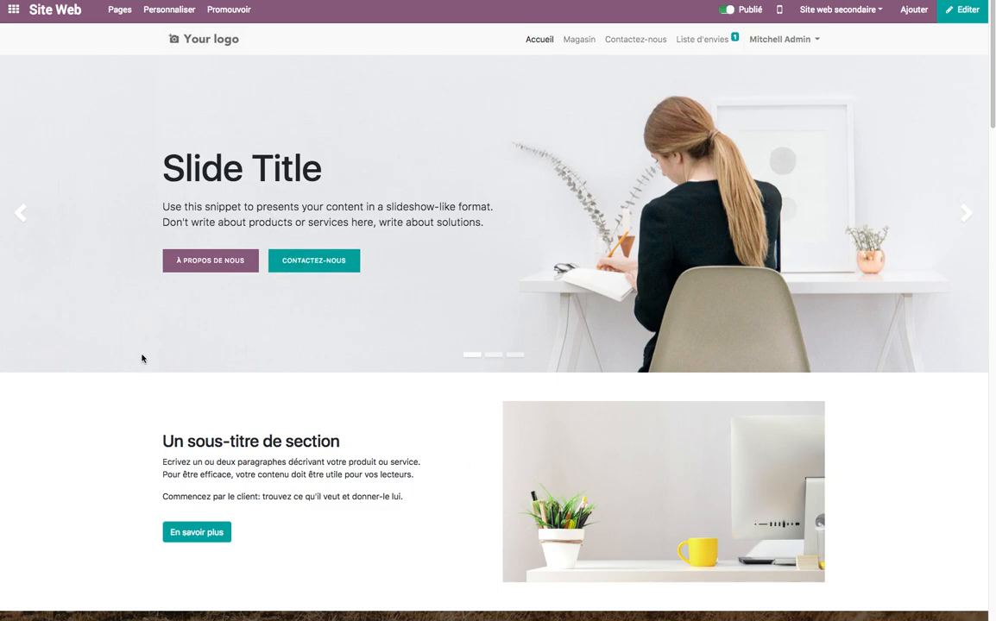
scroll(431, 393, "down", 3)
scroll(954, 134, "up", 3)
left_click(973, 200)
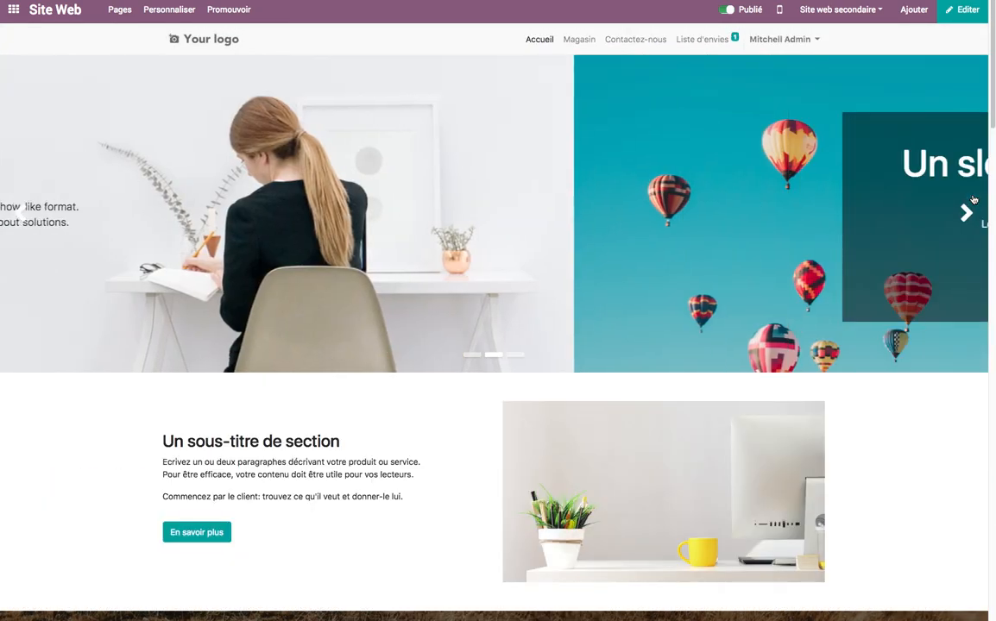
left_click(972, 203)
left_click_drag(991, 95, 987, 21)
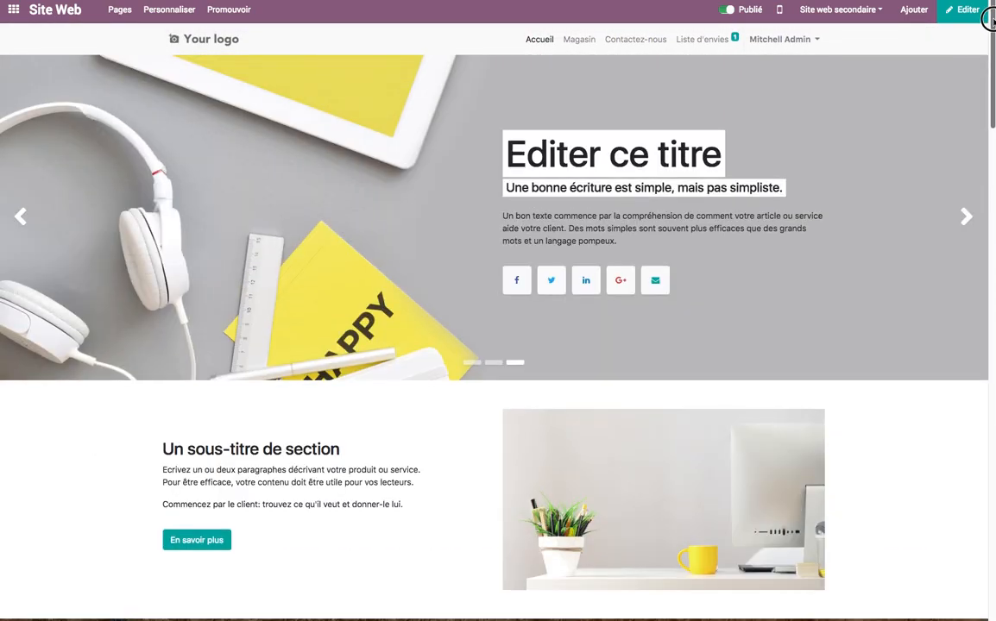